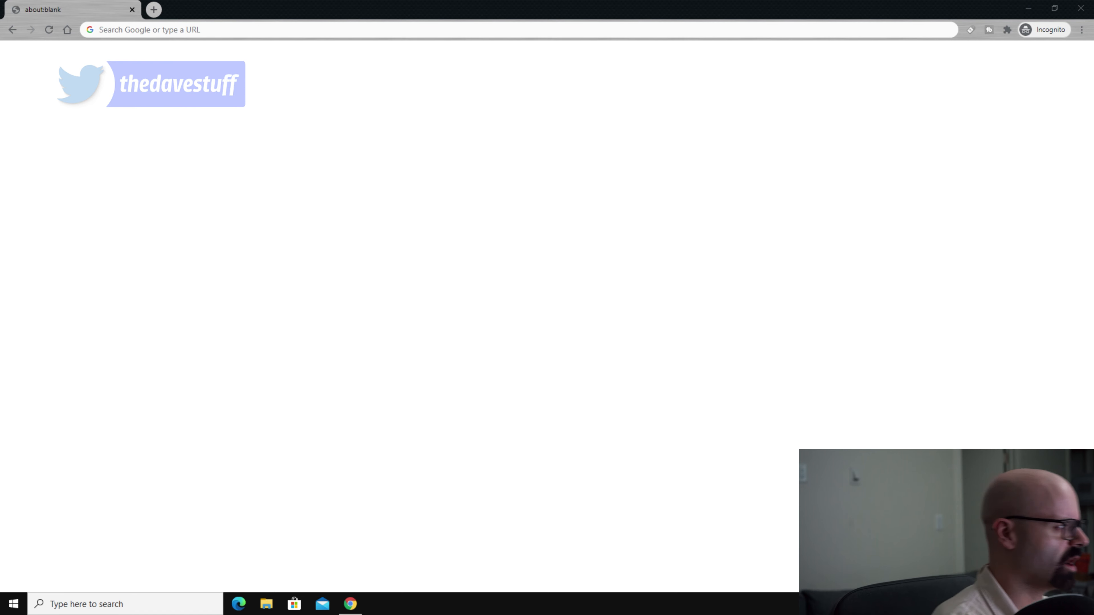
Step: Search Google for "cru" and open the Custom Resolution Utility (CRU) page on Monitor Tests
{"action": "left_click", "coordinate": [366, 27]}
{"action": "type", "text": "cru"}
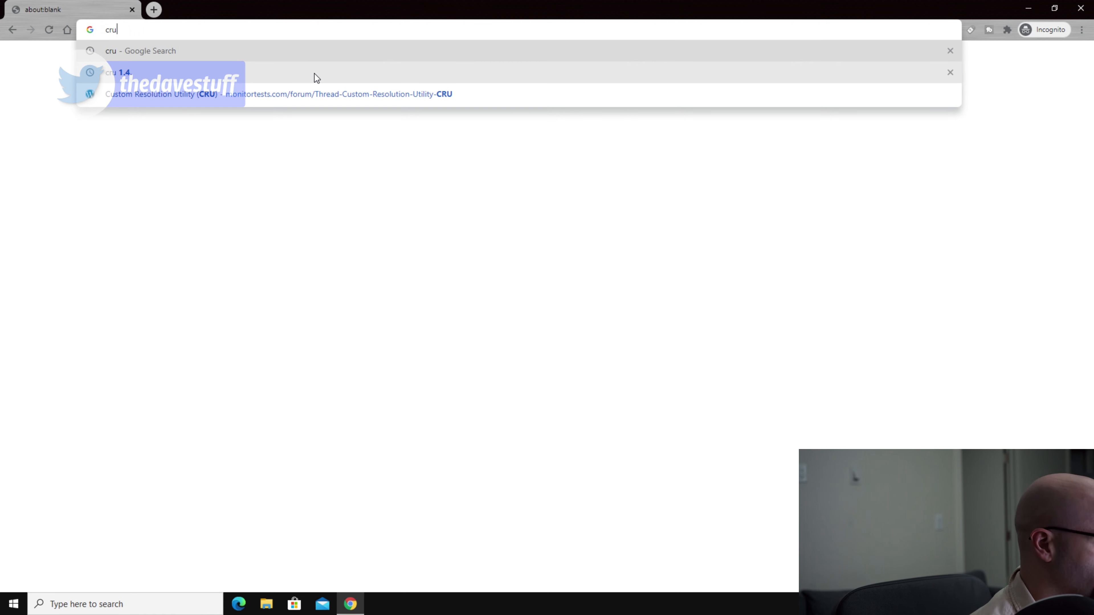
{"action": "key", "text": "Return"}
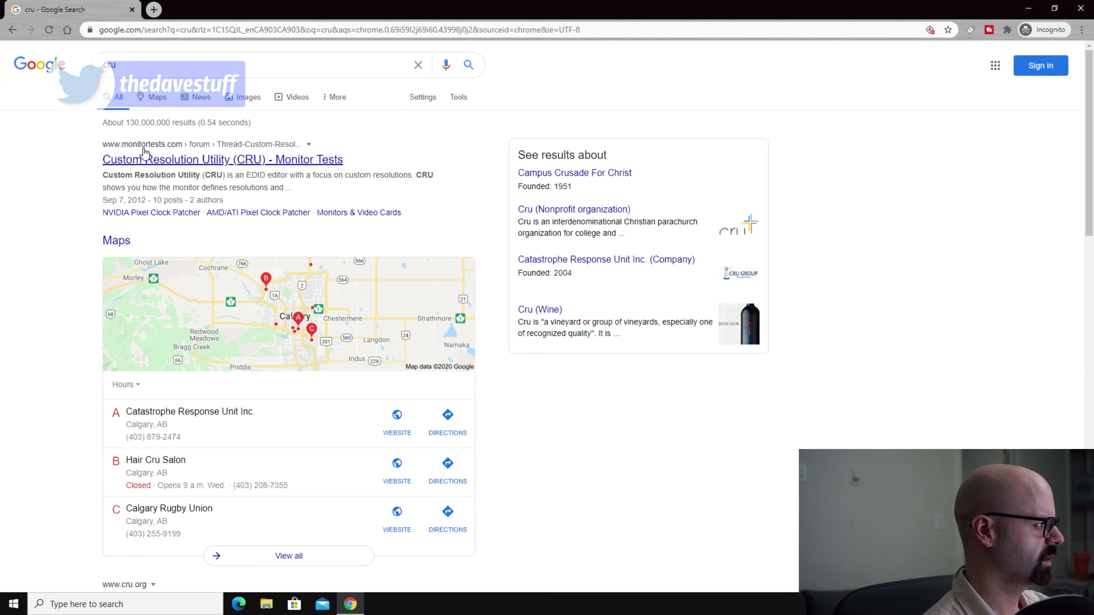
{"action": "left_click", "coordinate": [157, 169]}
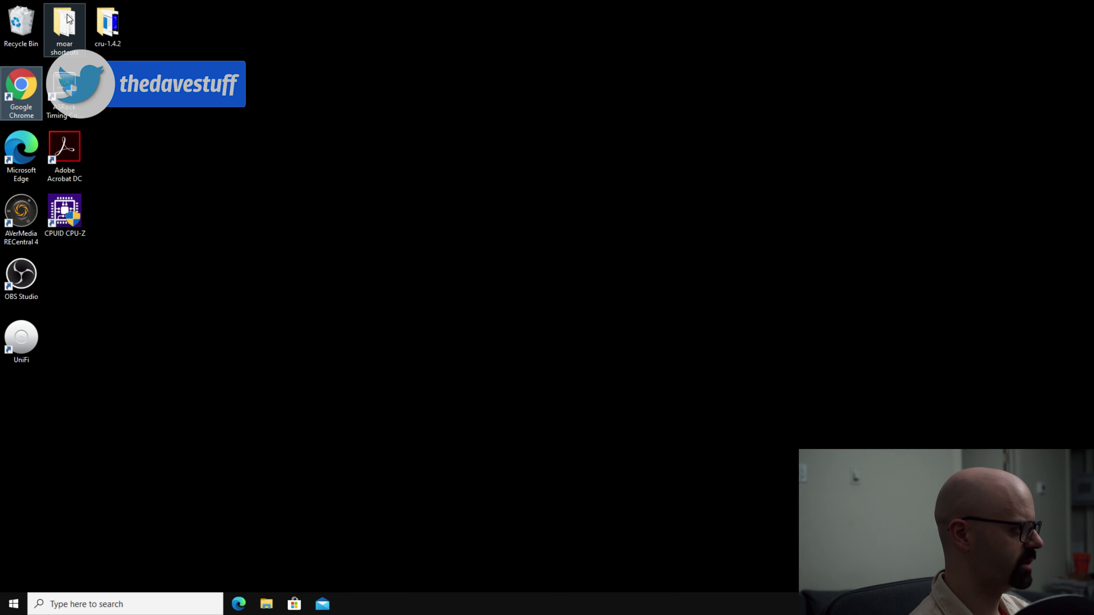
Step: Launch CRU.exe from the cru-1.4.2 desktop folder and select the AVX0036 - AVT GC573 display
{"action": "double_click", "coordinate": [108, 24]}
{"action": "double_click", "coordinate": [458, 291]}
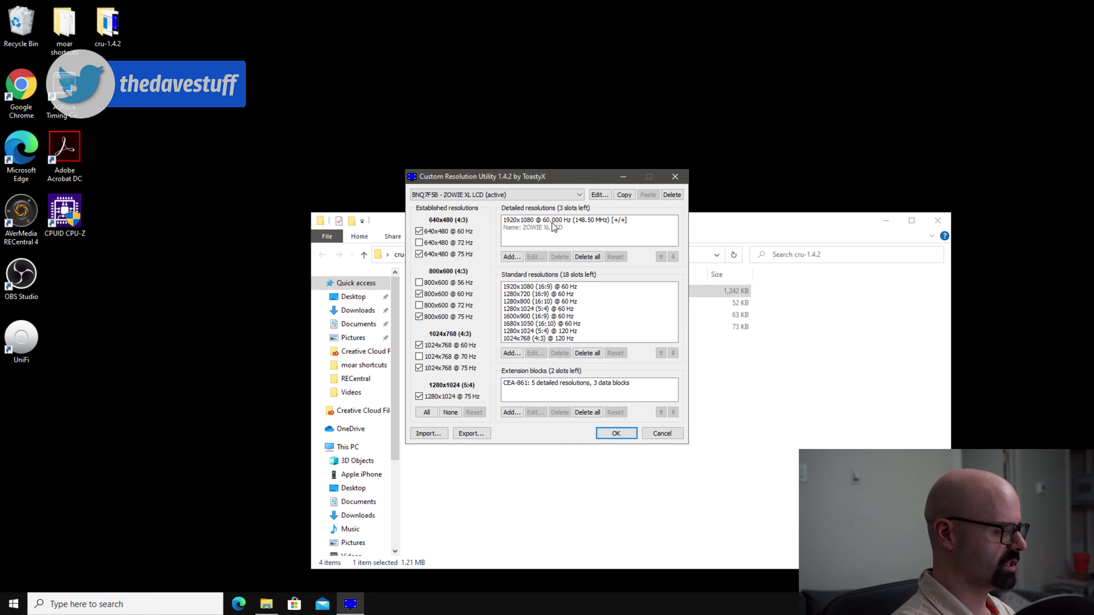
{"action": "left_click", "coordinate": [554, 195]}
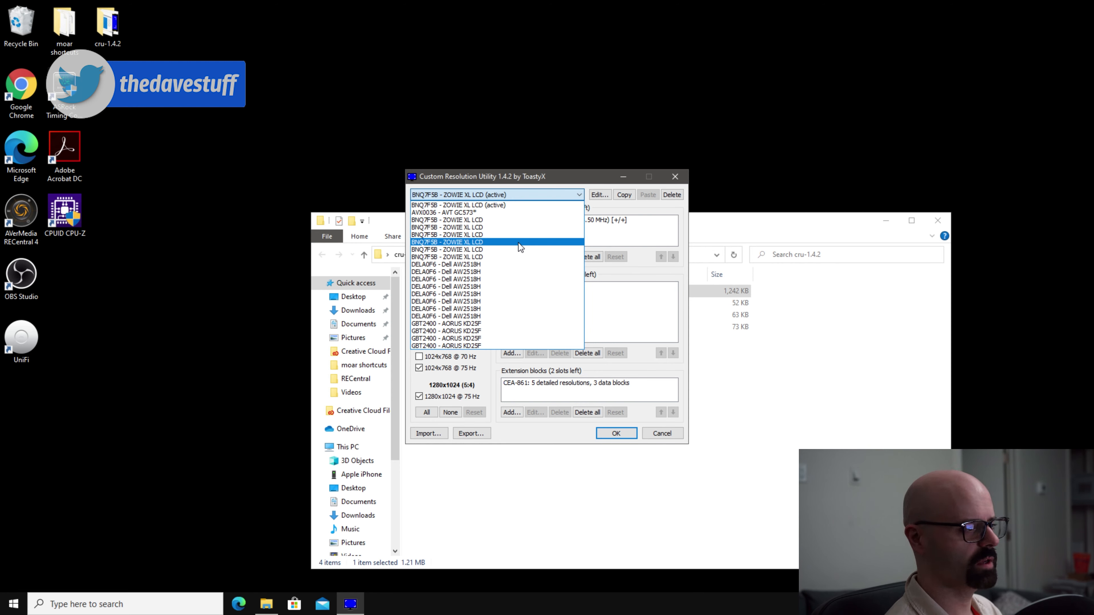
{"action": "left_click", "coordinate": [524, 212]}
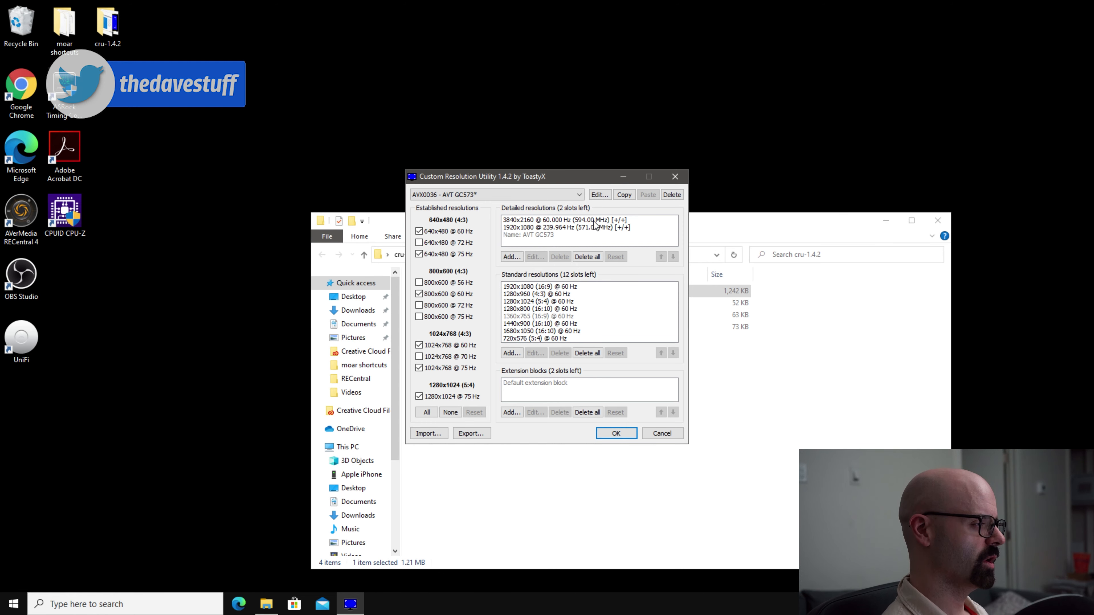
Step: Move the 1920x1080 @ 239.964 Hz detailed resolution above 3840x2160 @ 60 Hz and save the change
{"action": "left_click", "coordinate": [613, 228]}
{"action": "left_click", "coordinate": [660, 258]}
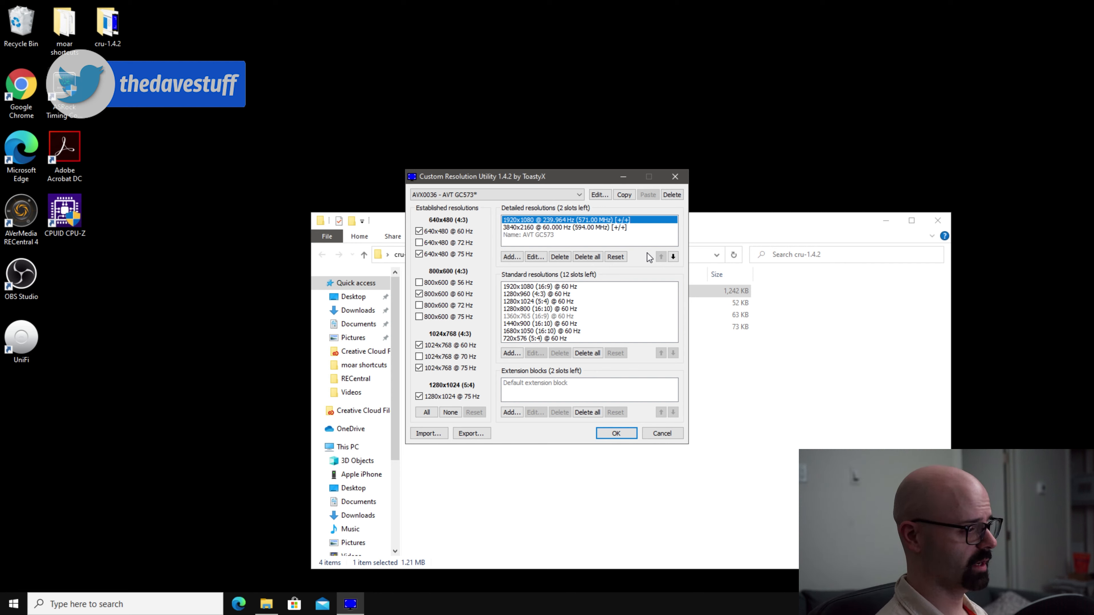
{"action": "left_click", "coordinate": [616, 434]}
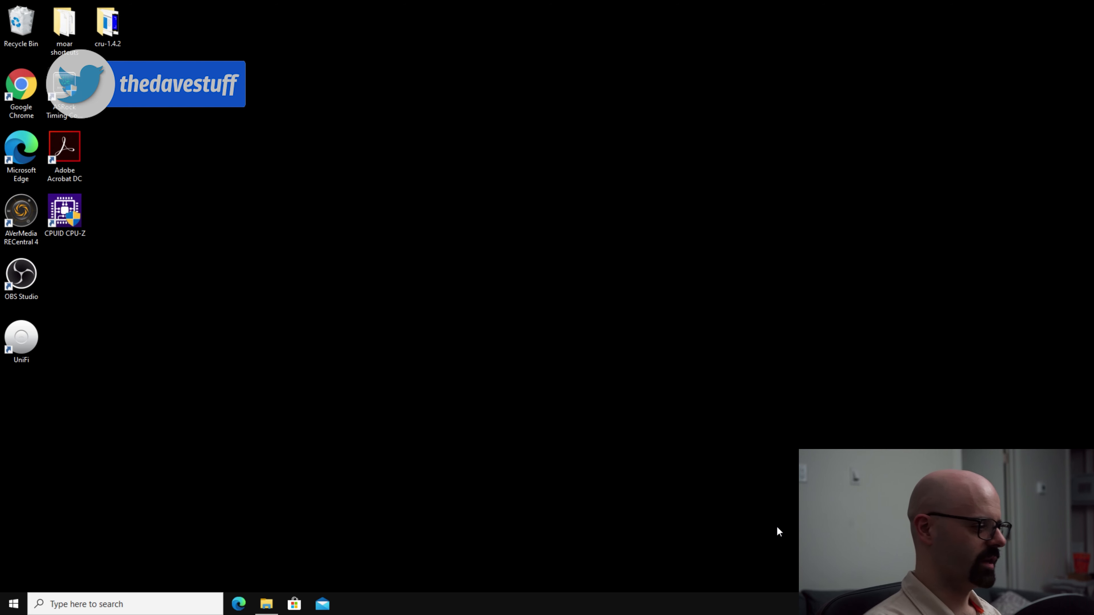
Step: Relaunch CRU.exe from the cru-1.4.2 folder and show the resolutions of the AVX0036 - AVT GC573 display
{"action": "double_click", "coordinate": [100, 19]}
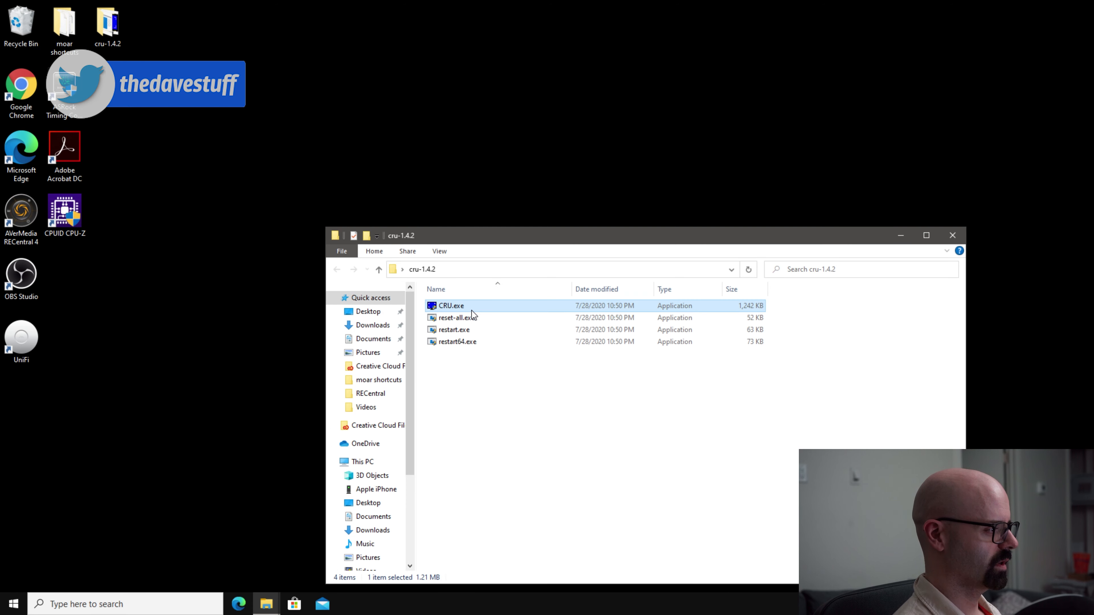
{"action": "double_click", "coordinate": [472, 310]}
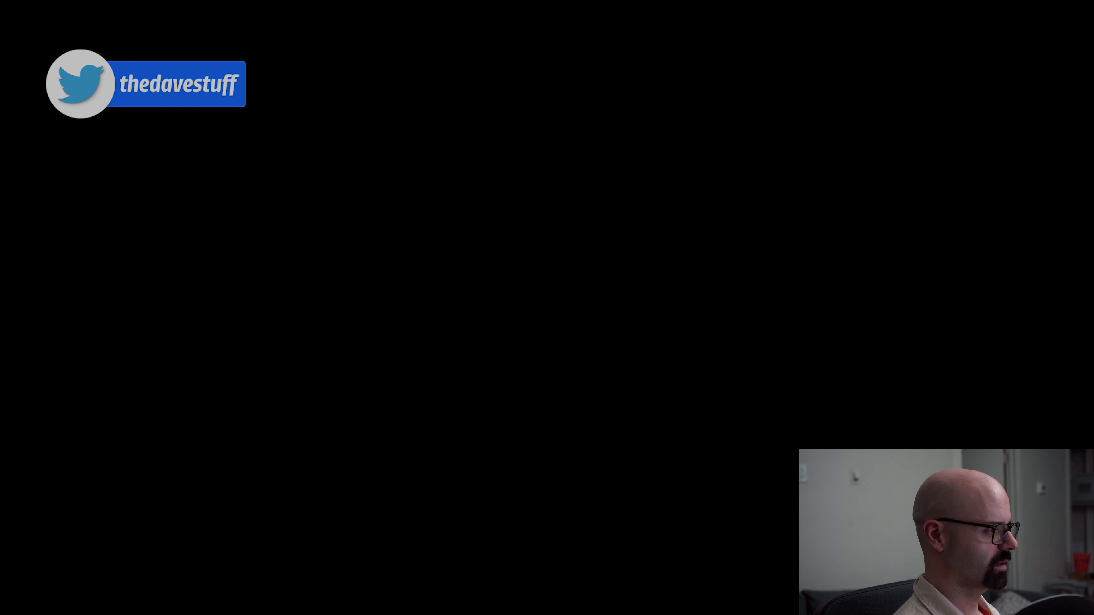
{"action": "left_click", "coordinate": [505, 196]}
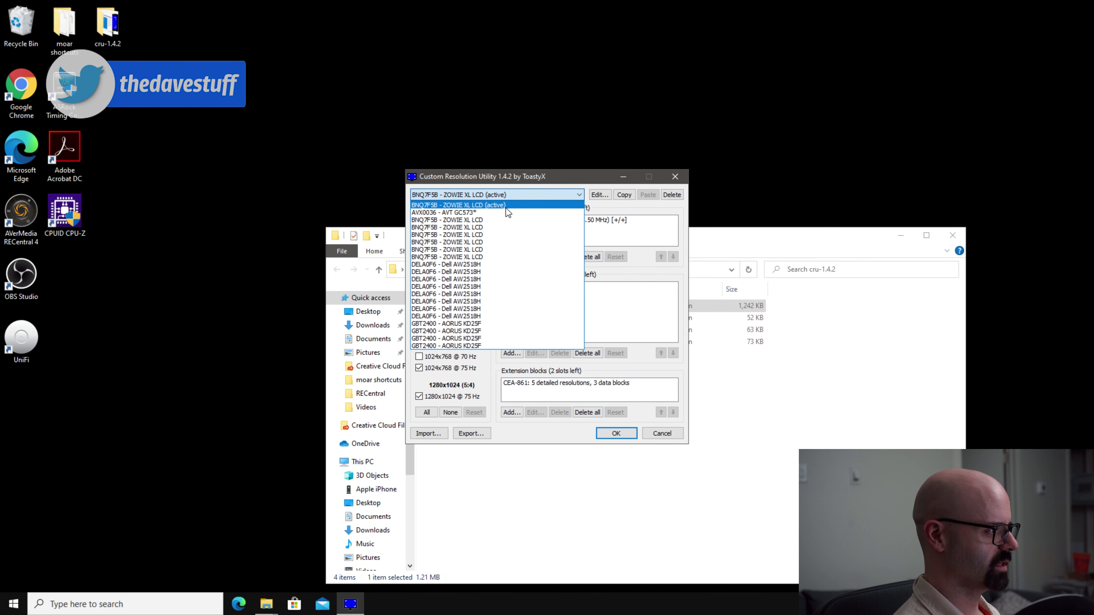
{"action": "left_click", "coordinate": [501, 215]}
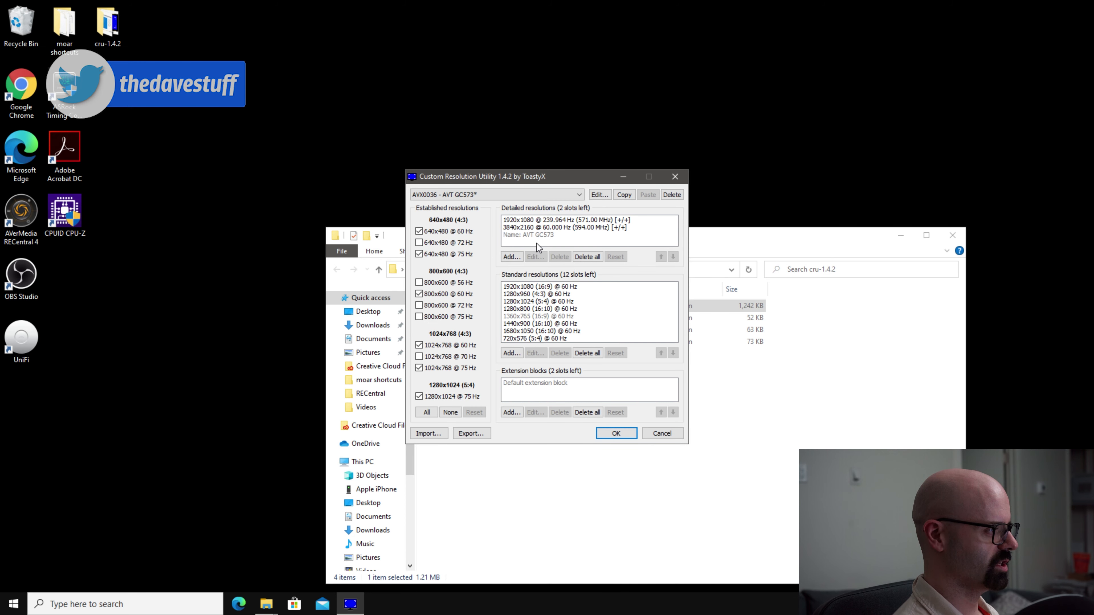
Step: Review the AVT GC573's detailed resolutions and the list of stored displays, and close the utility without saving
{"action": "left_click", "coordinate": [597, 220]}
{"action": "left_click", "coordinate": [607, 231]}
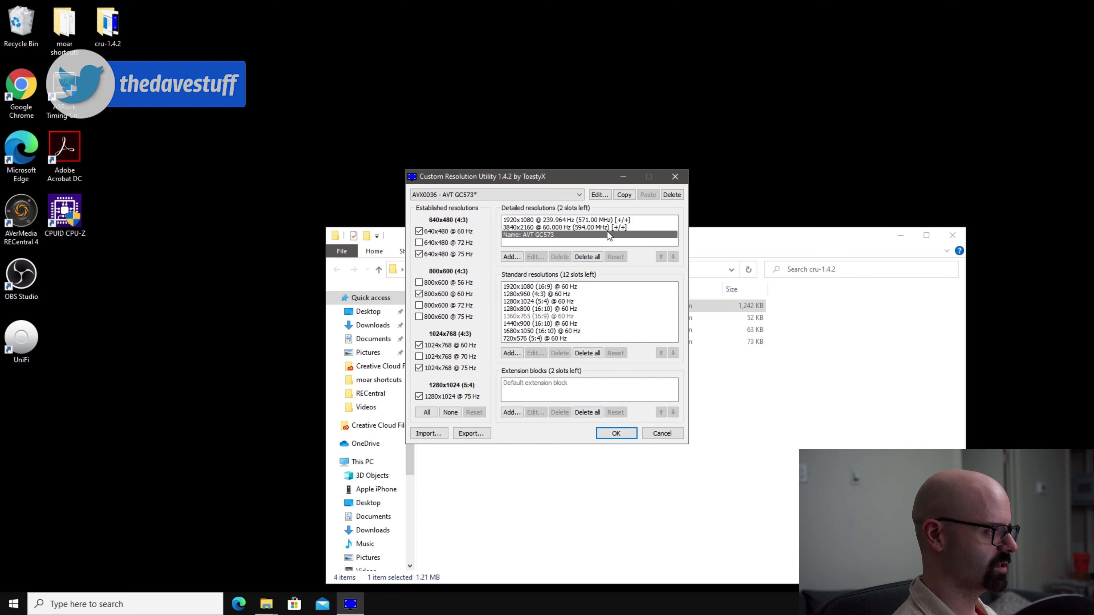
{"action": "left_click", "coordinate": [607, 228]}
{"action": "left_click", "coordinate": [594, 220]}
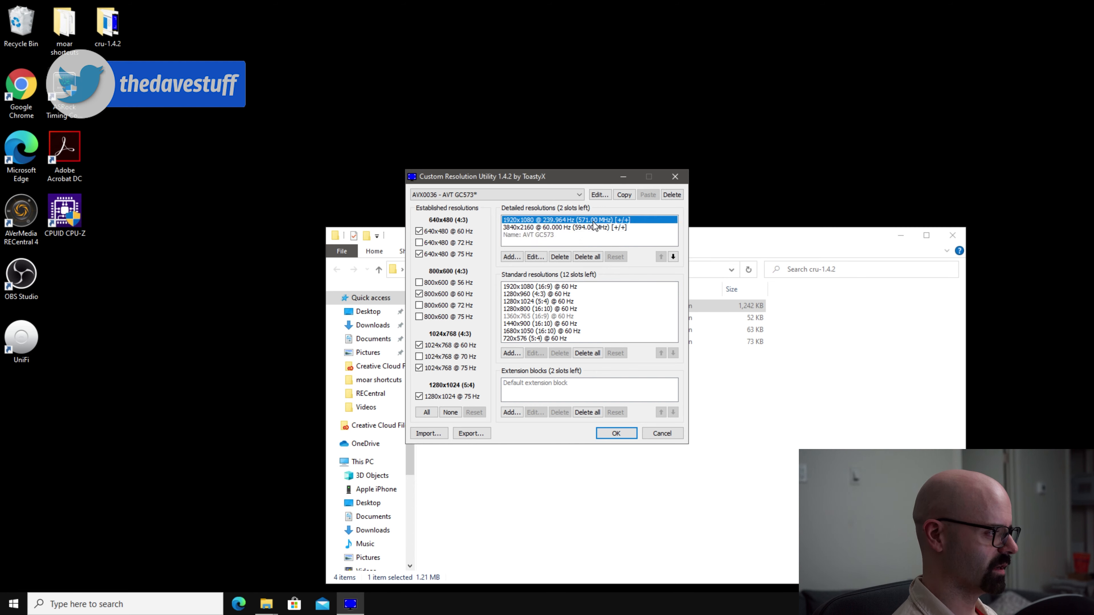
{"action": "left_click", "coordinate": [584, 228]}
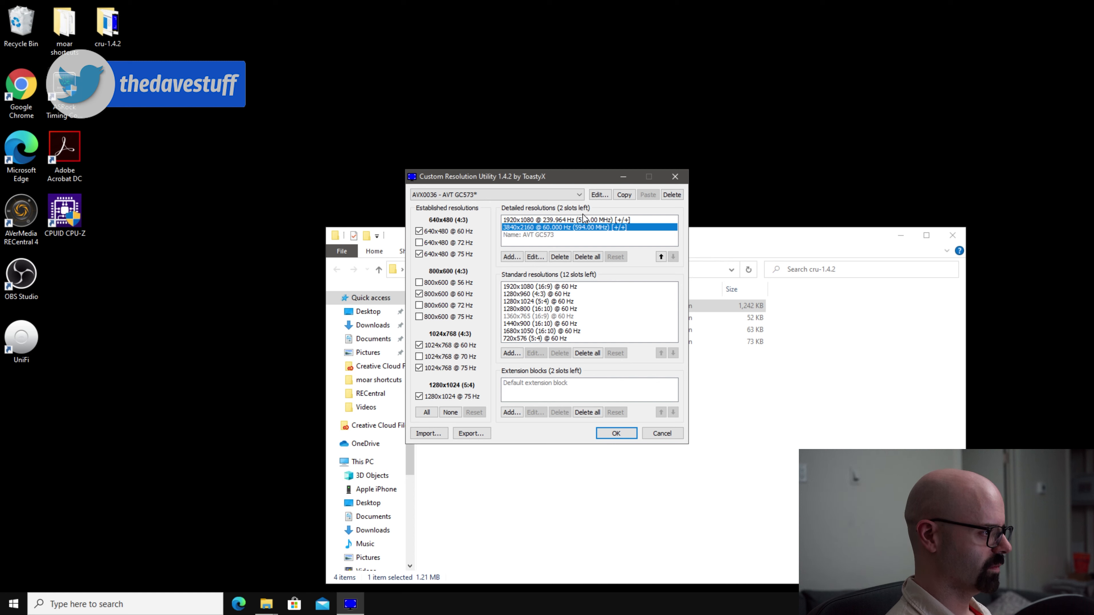
{"action": "left_click", "coordinate": [566, 197]}
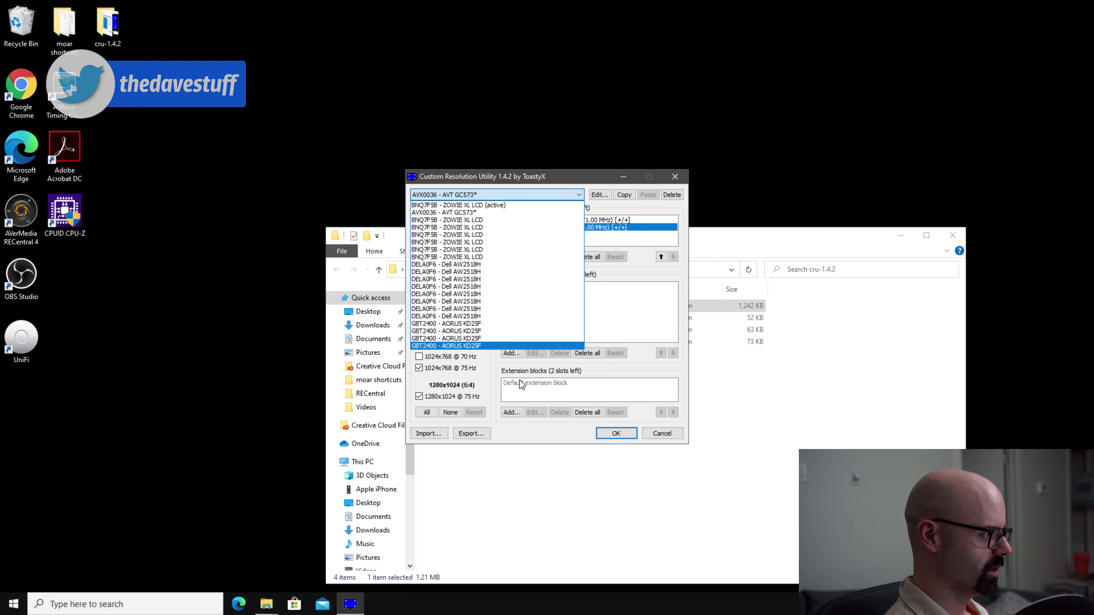
{"action": "left_click", "coordinate": [495, 368]}
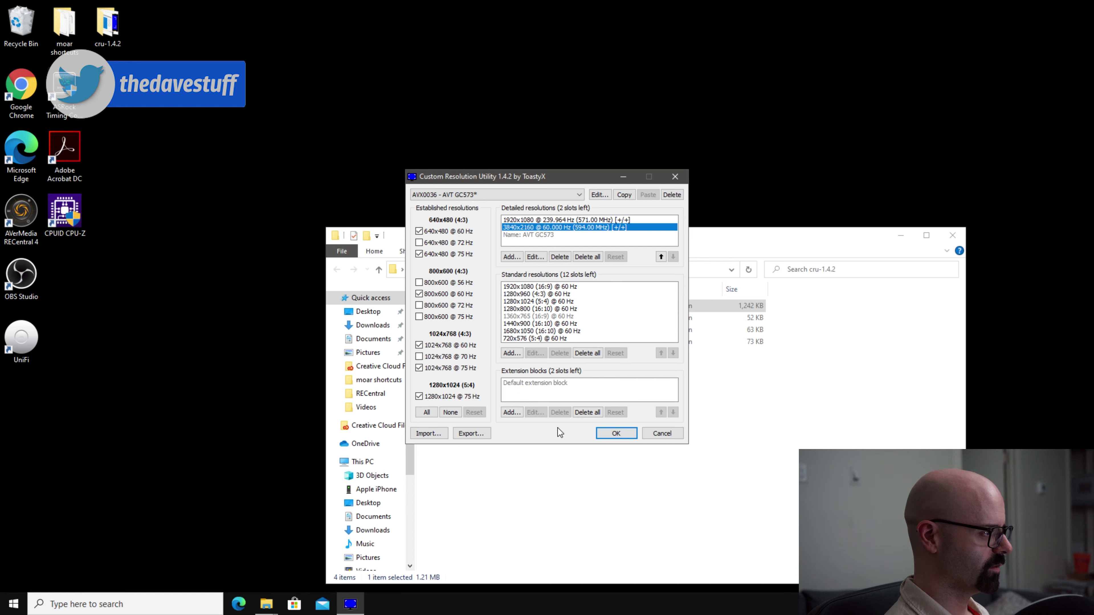
{"action": "left_click", "coordinate": [673, 432]}
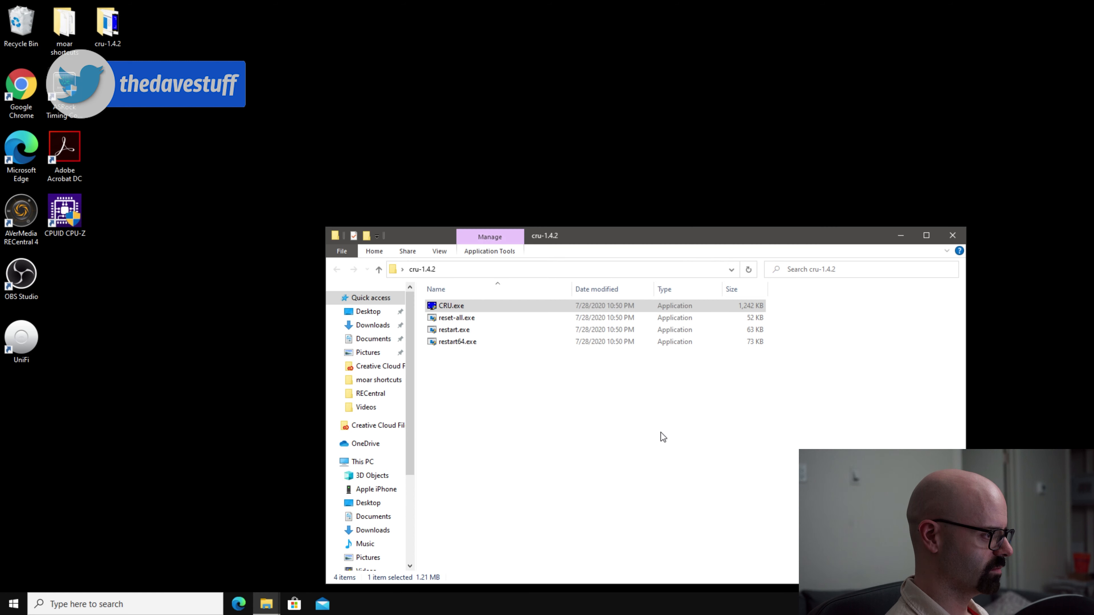
Step: Open Device Manager, expand the Monitors category and show hidden devices
{"action": "left_click", "coordinate": [478, 321]}
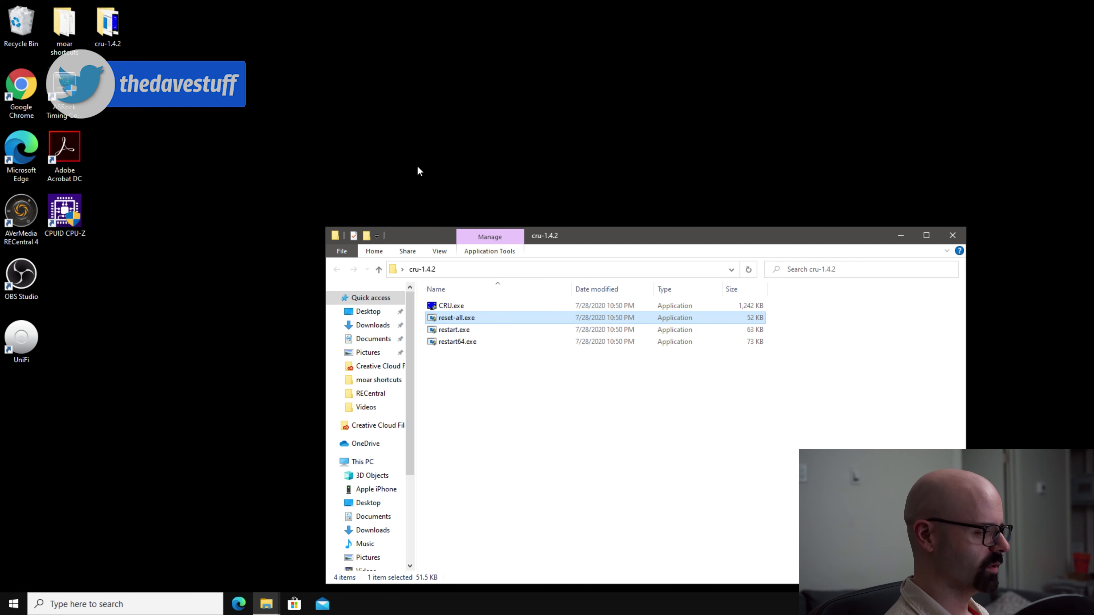
{"action": "right_click", "coordinate": [13, 604]}
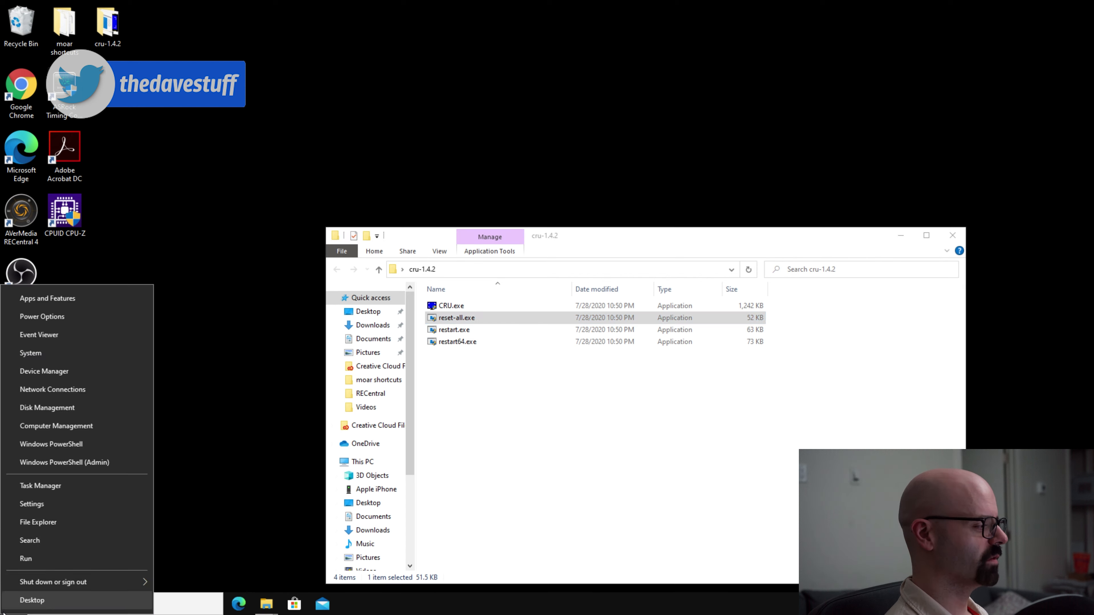
{"action": "left_click", "coordinate": [48, 371]}
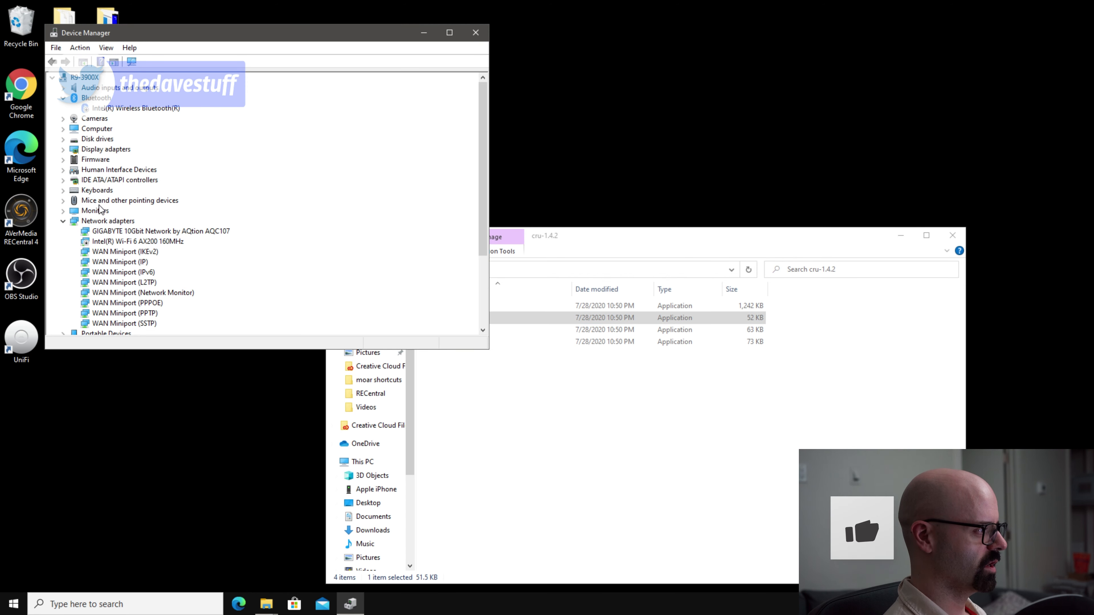
{"action": "double_click", "coordinate": [96, 211]}
{"action": "left_click", "coordinate": [104, 49]}
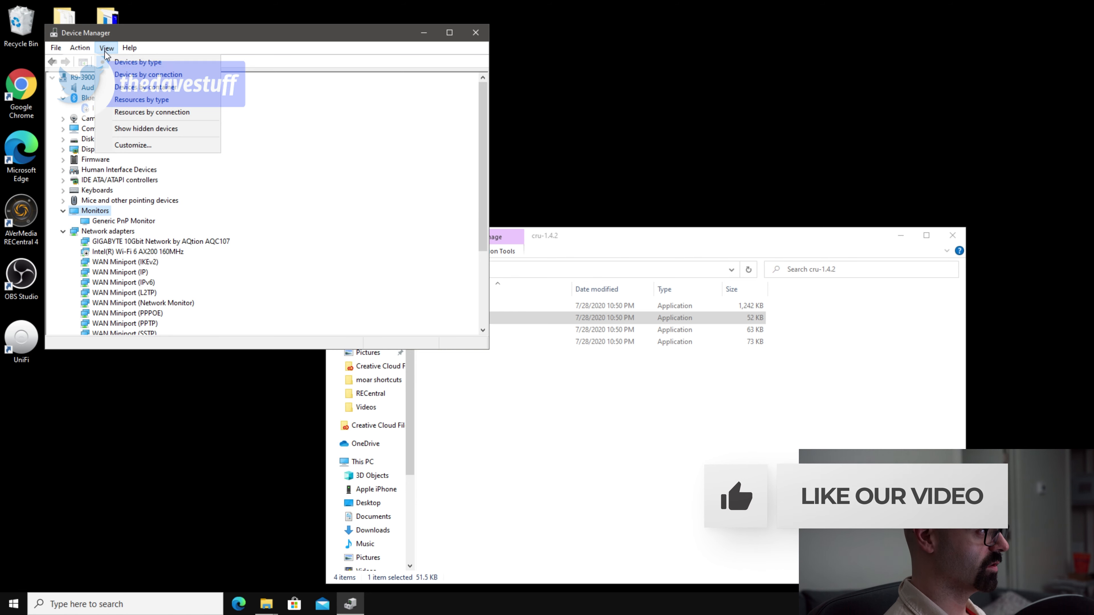
{"action": "left_click", "coordinate": [150, 129]}
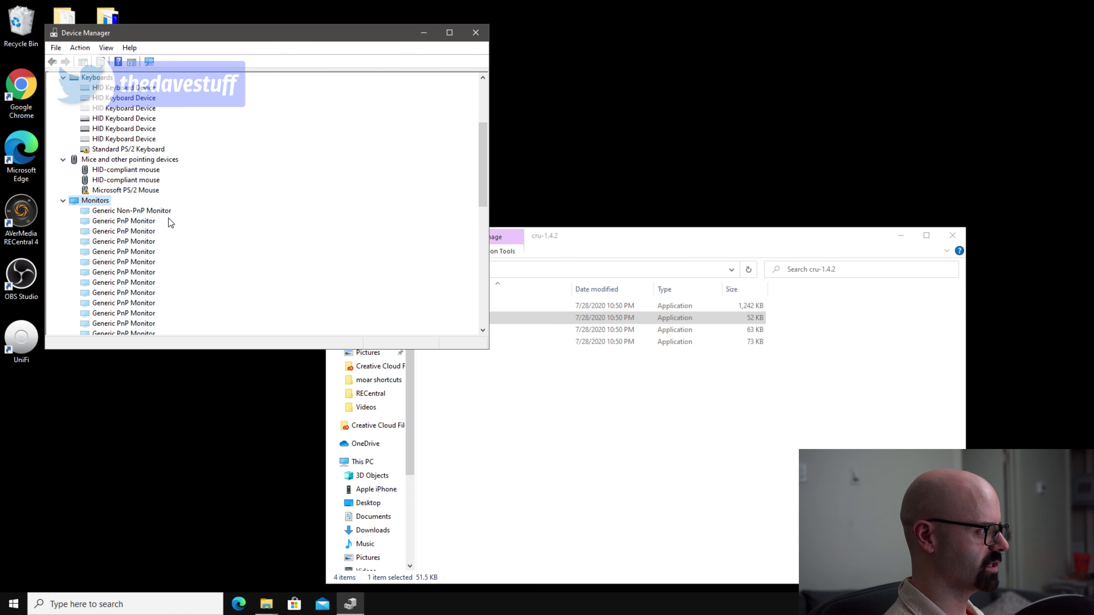
Step: Uninstall the hidden Generic Non-PnP Monitor device from the Monitors category
{"action": "scroll", "coordinate": [152, 163], "scroll_direction": "down", "scroll_amount": 2}
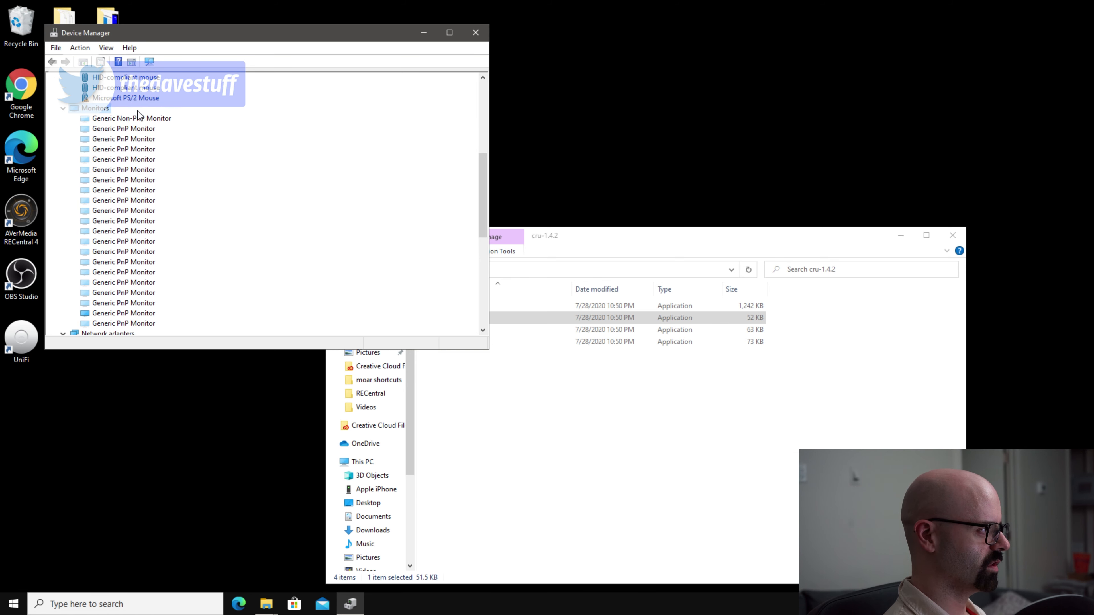
{"action": "left_click", "coordinate": [120, 119]}
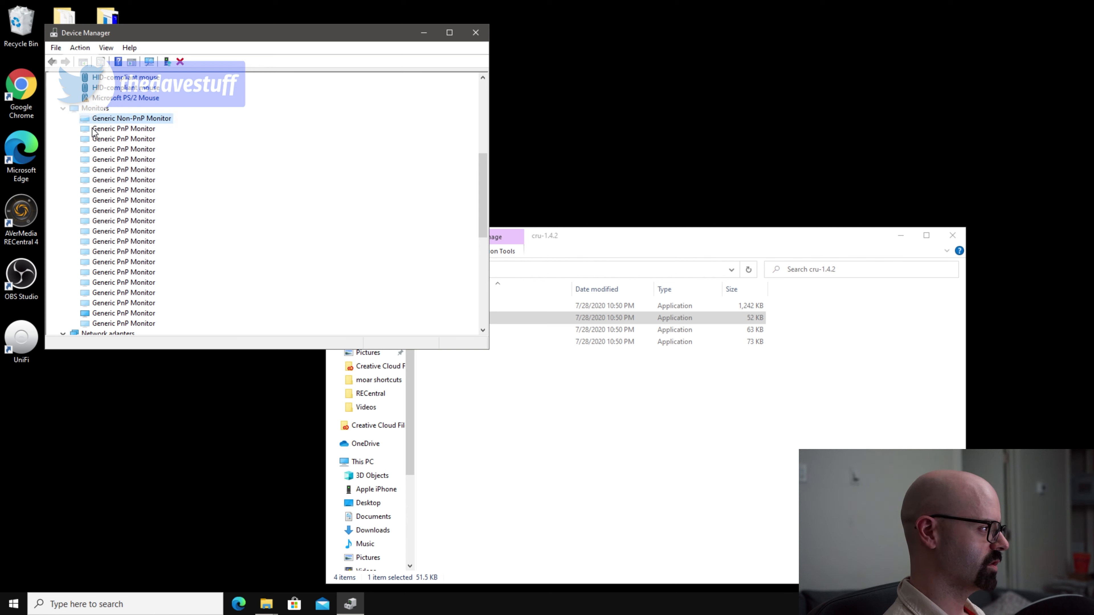
{"action": "right_click", "coordinate": [125, 120]}
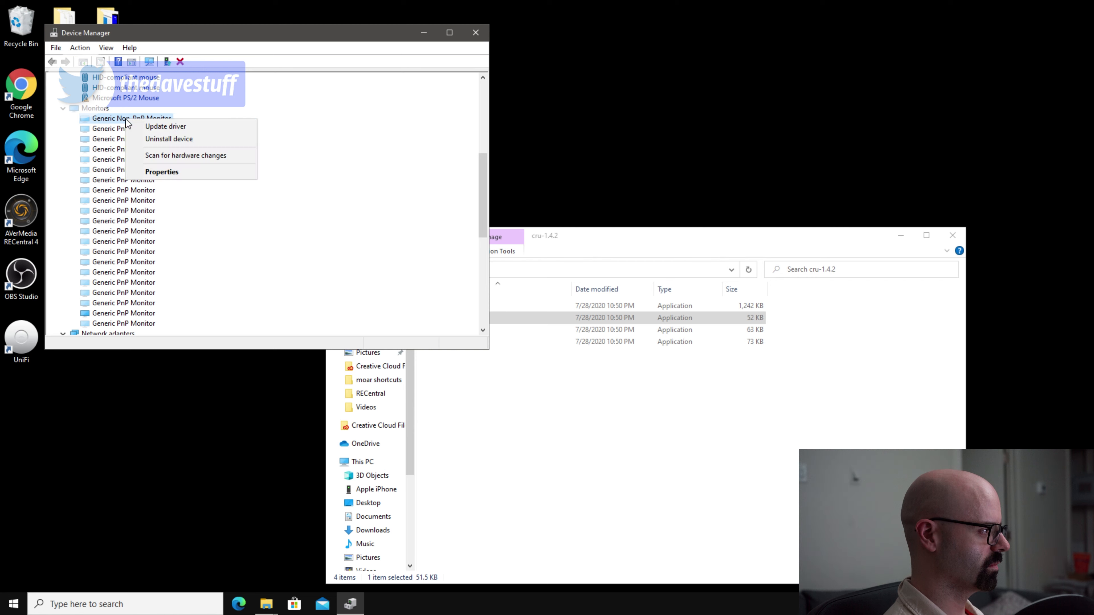
{"action": "left_click", "coordinate": [150, 138]}
{"action": "left_click", "coordinate": [543, 341]}
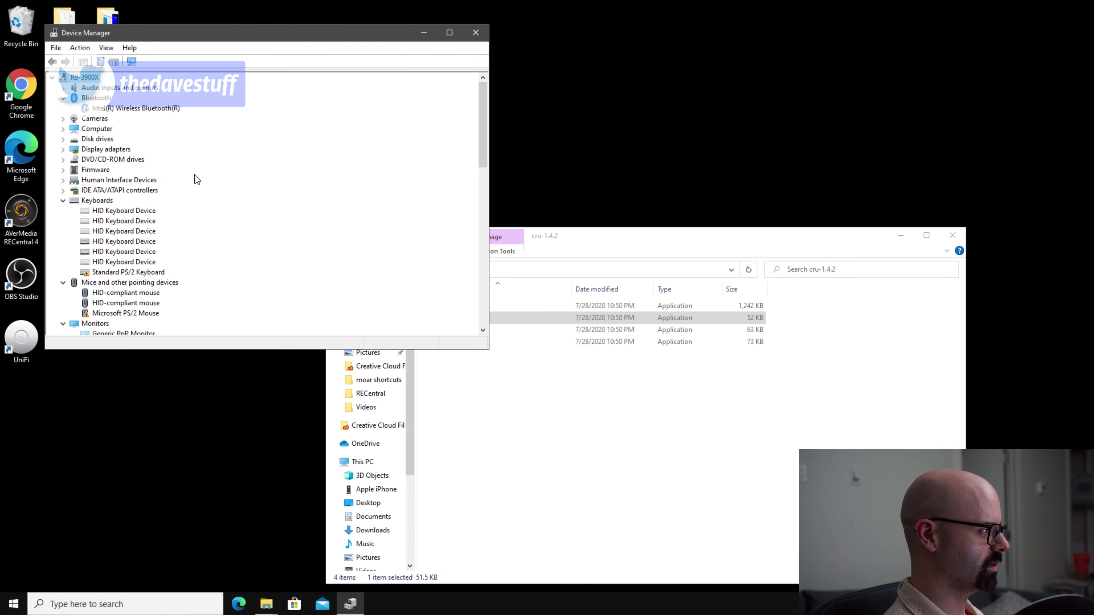
Step: Uninstall five hidden Generic PnP Monitor devices one by one, always taking the first entry under Monitors
{"action": "scroll", "coordinate": [127, 258], "scroll_direction": "down", "scroll_amount": 4}
{"action": "right_click", "coordinate": [94, 211]}
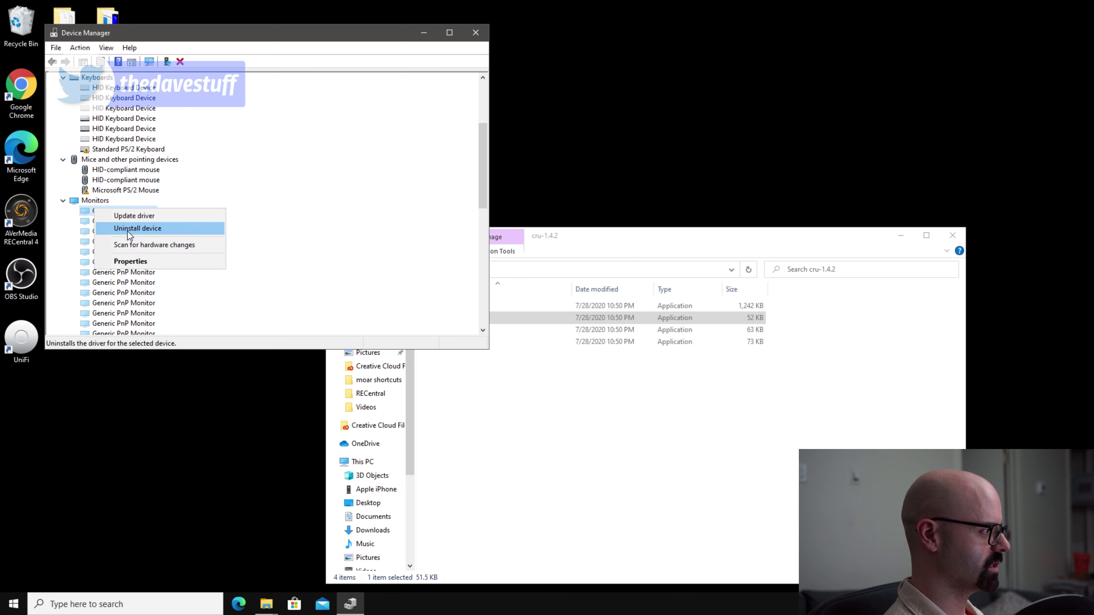
{"action": "left_click", "coordinate": [148, 228]}
{"action": "left_click", "coordinate": [577, 351]}
{"action": "scroll", "coordinate": [157, 243], "scroll_direction": "down", "scroll_amount": 3}
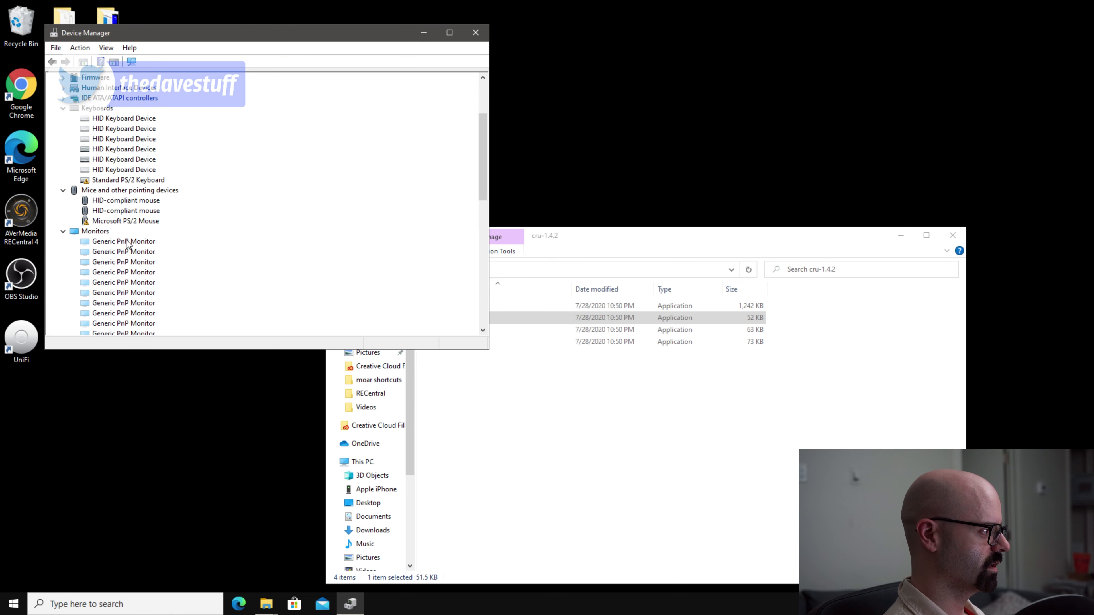
{"action": "right_click", "coordinate": [128, 242]}
{"action": "left_click", "coordinate": [148, 259]}
{"action": "left_click", "coordinate": [568, 344]}
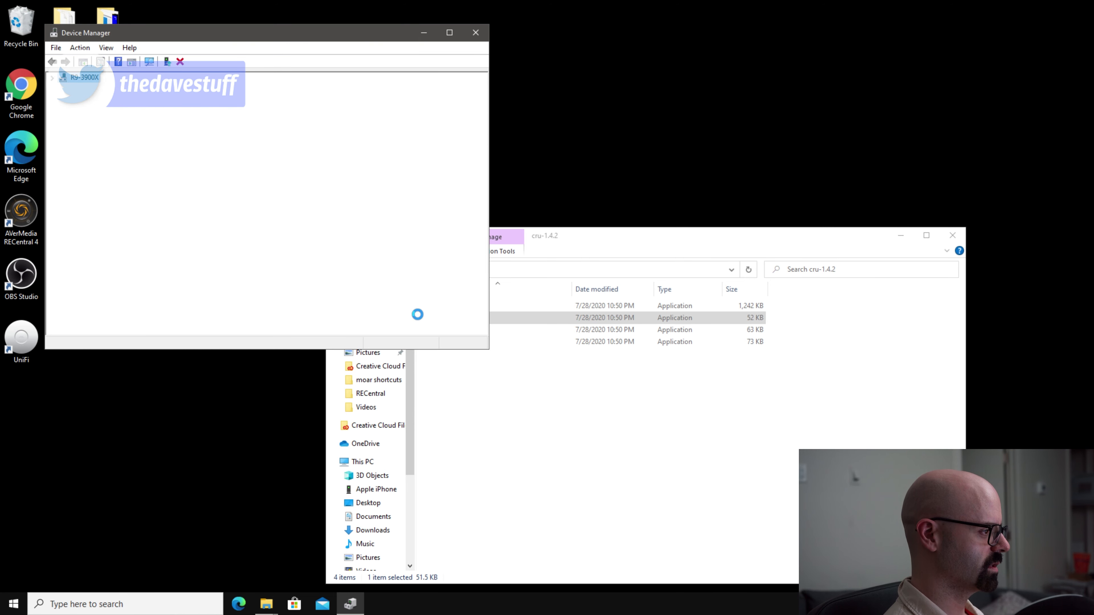
{"action": "right_click", "coordinate": [106, 271]}
{"action": "left_click", "coordinate": [148, 293]}
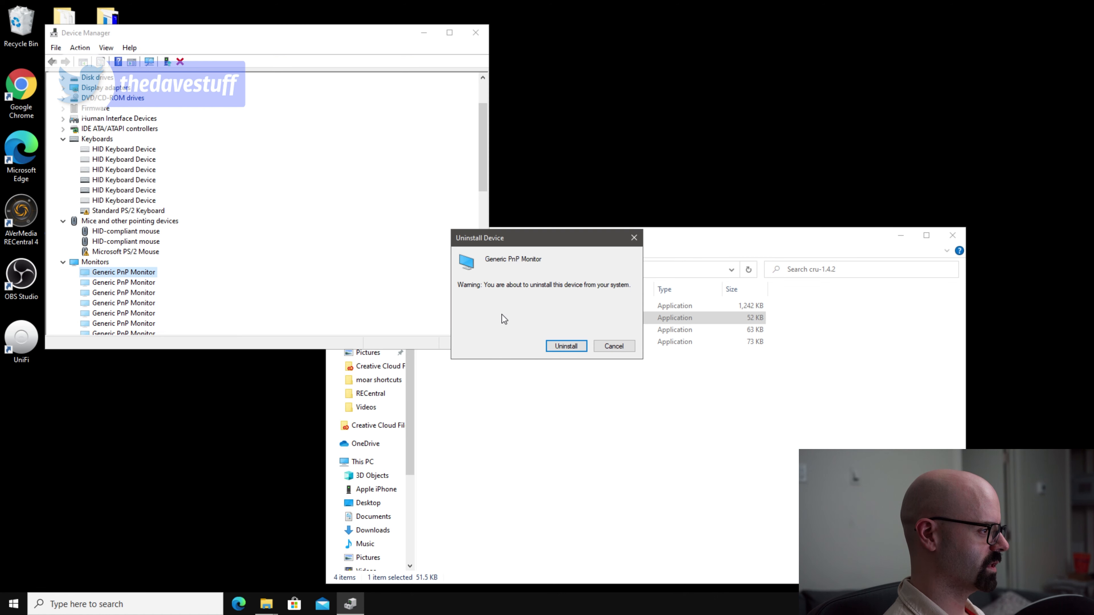
{"action": "left_click", "coordinate": [562, 348]}
{"action": "scroll", "coordinate": [159, 259], "scroll_direction": "down", "scroll_amount": 3}
{"action": "right_click", "coordinate": [120, 275]}
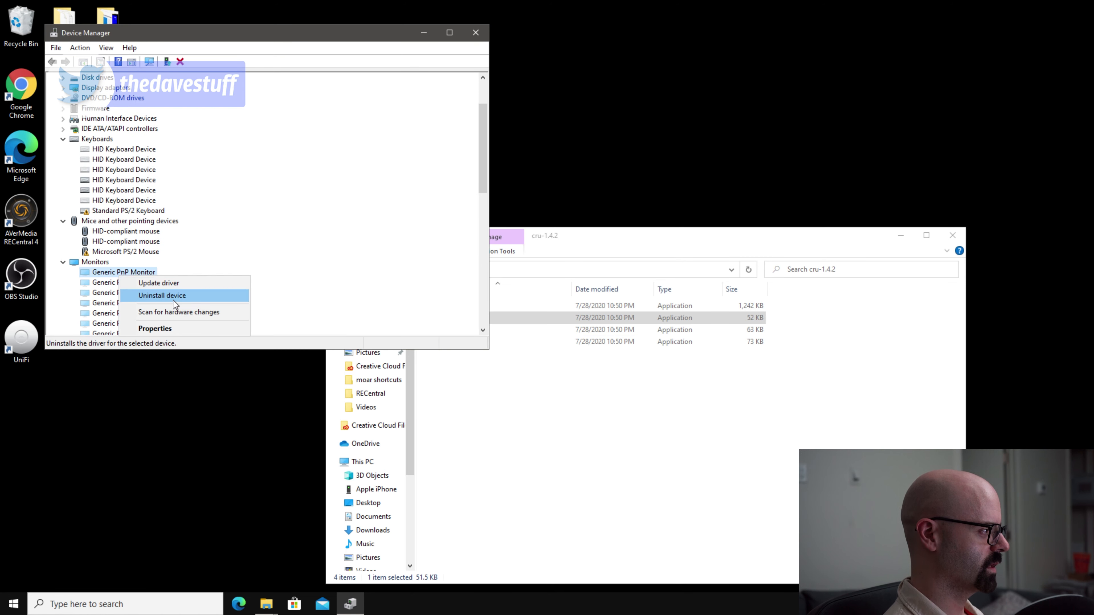
{"action": "left_click", "coordinate": [176, 297]}
{"action": "left_click", "coordinate": [566, 346]}
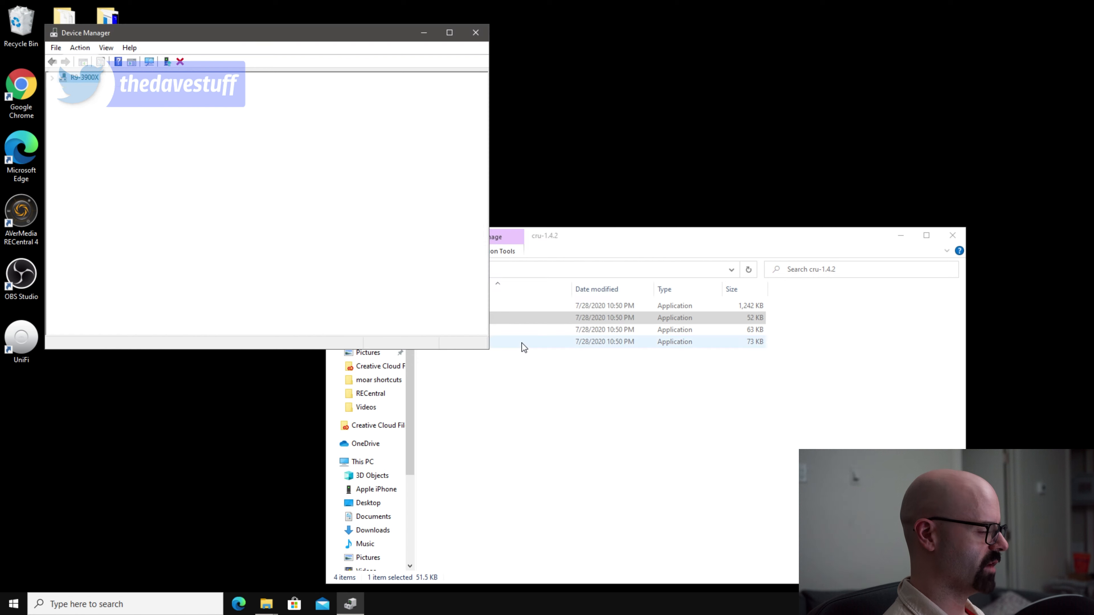
{"action": "right_click", "coordinate": [149, 303]}
{"action": "left_click", "coordinate": [189, 324]}
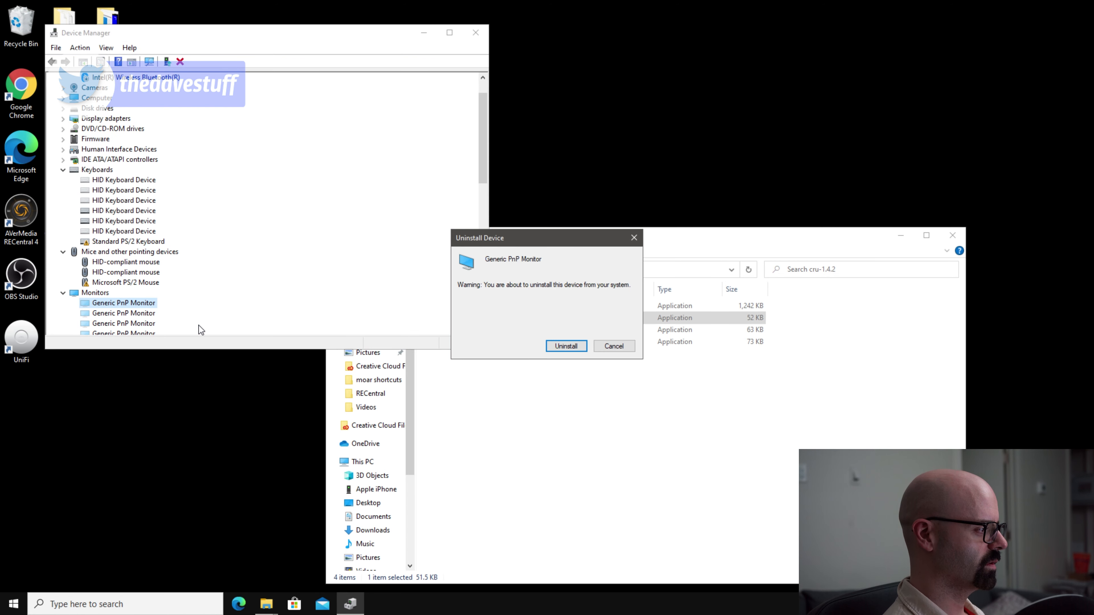
{"action": "left_click", "coordinate": [566, 346]}
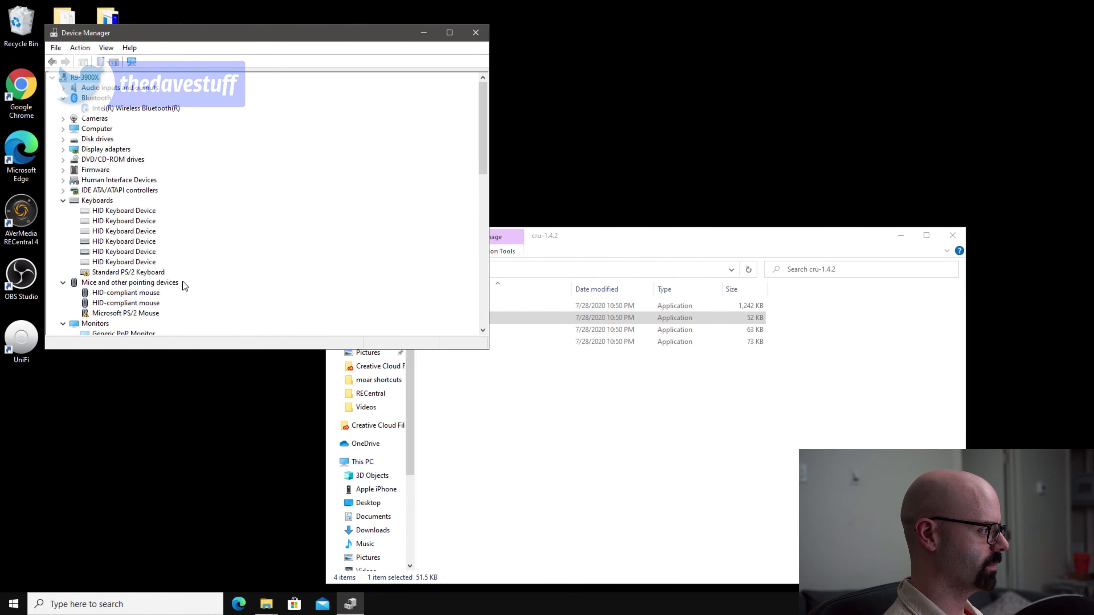
Step: Uninstall four hidden Generic PnP Monitor devices, starting with the second entry under Monitors and continuing with the first entry three times
{"action": "scroll", "coordinate": [130, 285], "scroll_direction": "down", "scroll_amount": 1}
{"action": "right_click", "coordinate": [117, 282]}
{"action": "left_click", "coordinate": [159, 298]}
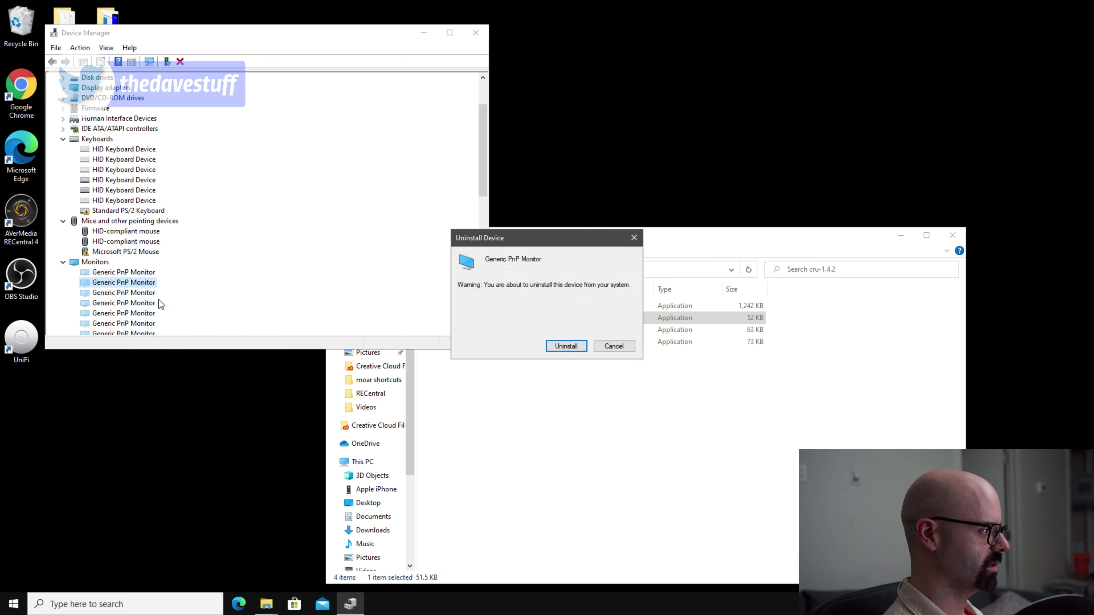
{"action": "left_click", "coordinate": [544, 343]}
{"action": "right_click", "coordinate": [131, 303]}
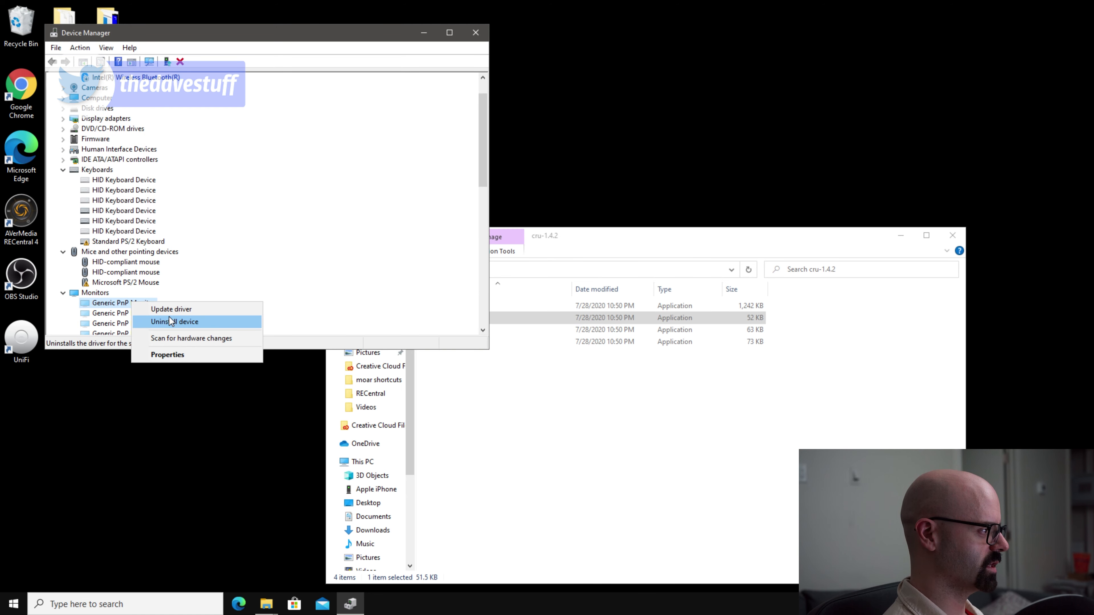
{"action": "left_click", "coordinate": [169, 321]}
{"action": "left_click", "coordinate": [560, 347]}
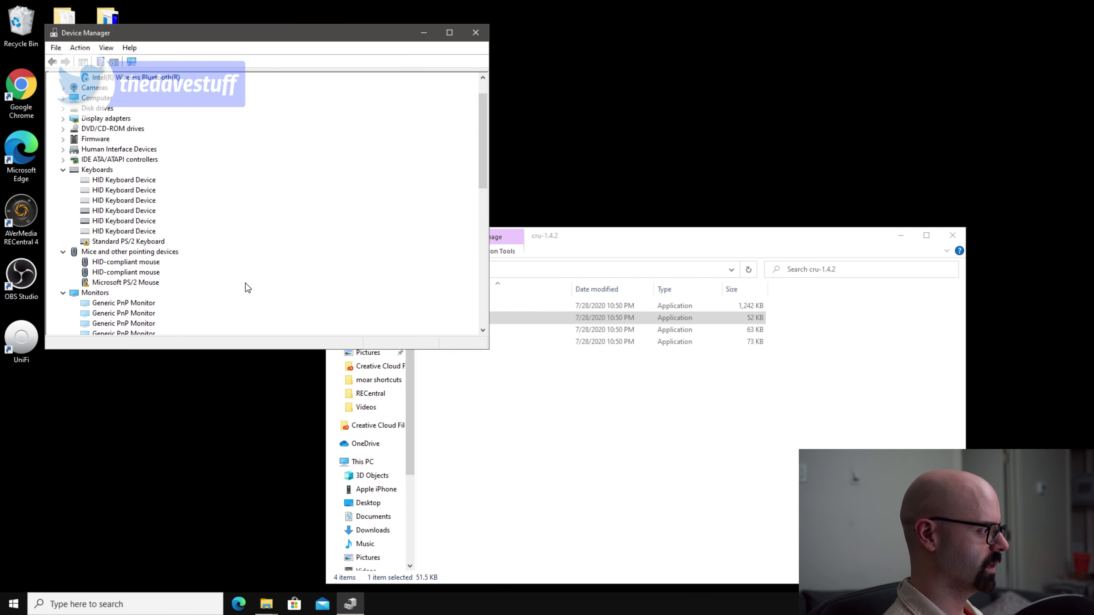
{"action": "scroll", "coordinate": [245, 283], "scroll_direction": "down", "scroll_amount": 1}
{"action": "right_click", "coordinate": [129, 275]}
{"action": "left_click", "coordinate": [176, 294]}
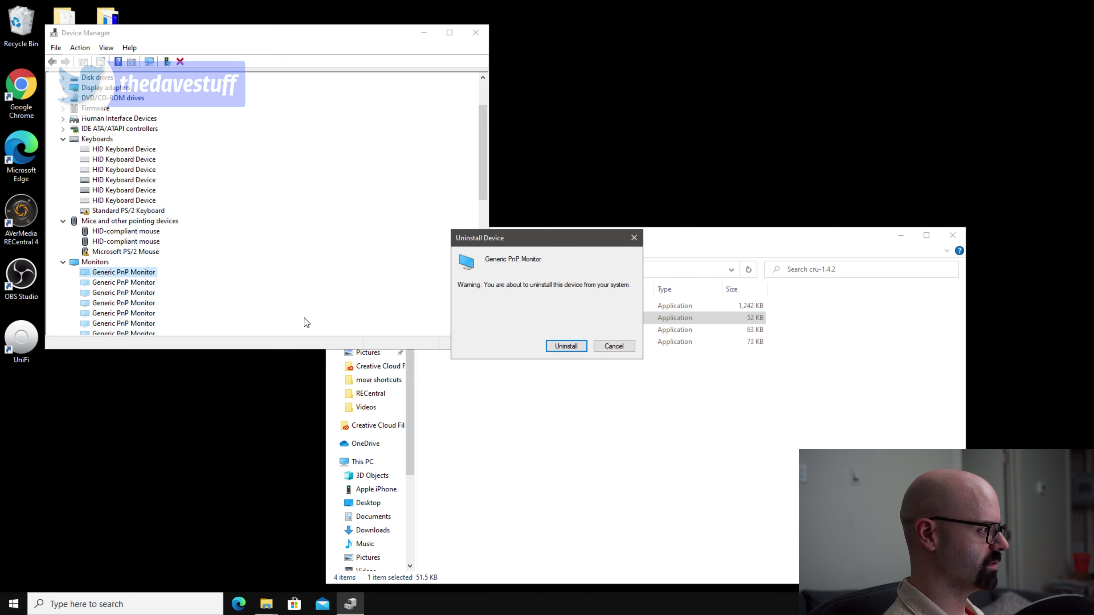
{"action": "left_click", "coordinate": [566, 348]}
{"action": "scroll", "coordinate": [168, 294], "scroll_direction": "down", "scroll_amount": 1}
{"action": "right_click", "coordinate": [158, 300]}
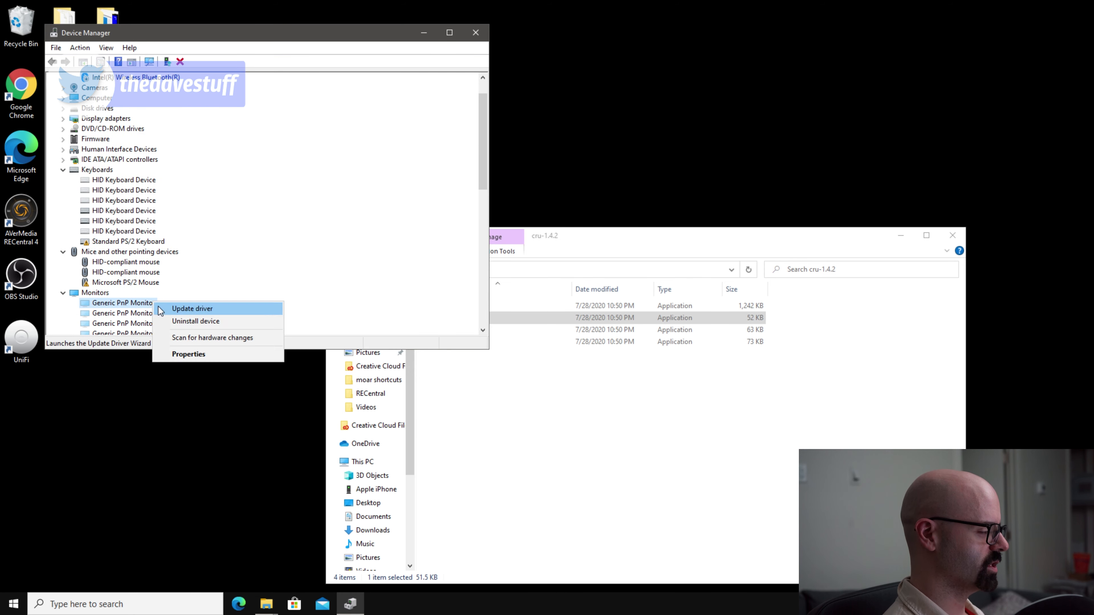
{"action": "left_click", "coordinate": [198, 327]}
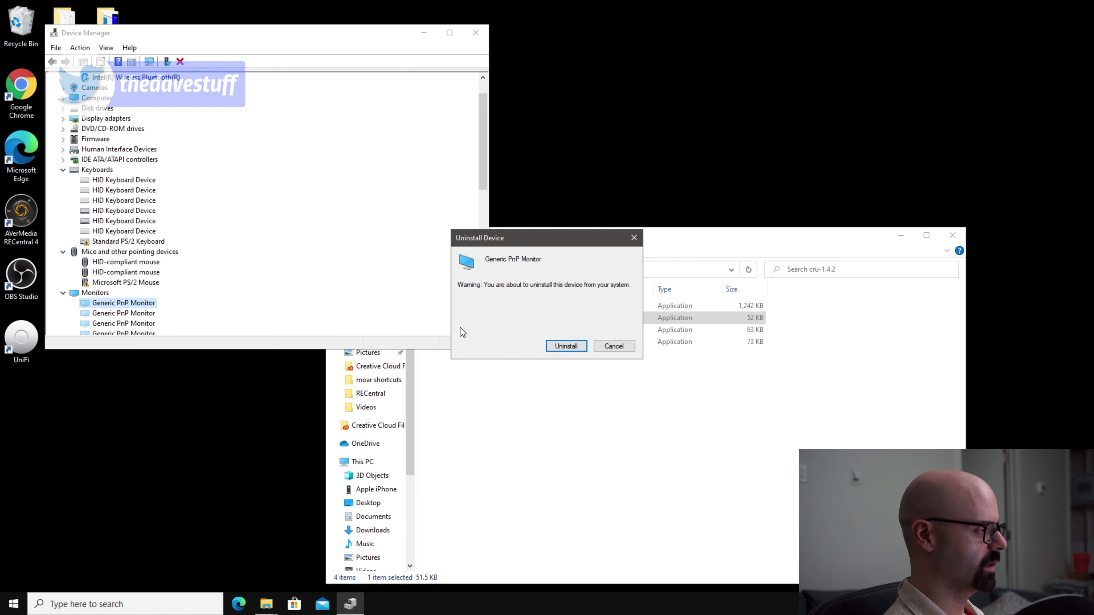
{"action": "left_click", "coordinate": [566, 346]}
Step: Uninstall three more hidden Generic PnP Monitor devices: the second entry under Monitors, followed by the first entry twice
{"action": "left_click", "coordinate": [136, 284]}
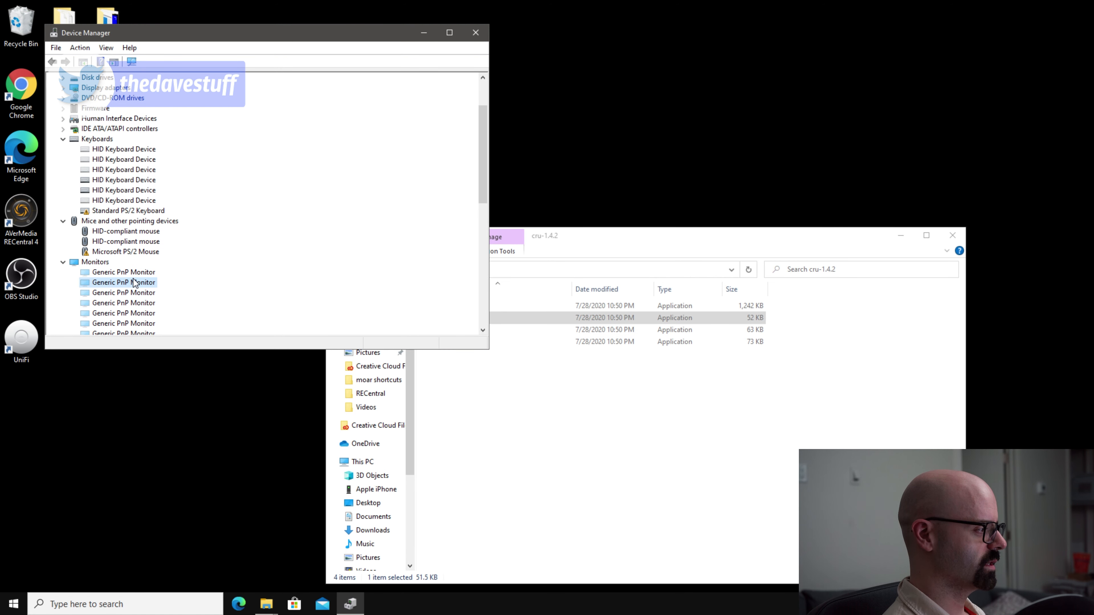
{"action": "right_click", "coordinate": [134, 279]}
{"action": "left_click", "coordinate": [166, 297]}
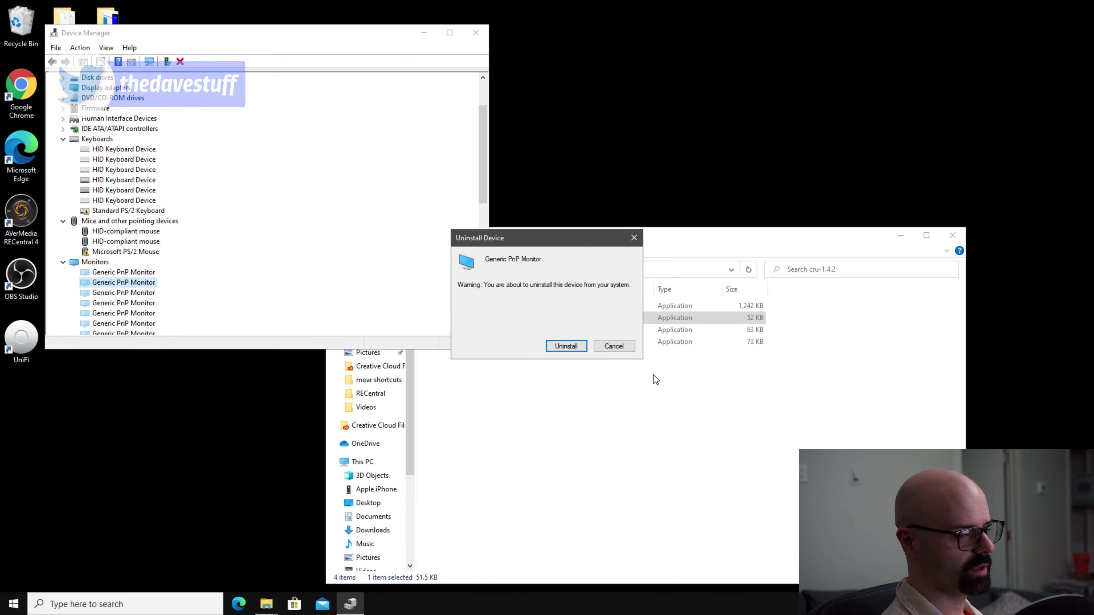
{"action": "left_click", "coordinate": [566, 346]}
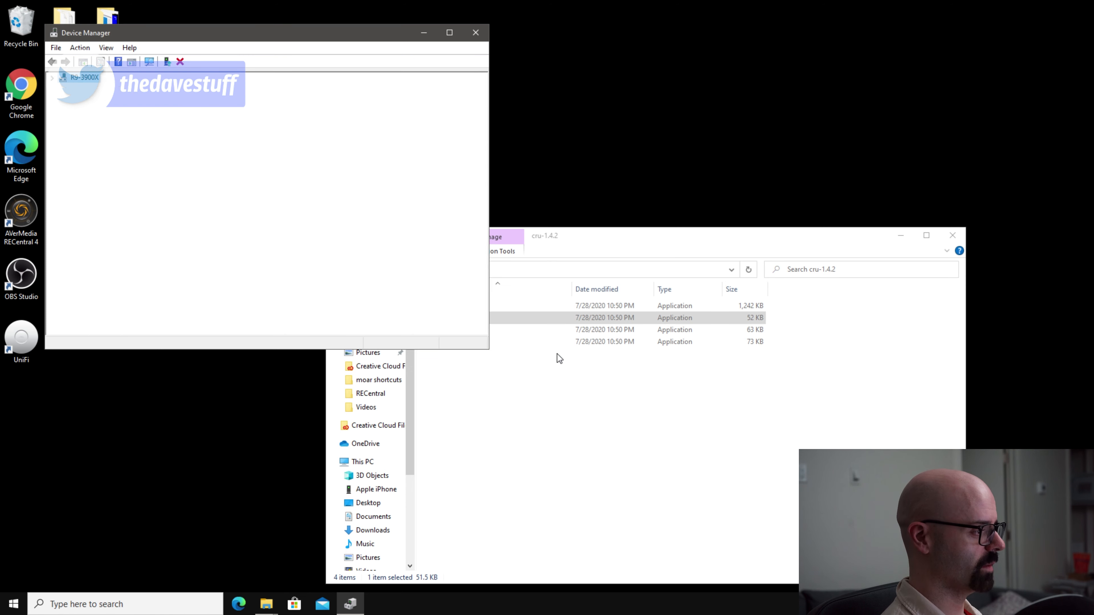
{"action": "right_click", "coordinate": [143, 302]}
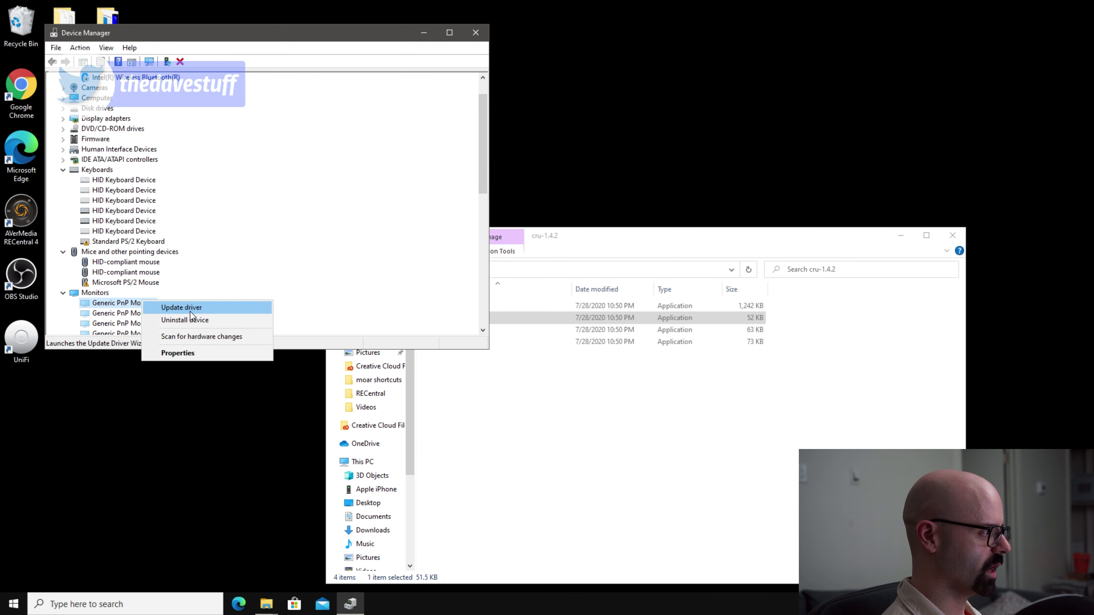
{"action": "left_click", "coordinate": [202, 321]}
{"action": "left_click", "coordinate": [565, 346]}
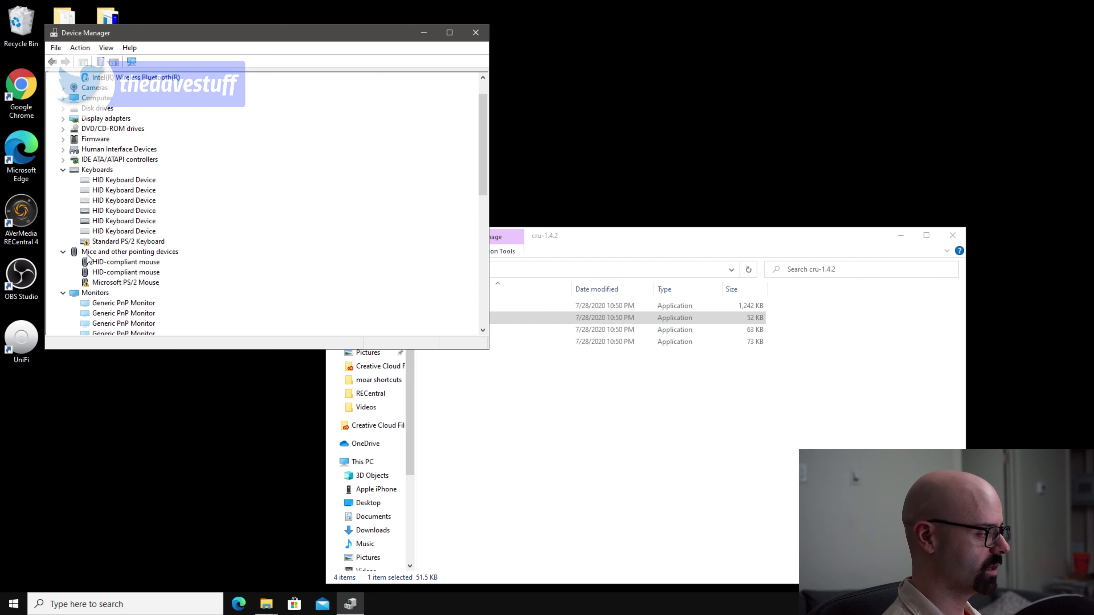
{"action": "scroll", "coordinate": [87, 257], "scroll_direction": "down", "scroll_amount": 1}
{"action": "right_click", "coordinate": [128, 273]}
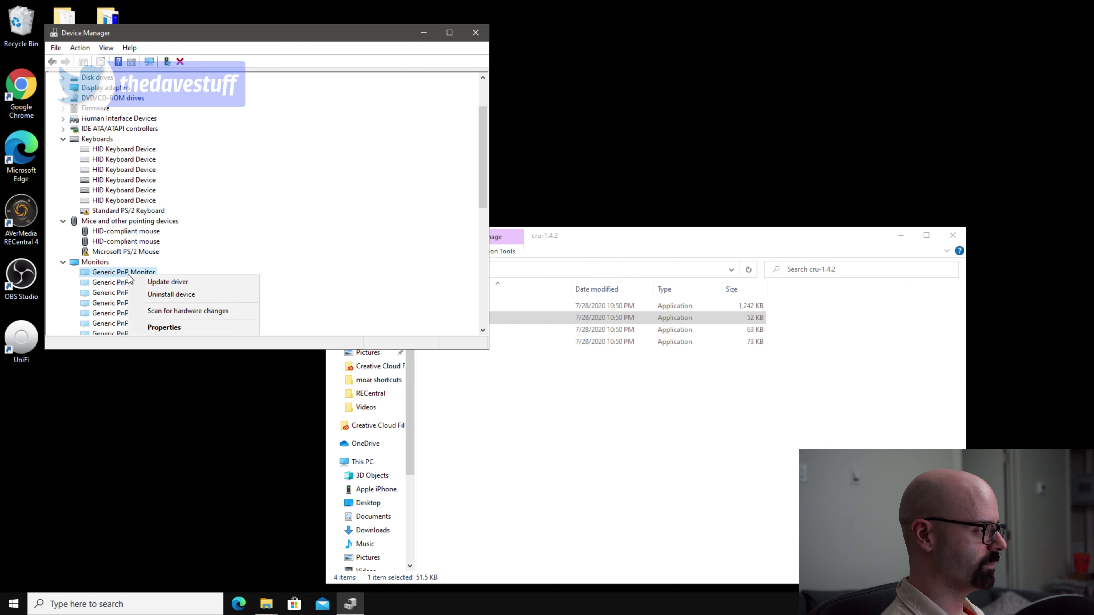
{"action": "left_click", "coordinate": [144, 296]}
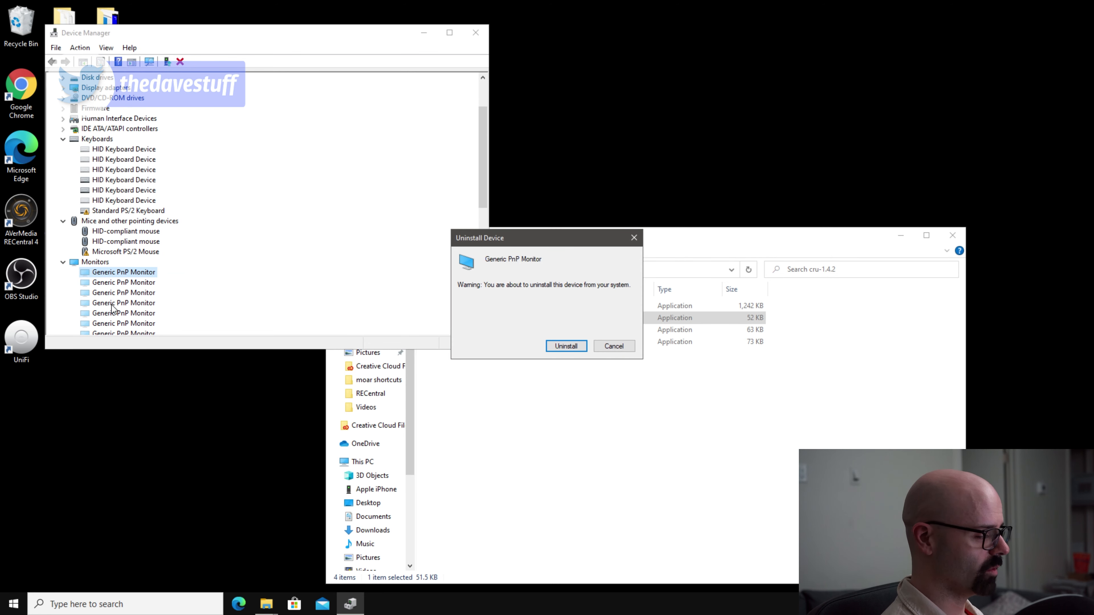
{"action": "left_click", "coordinate": [550, 346]}
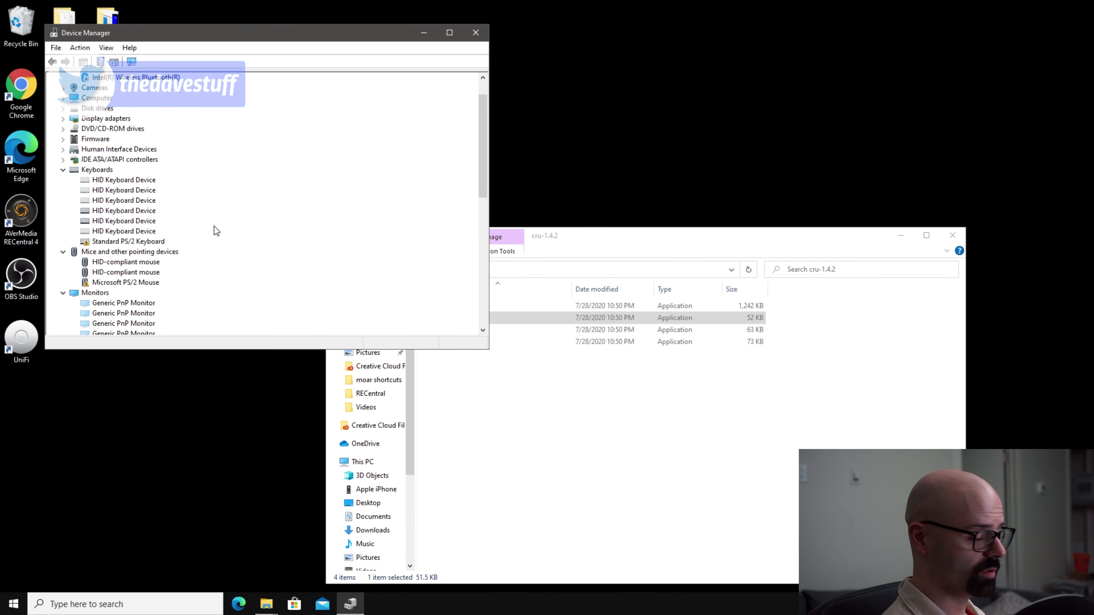
Step: Uninstall another three hidden Generic PnP Monitor devices one by one, always taking the first entry under Monitors
{"action": "scroll", "coordinate": [216, 237], "scroll_direction": "down", "scroll_amount": 1}
{"action": "scroll", "coordinate": [149, 248], "scroll_direction": "down", "scroll_amount": 1}
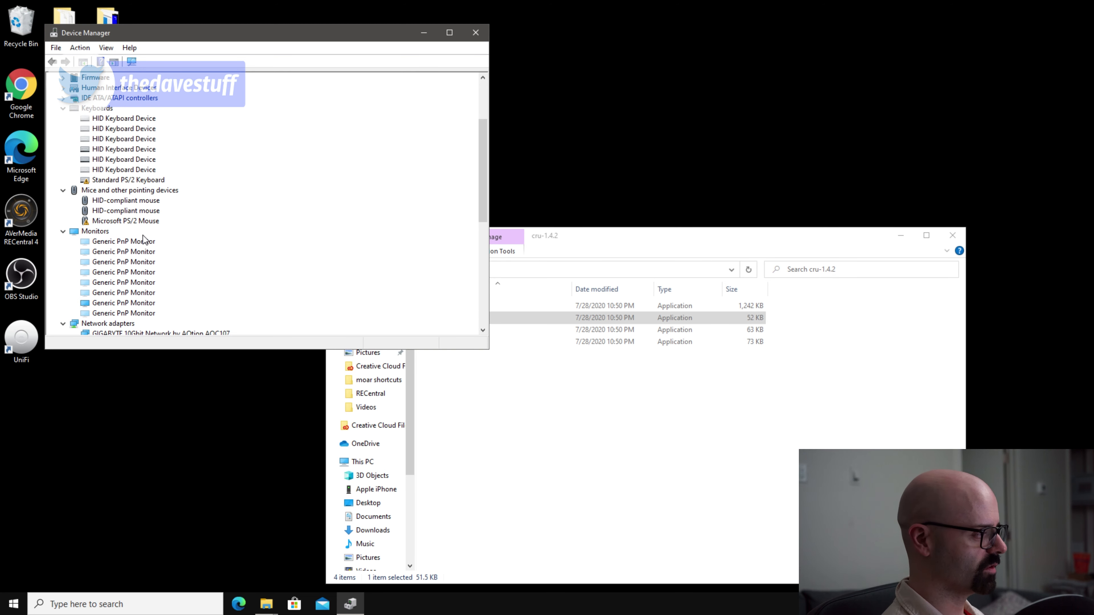
{"action": "right_click", "coordinate": [144, 245]}
{"action": "left_click", "coordinate": [203, 266]}
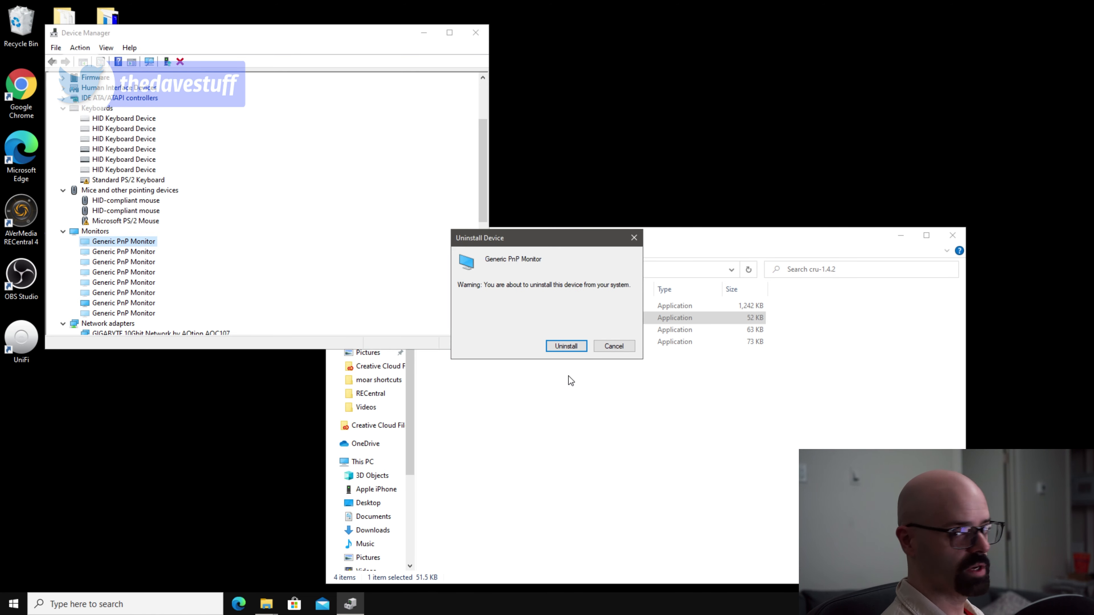
{"action": "left_click", "coordinate": [560, 347]}
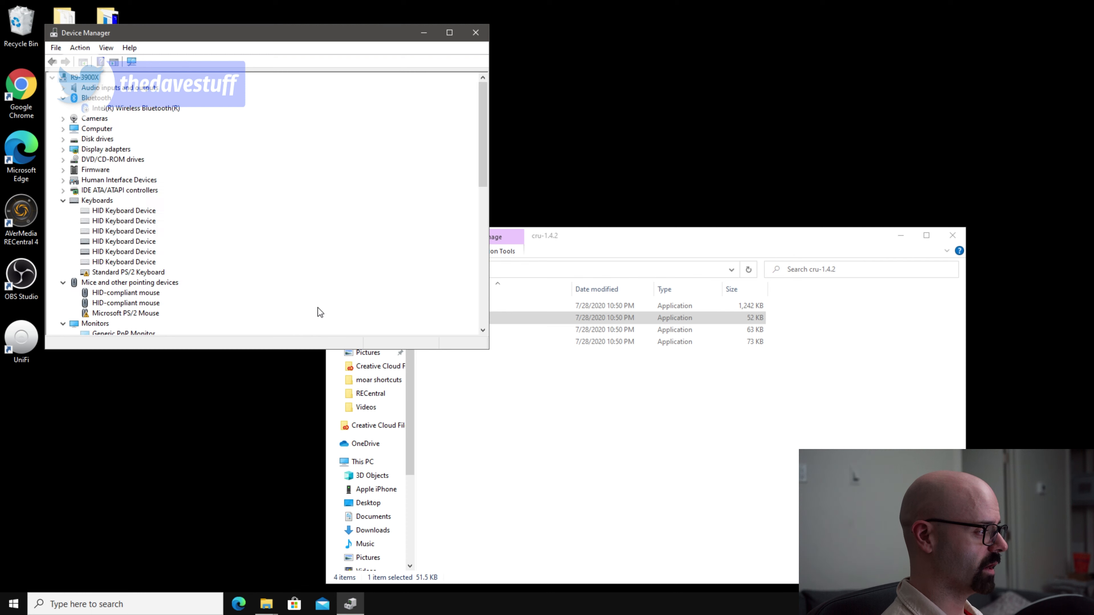
{"action": "right_click", "coordinate": [114, 304]}
{"action": "left_click", "coordinate": [143, 326]}
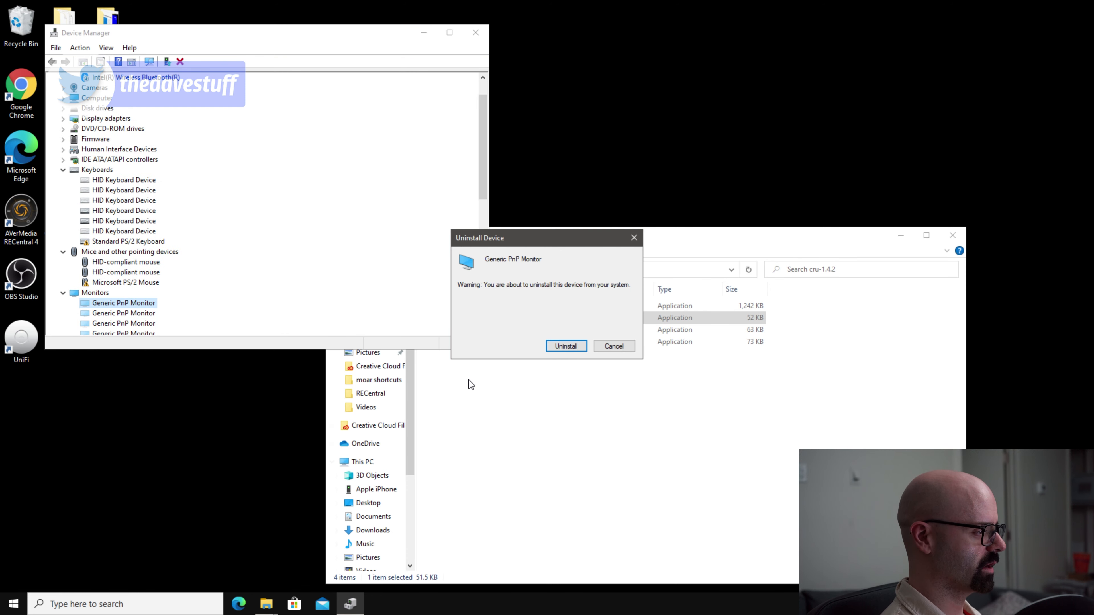
{"action": "left_click", "coordinate": [558, 347]}
{"action": "right_click", "coordinate": [131, 305]}
{"action": "left_click", "coordinate": [175, 325]}
{"action": "left_click", "coordinate": [557, 347]}
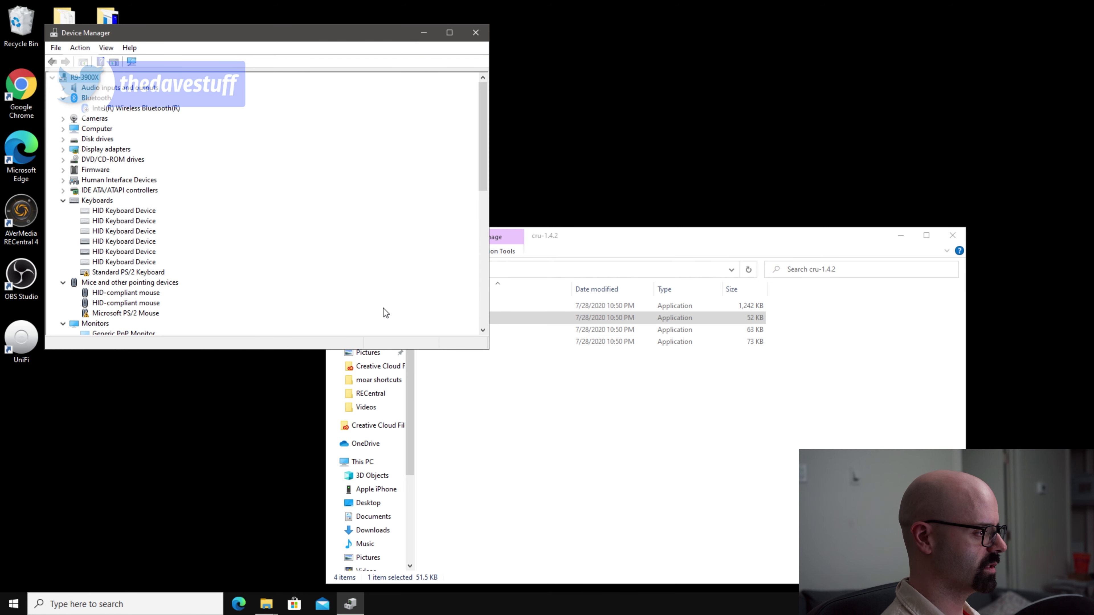
Step: Uninstall the three hidden Generic PnP Monitor devices listed above the active monitor
{"action": "right_click", "coordinate": [128, 273]}
{"action": "left_click", "coordinate": [181, 294]}
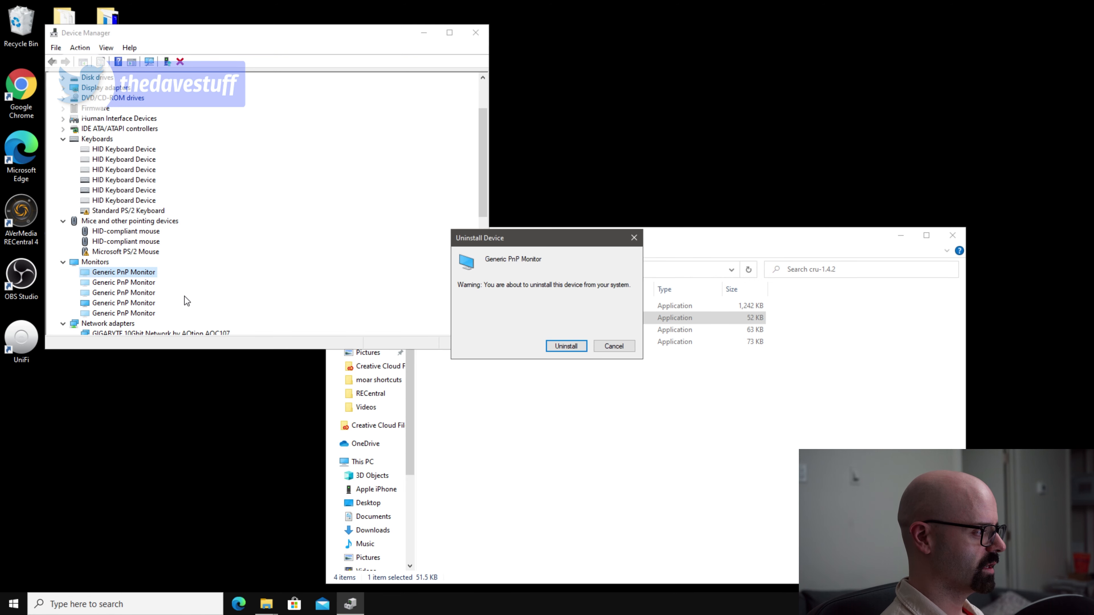
{"action": "left_click", "coordinate": [566, 347]}
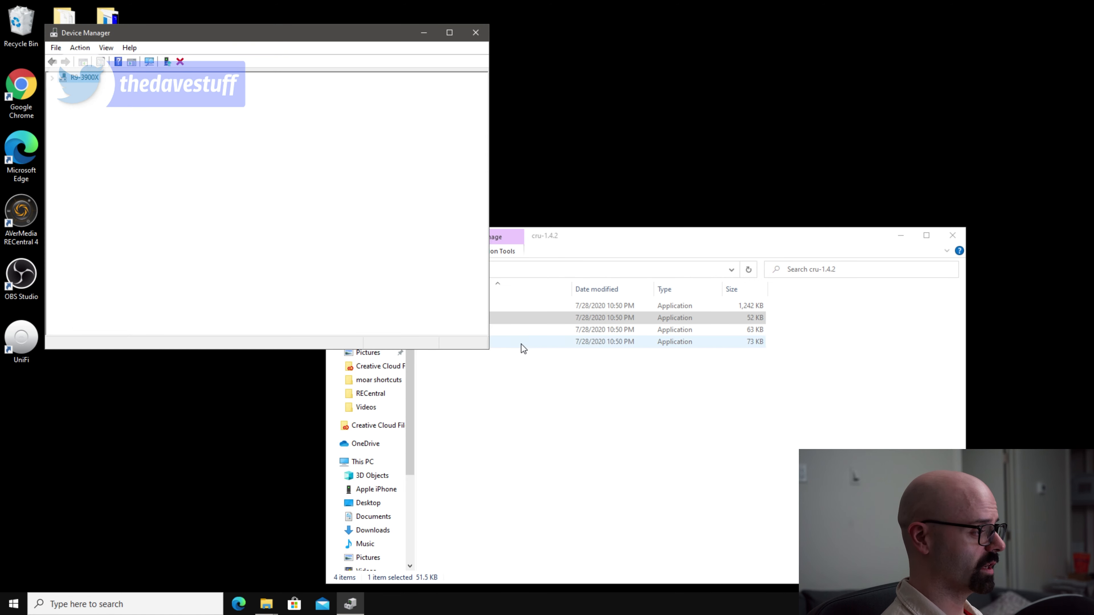
{"action": "right_click", "coordinate": [155, 303]}
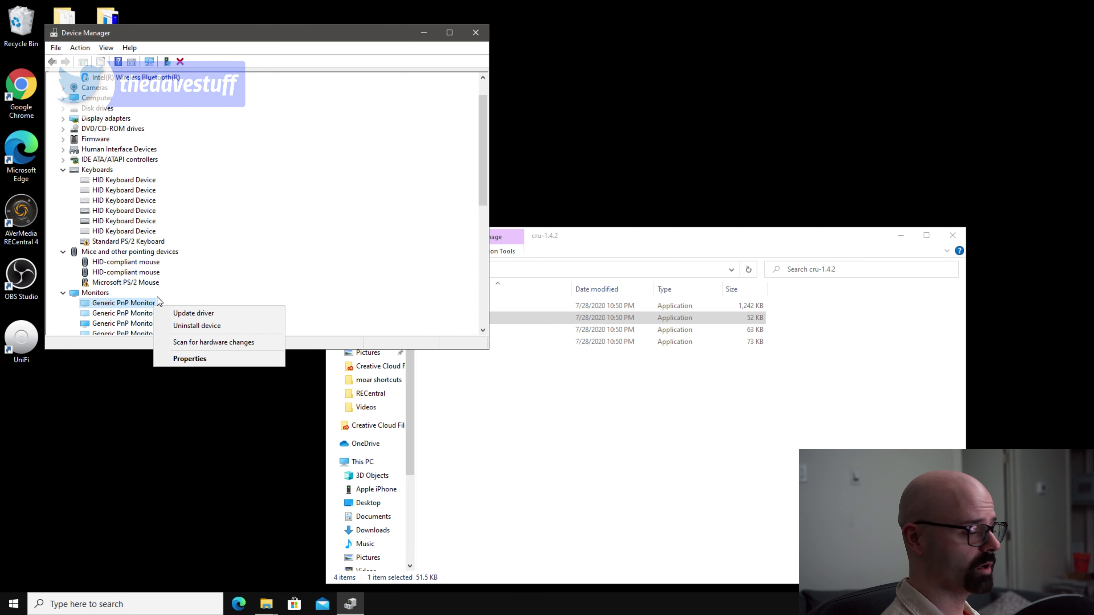
{"action": "left_click", "coordinate": [207, 324]}
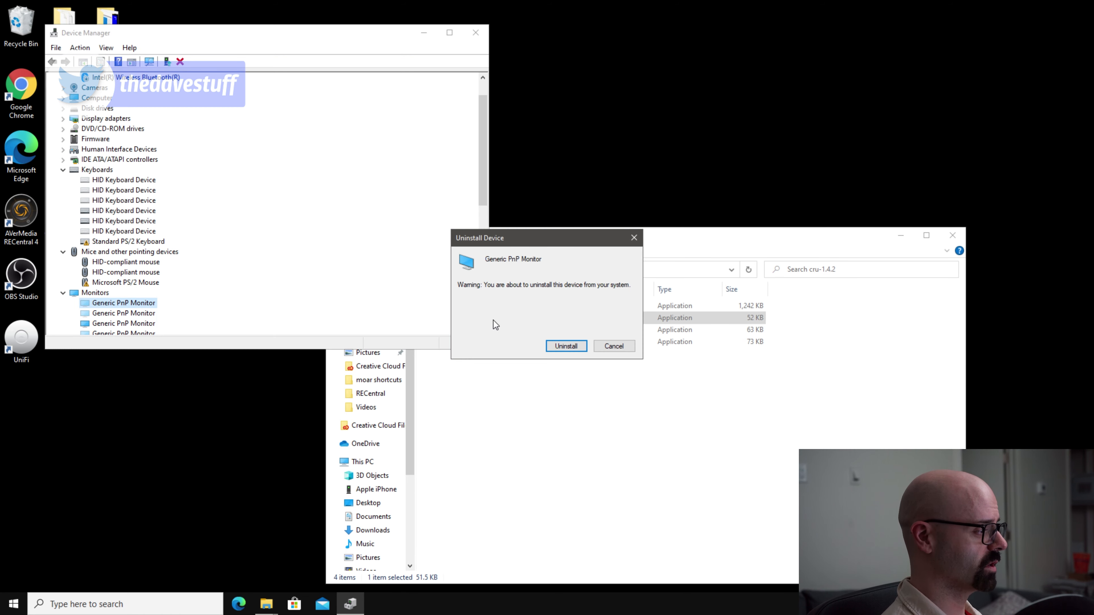
{"action": "left_click", "coordinate": [559, 347]}
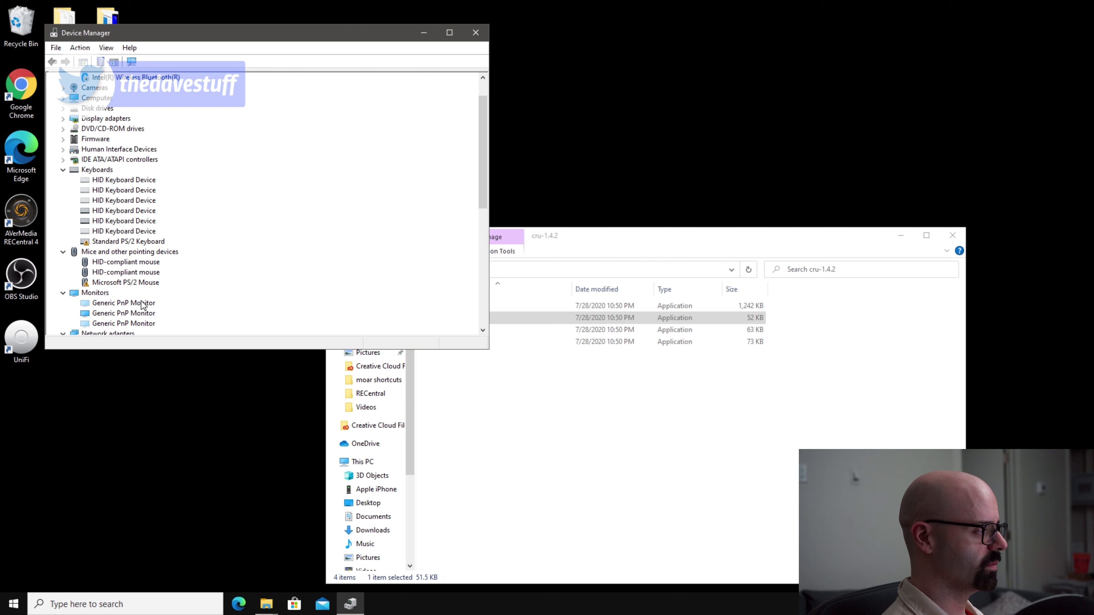
{"action": "right_click", "coordinate": [147, 304]}
{"action": "left_click", "coordinate": [187, 325]}
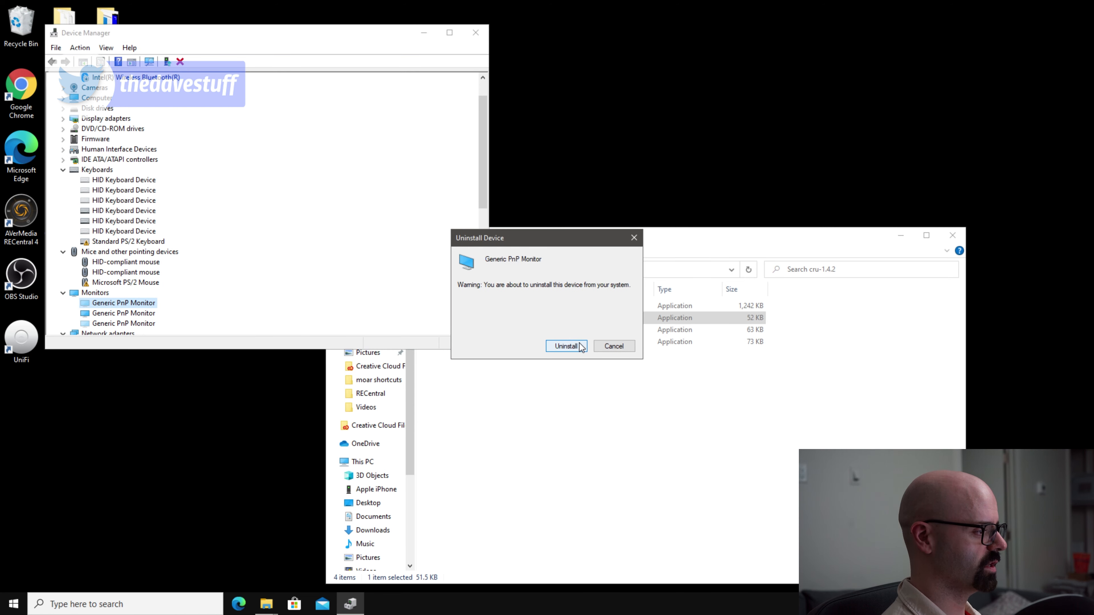
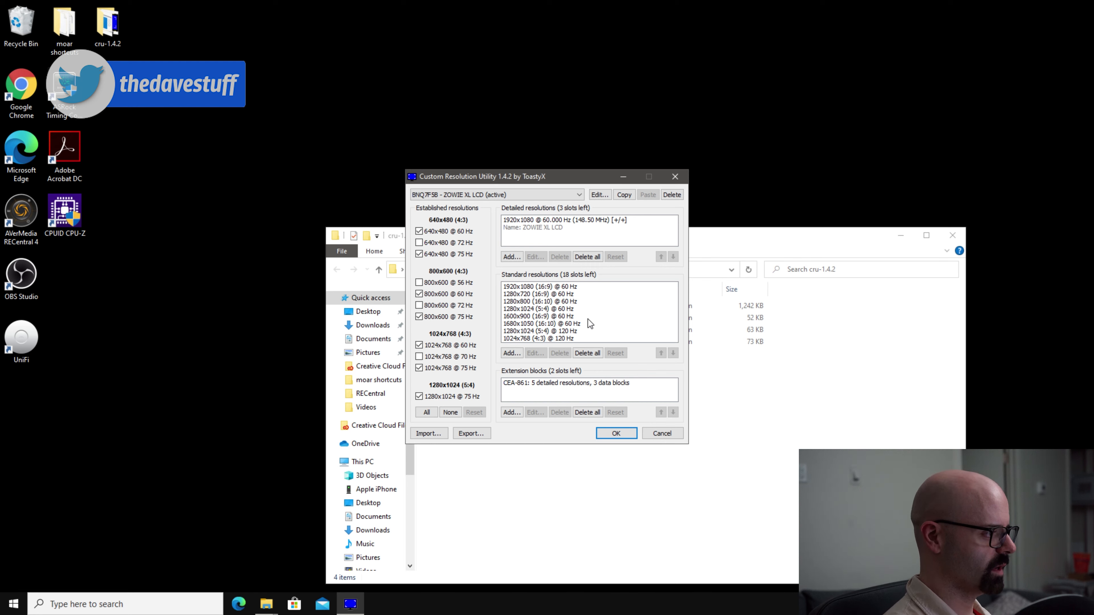
Step: Edit the ZOWIE XL LCD's 1920x1080 detailed resolution and set its timing to Automatic - LCD reduced
{"action": "left_click", "coordinate": [581, 220]}
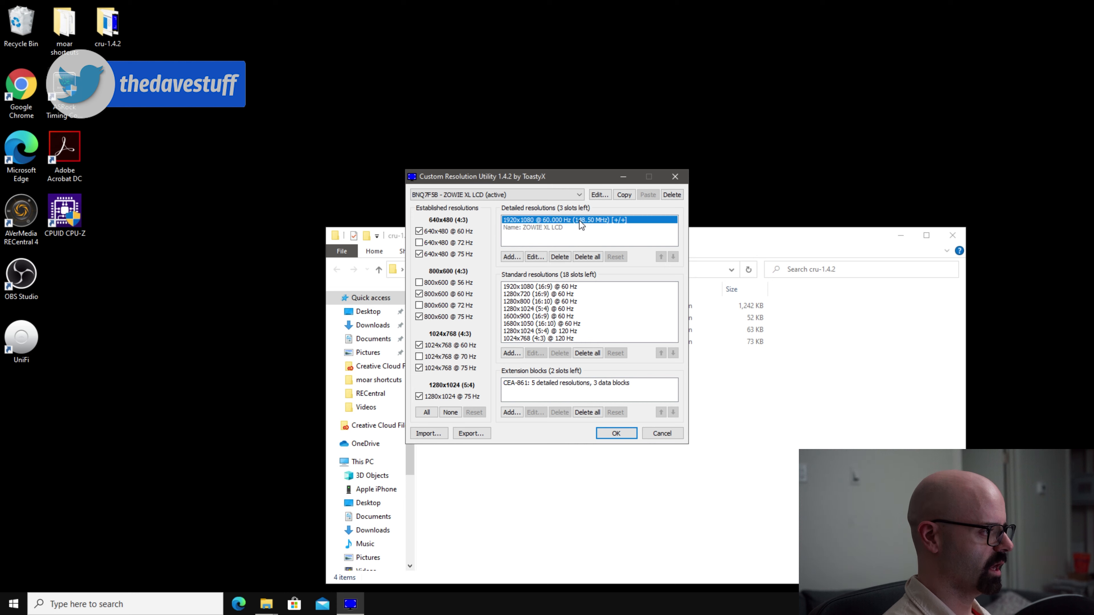
{"action": "left_click", "coordinate": [535, 256]}
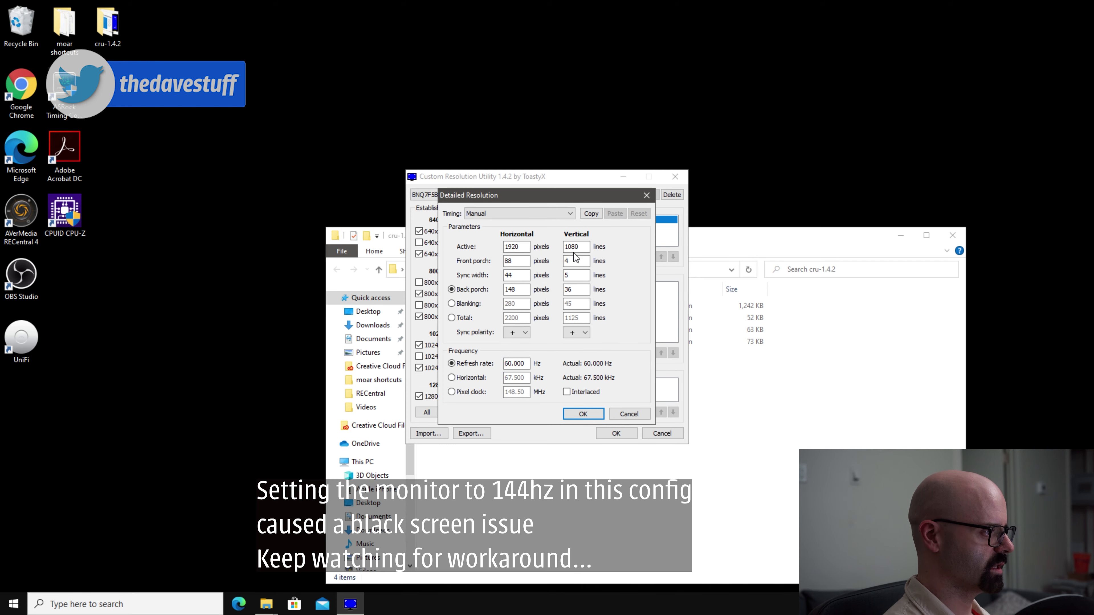
{"action": "left_click", "coordinate": [548, 216]}
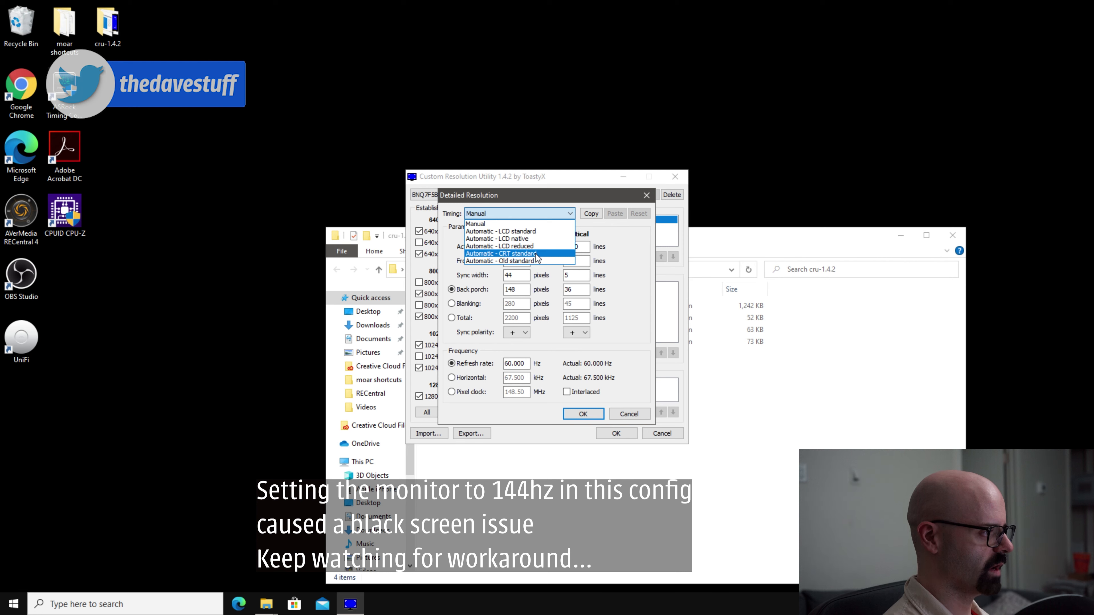
{"action": "left_click", "coordinate": [547, 247]}
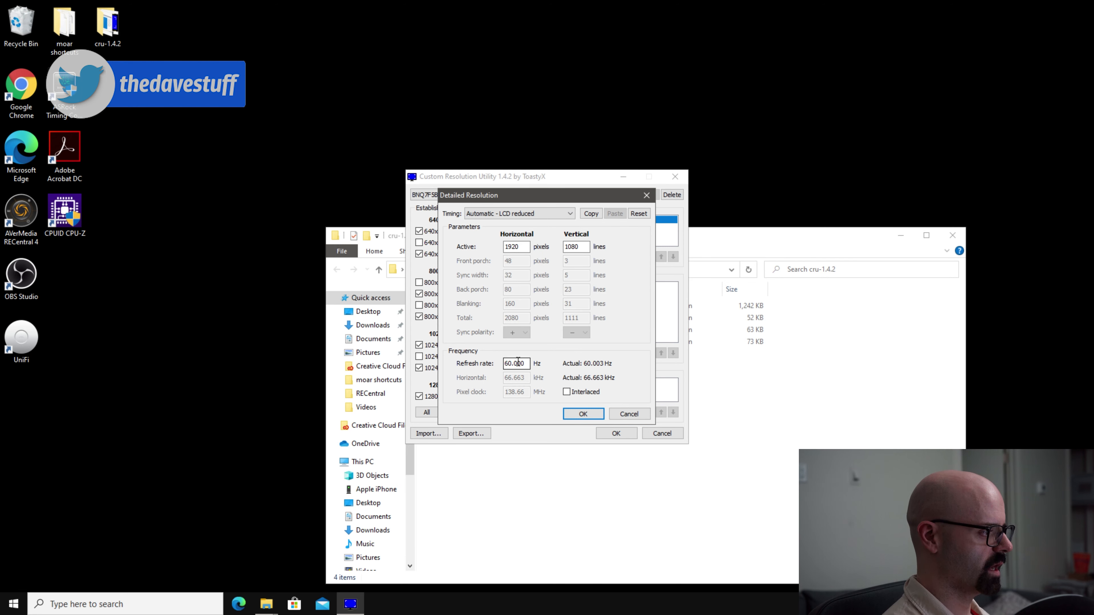
Step: Set the detailed resolution's refresh rate to 144 Hz, accept it and save the ZOWIE XL LCD's configuration
{"action": "left_click", "coordinate": [507, 362]}
{"action": "left_click_drag", "start_coordinate": [513, 363], "coordinate": [504, 363]}
{"action": "type", "text": "12"}
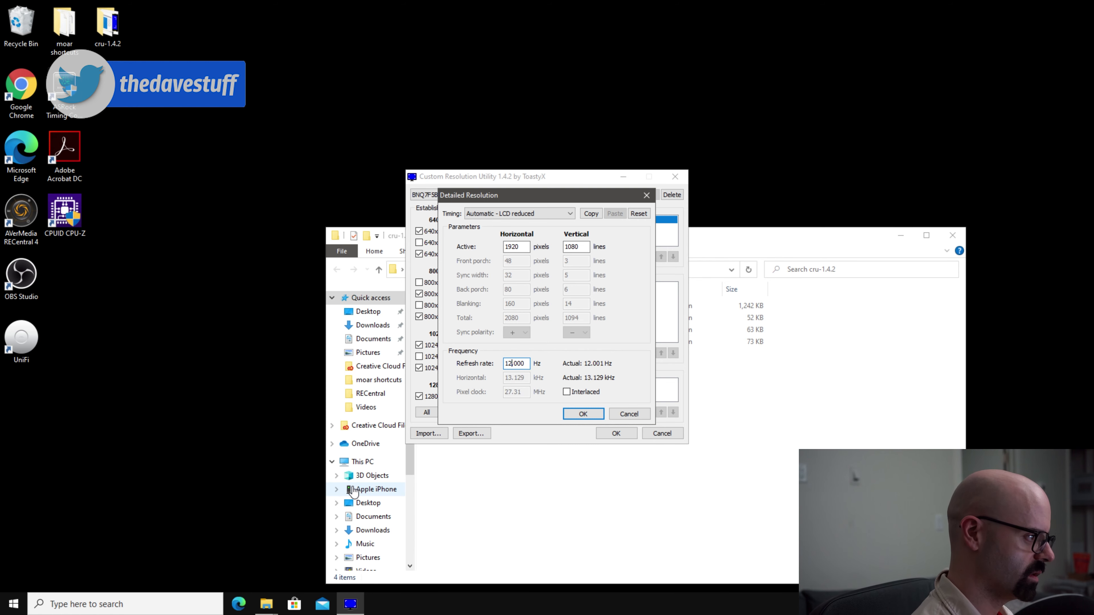
{"action": "key", "text": "BackSpace"}
{"action": "type", "text": "44"}
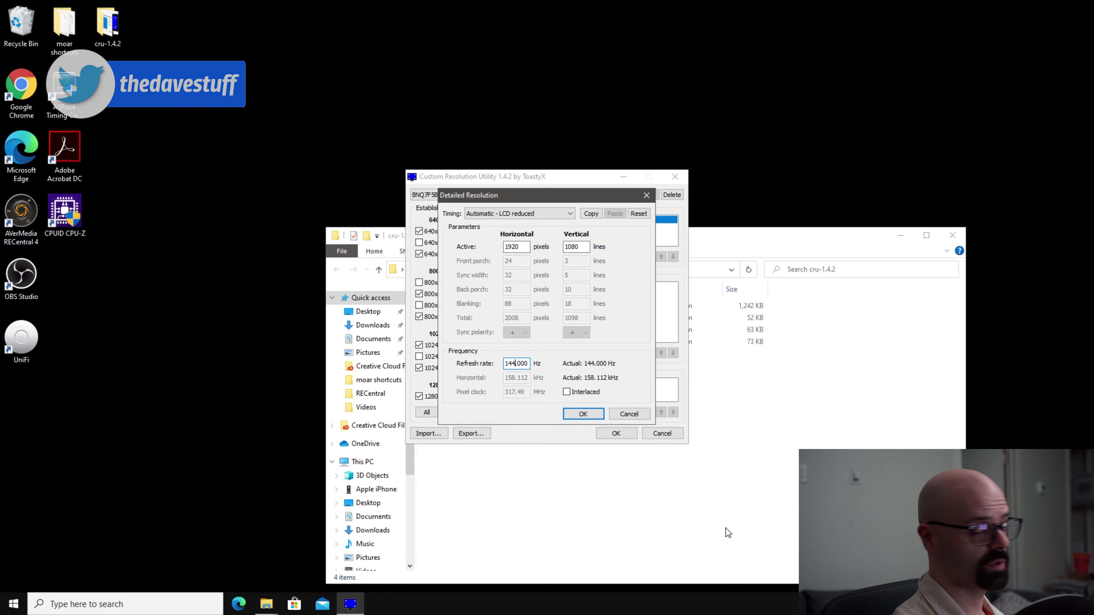
{"action": "left_click", "coordinate": [593, 416]}
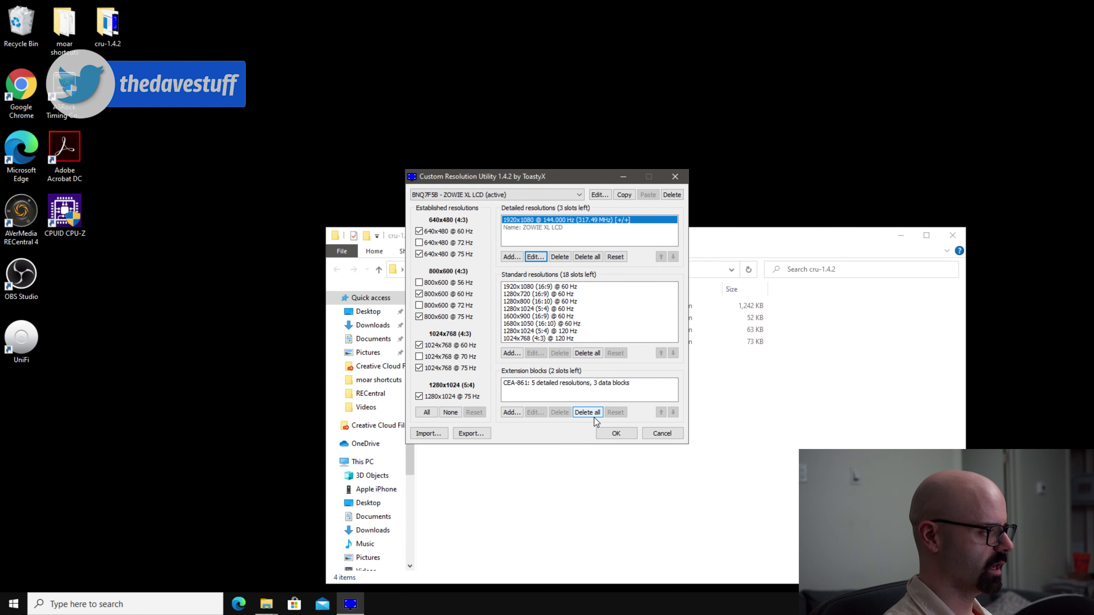
{"action": "left_click", "coordinate": [616, 437]}
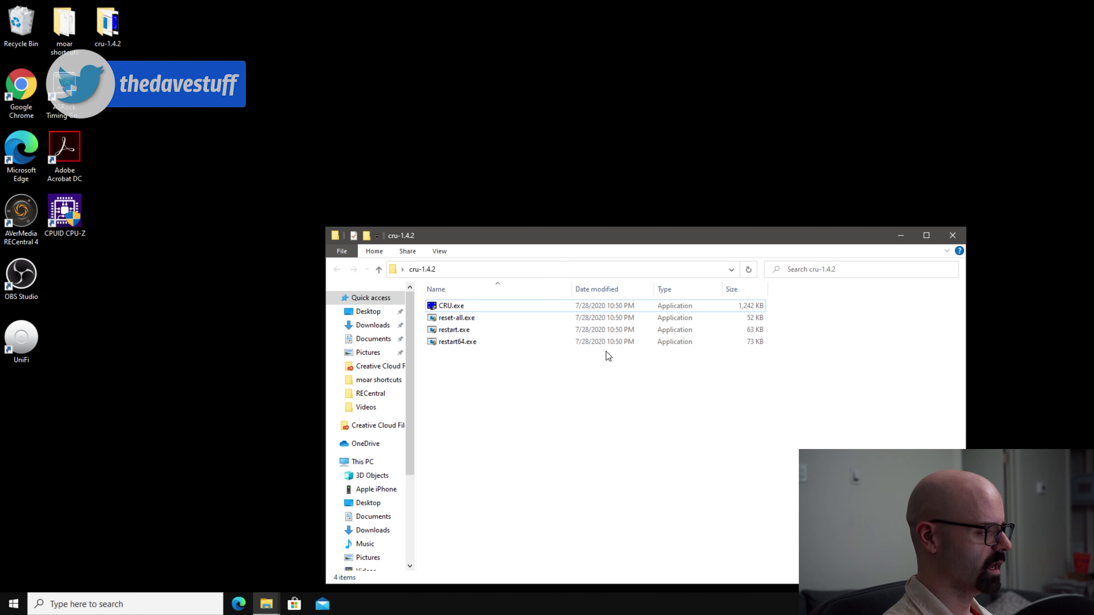
Step: Open the Windows display settings and look through the scaling, resolution and multiple-display options for a refresh rate setting
{"action": "right_click", "coordinate": [13, 604]}
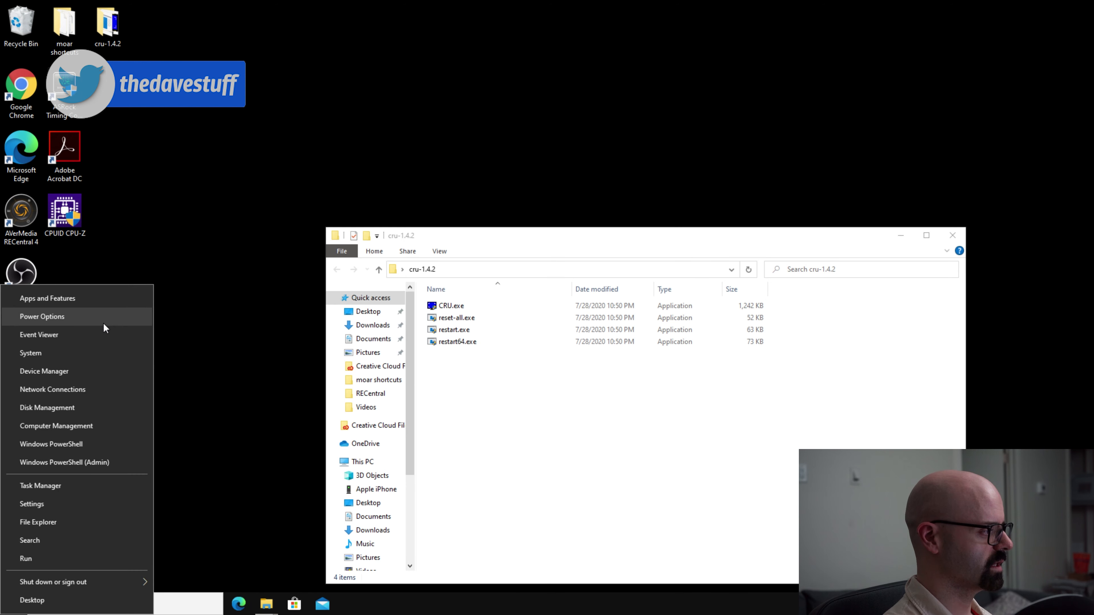
{"action": "left_click", "coordinate": [190, 249]}
{"action": "right_click", "coordinate": [196, 221]}
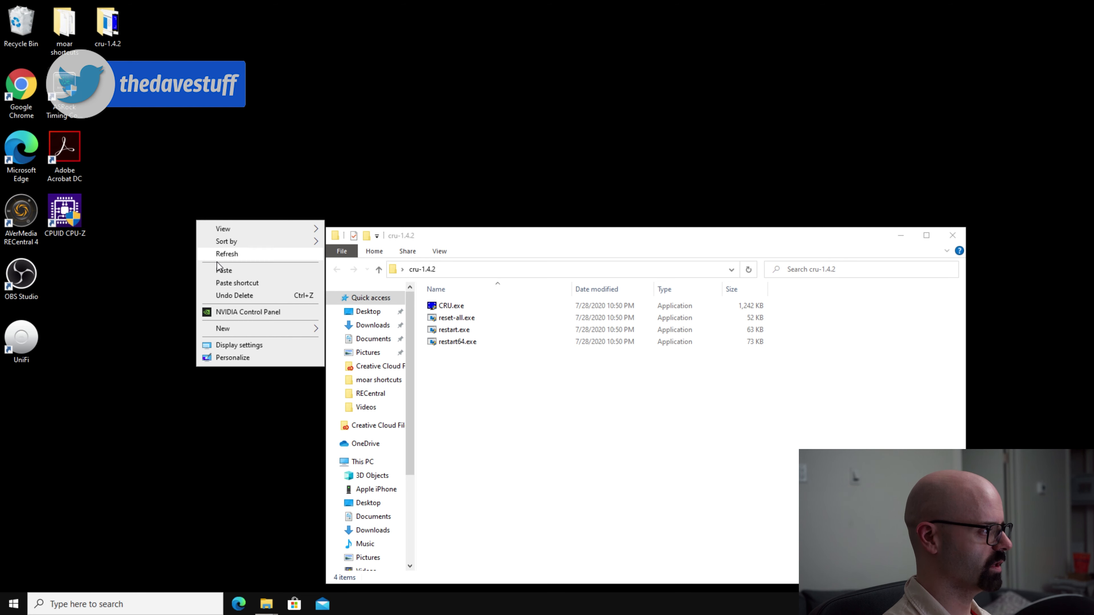
{"action": "left_click", "coordinate": [242, 344]}
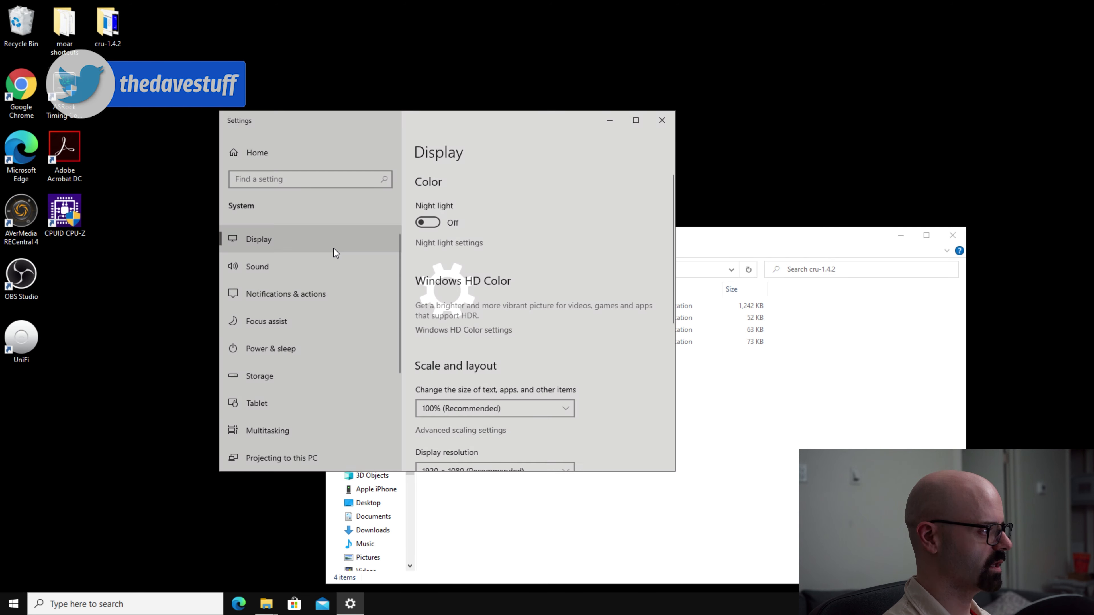
{"action": "scroll", "coordinate": [495, 345], "scroll_direction": "down", "scroll_amount": 5}
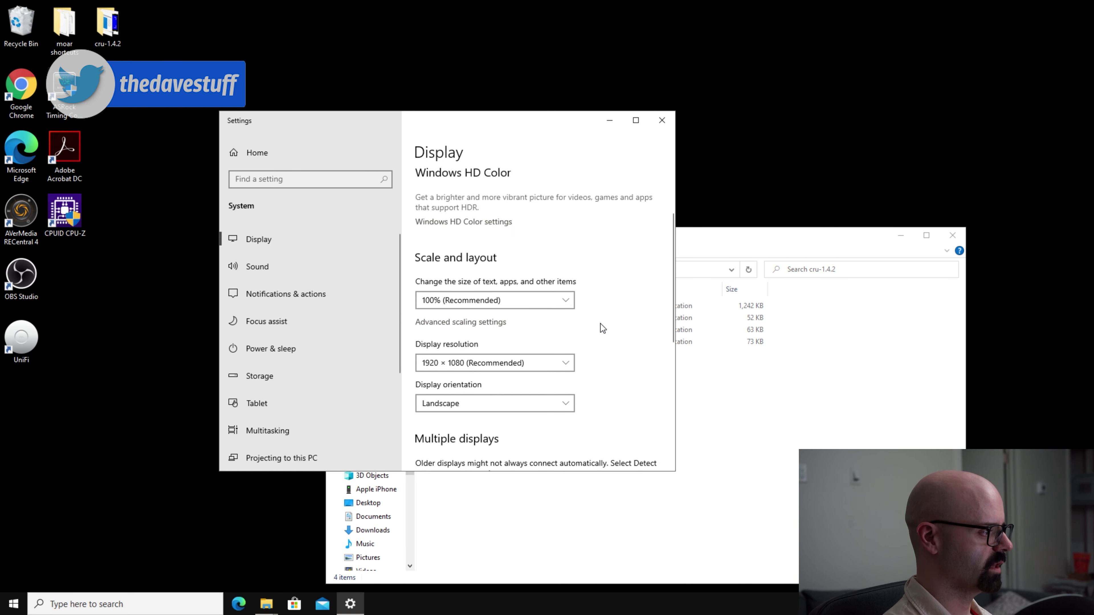
{"action": "left_click", "coordinate": [560, 310]}
{"action": "left_click", "coordinate": [521, 179]}
{"action": "scroll", "coordinate": [537, 367], "scroll_direction": "down", "scroll_amount": 4}
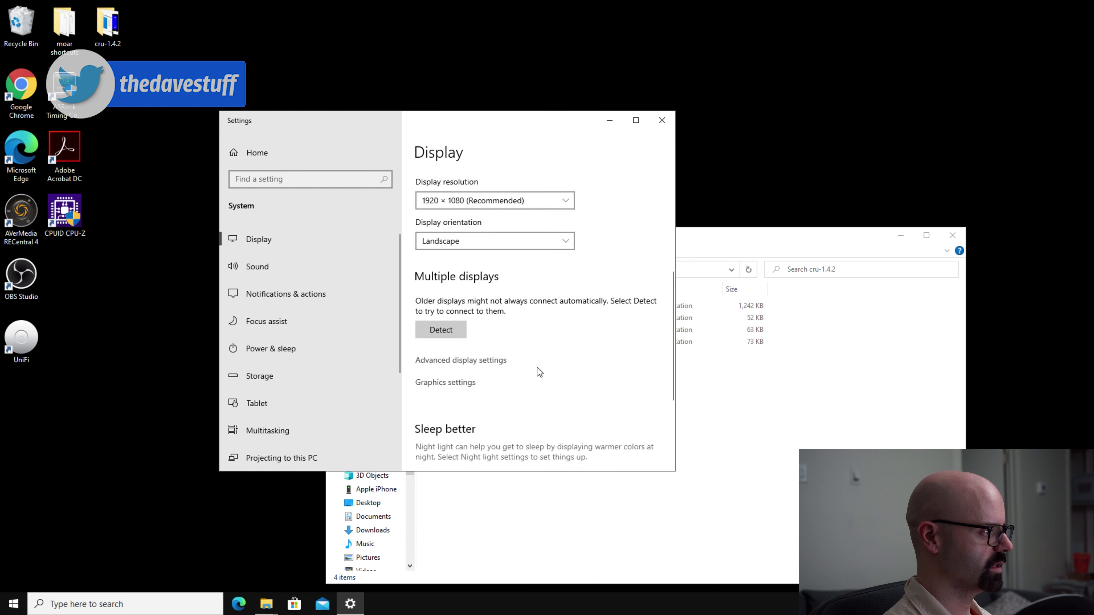
{"action": "scroll", "coordinate": [492, 333], "scroll_direction": "down", "scroll_amount": 3}
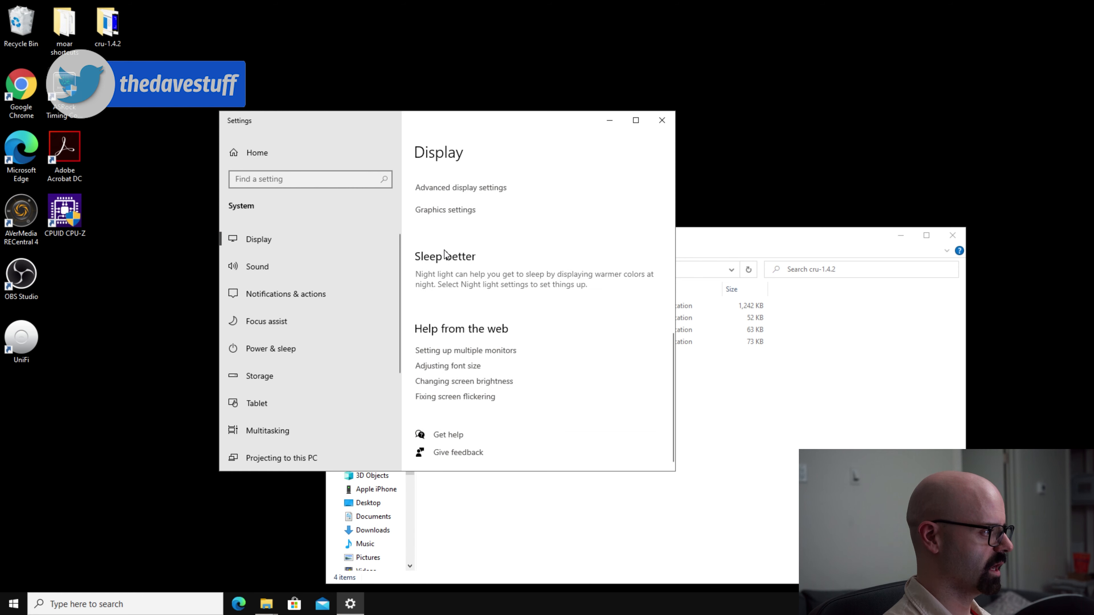
Step: Examine the graphics settings and the ZOWIE XL LCD's advanced display settings for the active refresh rate
{"action": "left_click", "coordinate": [466, 210]}
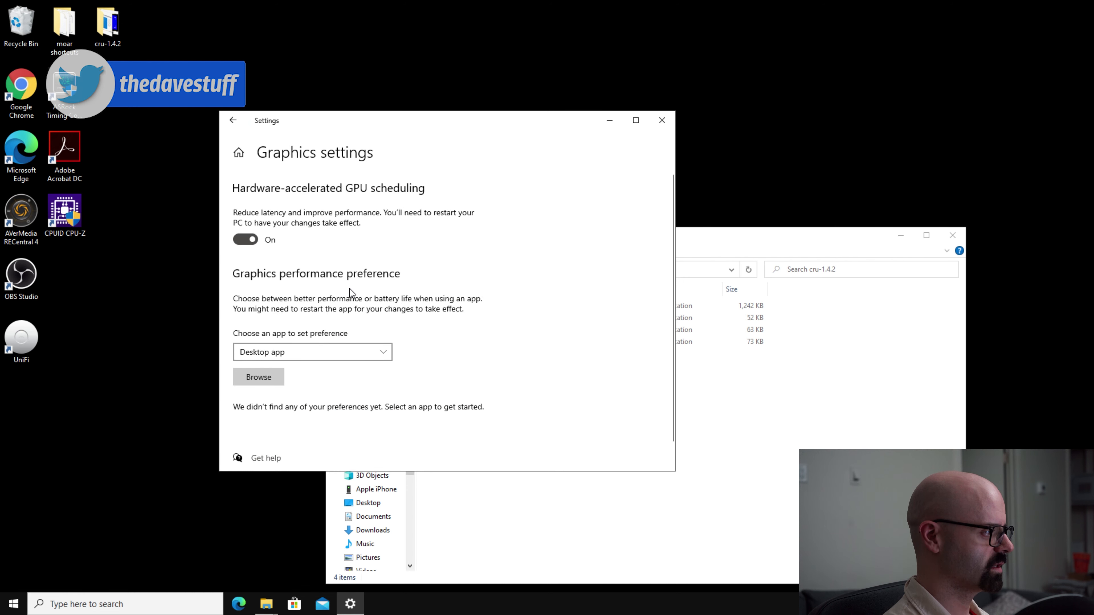
{"action": "key", "text": "alt+Left"}
{"action": "scroll", "coordinate": [428, 289], "scroll_direction": "down", "scroll_amount": 8}
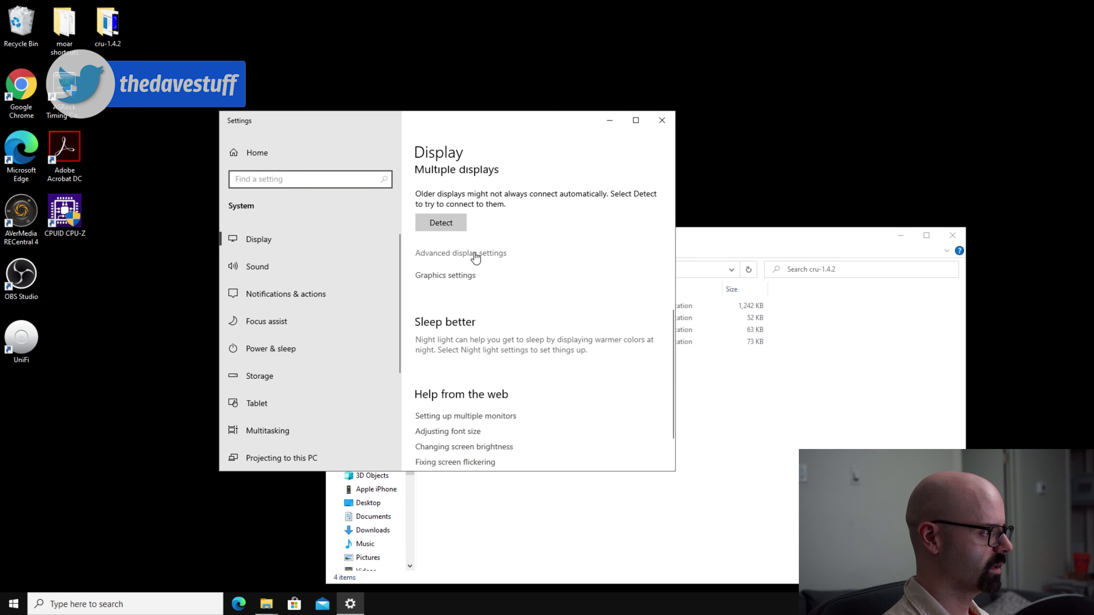
{"action": "left_click", "coordinate": [475, 253]}
{"action": "scroll", "coordinate": [401, 349], "scroll_direction": "down", "scroll_amount": 3}
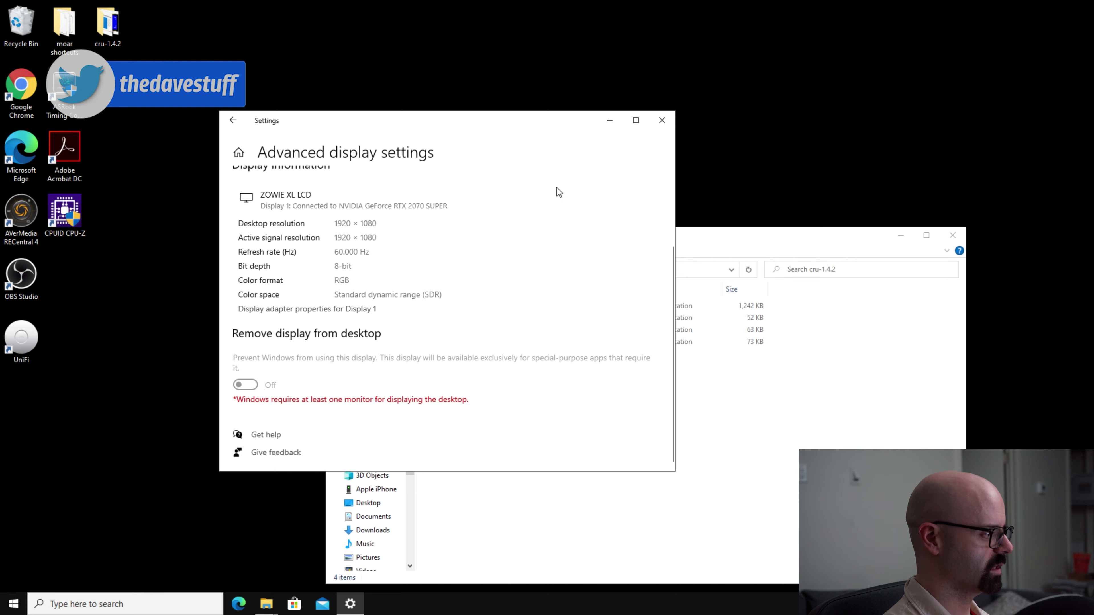
{"action": "scroll", "coordinate": [569, 249], "scroll_direction": "up", "scroll_amount": 1}
{"action": "scroll", "coordinate": [569, 253], "scroll_direction": "up", "scroll_amount": 3}
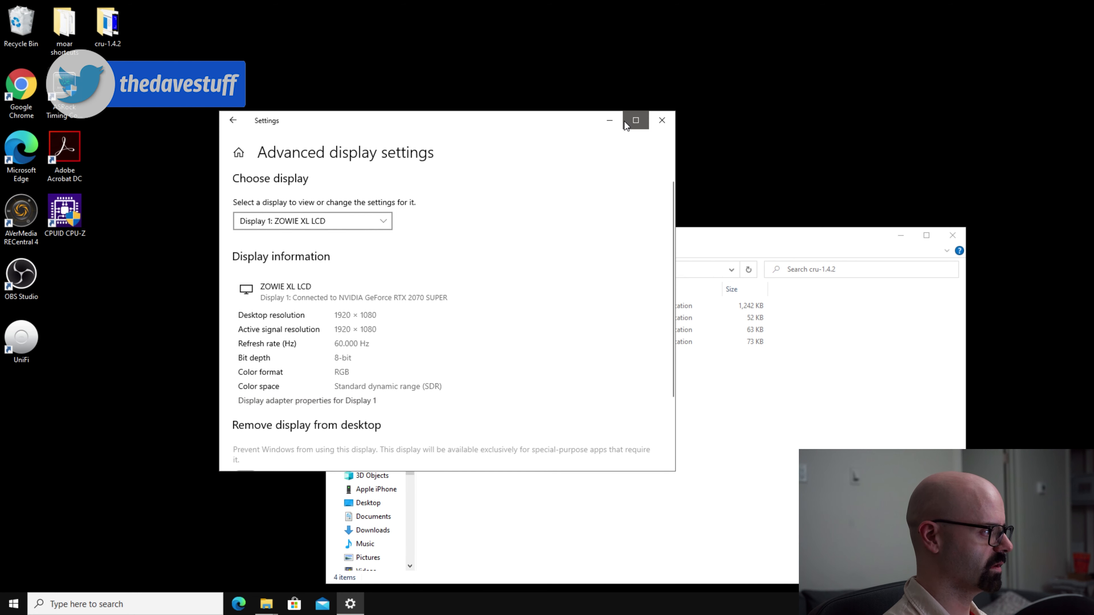
{"action": "key", "text": "alt+Left"}
{"action": "scroll", "coordinate": [520, 263], "scroll_direction": "down", "scroll_amount": 5}
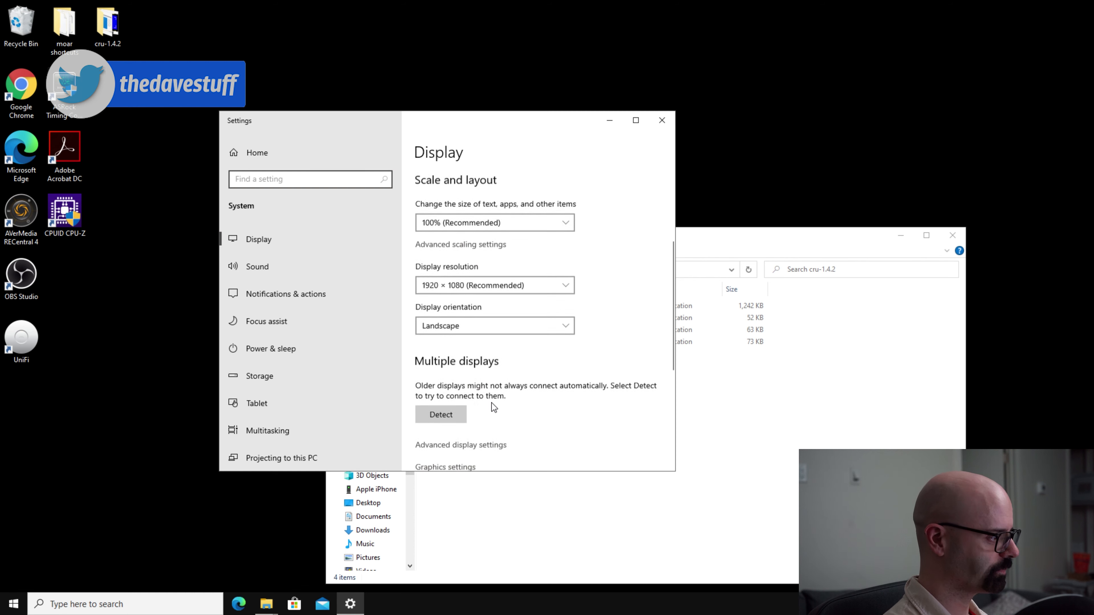
{"action": "left_click", "coordinate": [444, 437]}
{"action": "scroll", "coordinate": [406, 337], "scroll_direction": "down", "scroll_amount": 1}
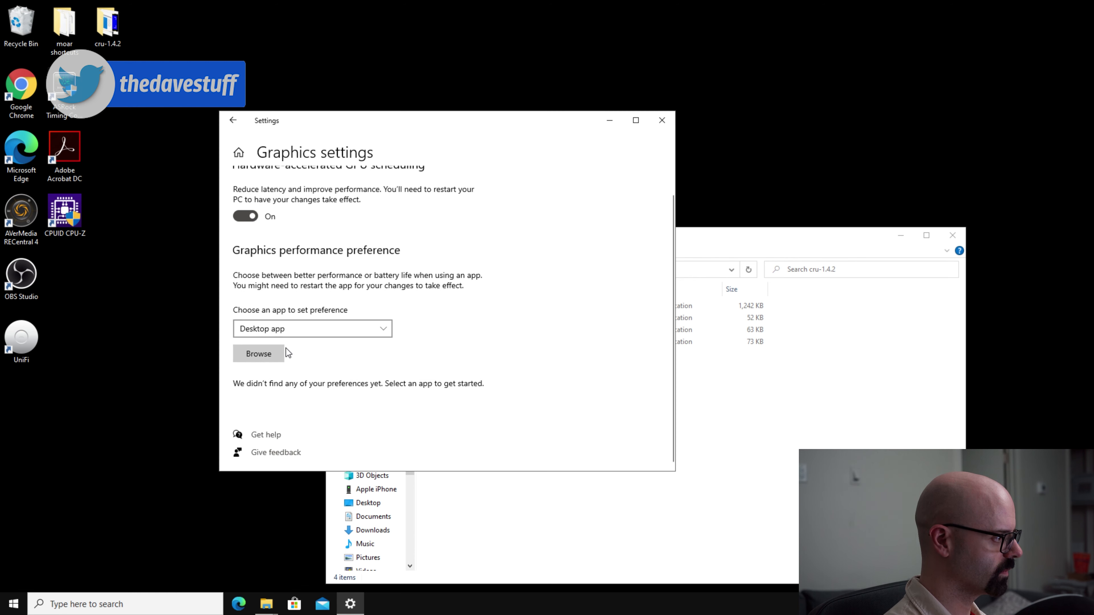
{"action": "key", "text": "alt+Left"}
{"action": "scroll", "coordinate": [495, 420], "scroll_direction": "down", "scroll_amount": 3}
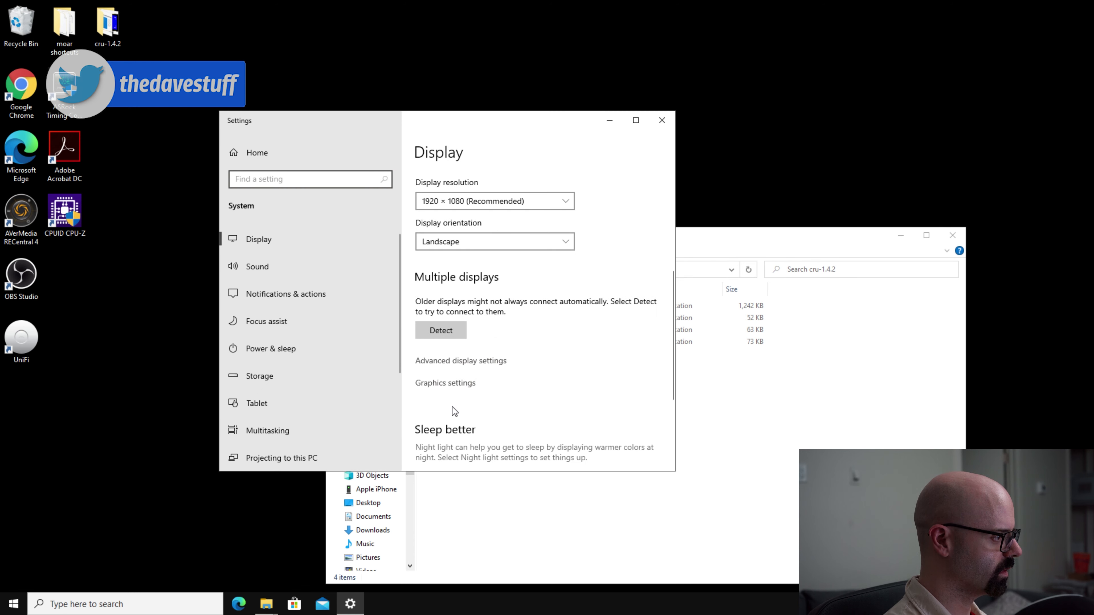
Step: Open the display adapter properties for Display 1 from the advanced display settings and list all valid modes
{"action": "left_click", "coordinate": [462, 362]}
{"action": "scroll", "coordinate": [314, 377], "scroll_direction": "down", "scroll_amount": 2}
{"action": "scroll", "coordinate": [307, 349], "scroll_direction": "up", "scroll_amount": 2}
{"action": "left_click", "coordinate": [307, 222]}
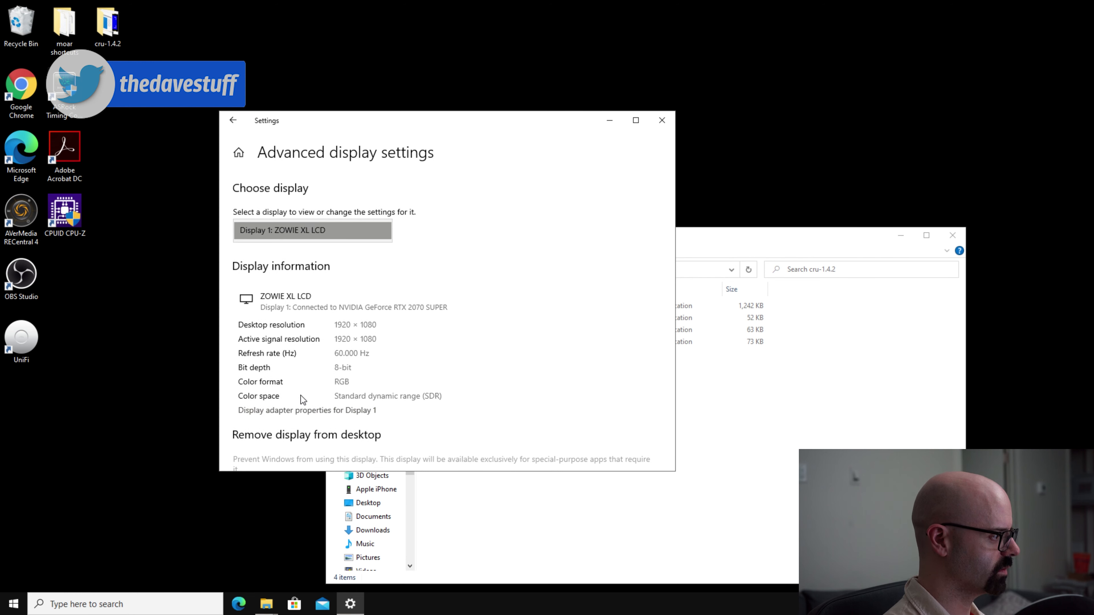
{"action": "left_click", "coordinate": [354, 410]}
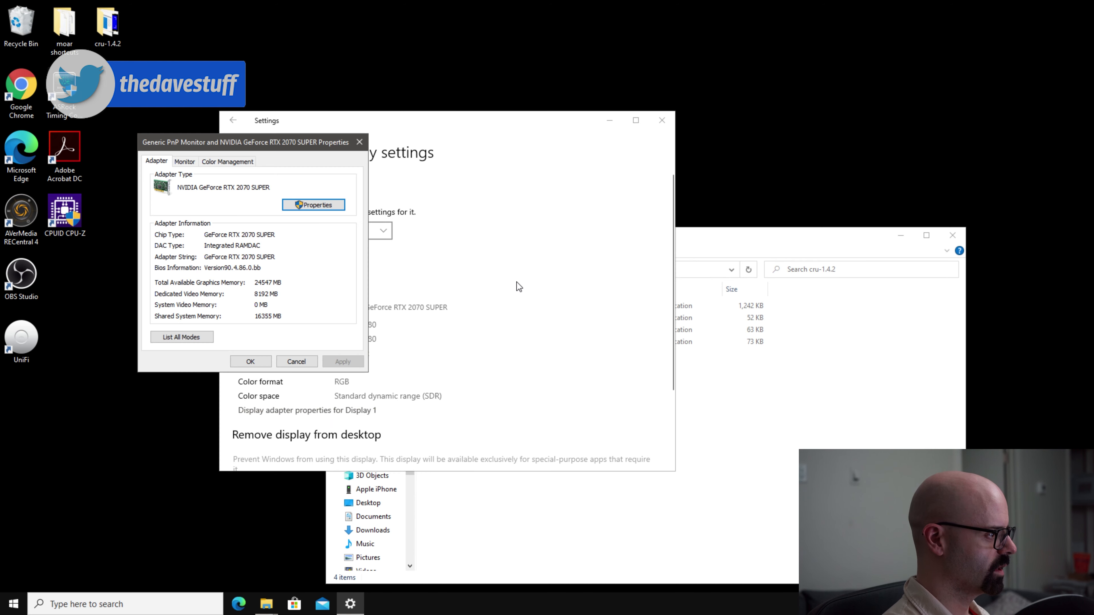
{"action": "left_click", "coordinate": [189, 336]}
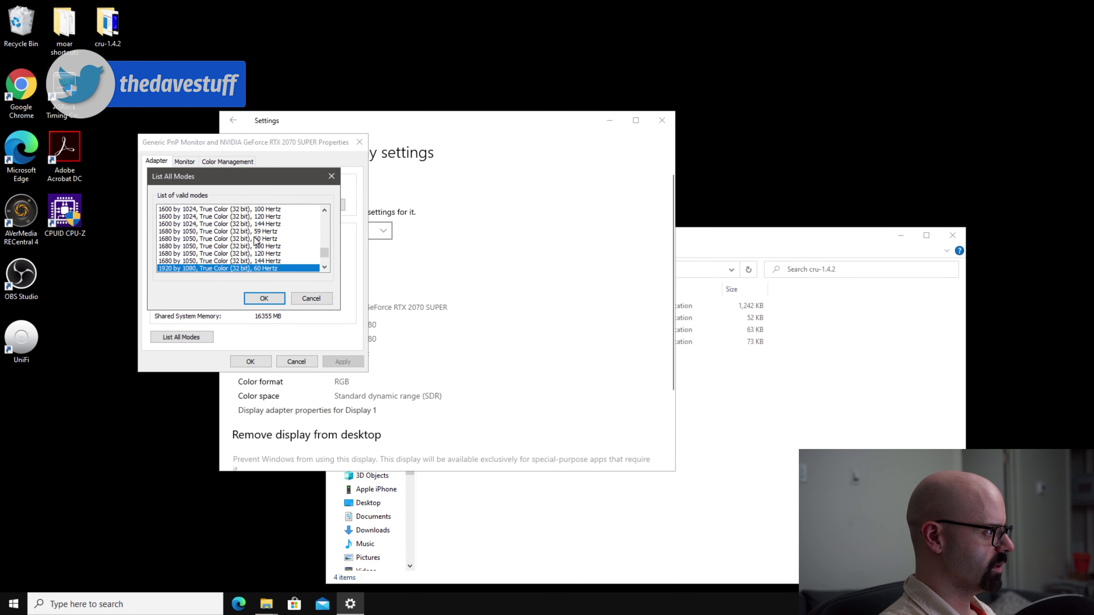
Step: Apply the 1920 by 1080, True Color (32 bit), 144 Hertz mode to Display 1 and accept the adapter properties
{"action": "scroll", "coordinate": [248, 261], "scroll_direction": "down", "scroll_amount": 3}
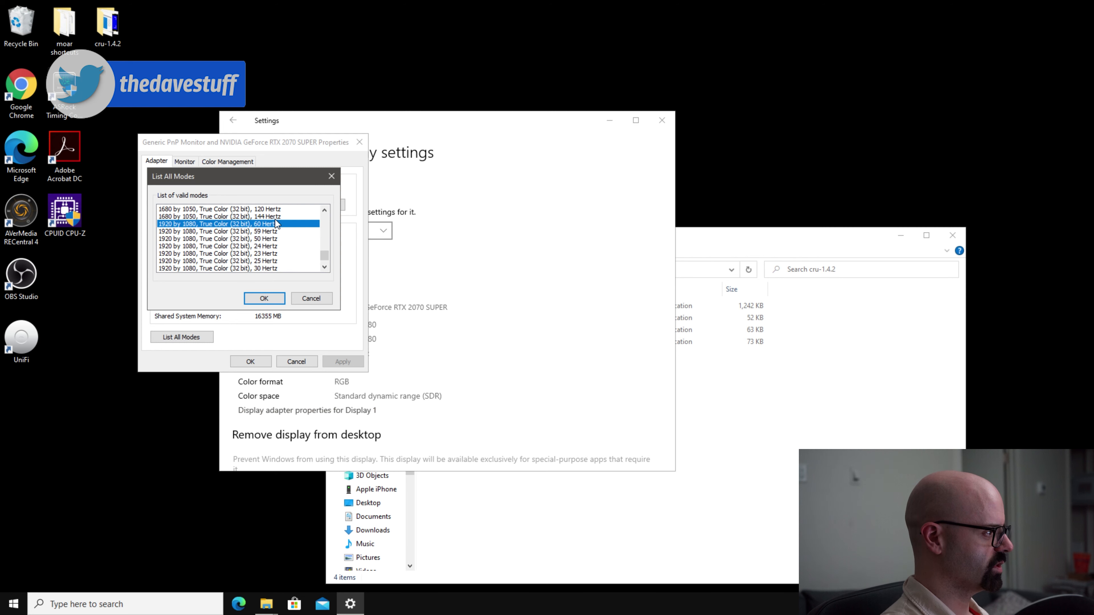
{"action": "scroll", "coordinate": [260, 270], "scroll_direction": "down", "scroll_amount": 1}
{"action": "left_click", "coordinate": [259, 270]}
{"action": "left_click", "coordinate": [263, 298]}
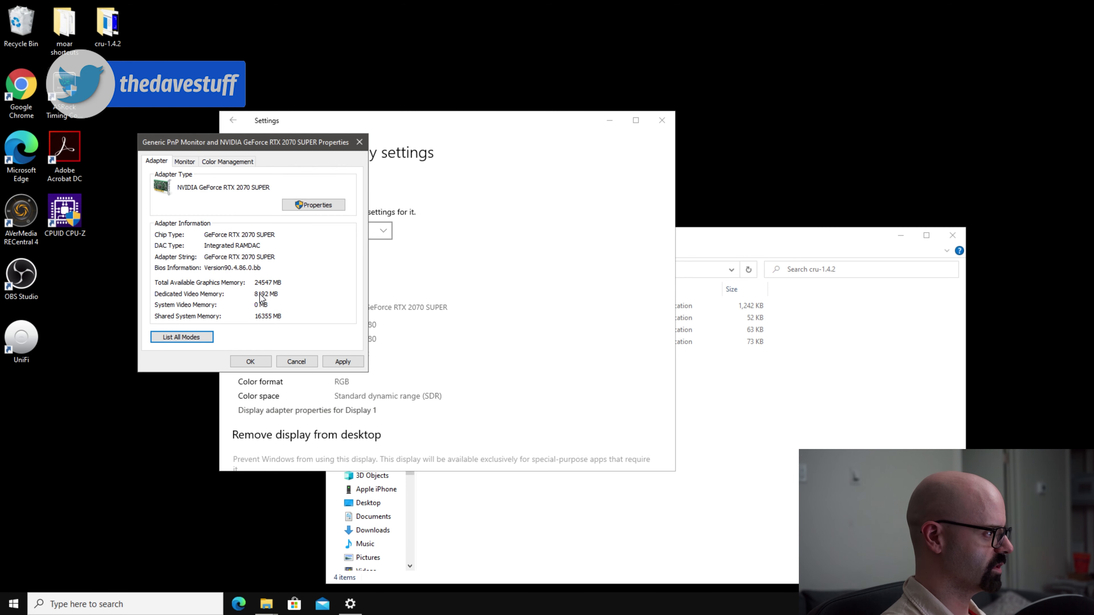
{"action": "left_click", "coordinate": [338, 358]}
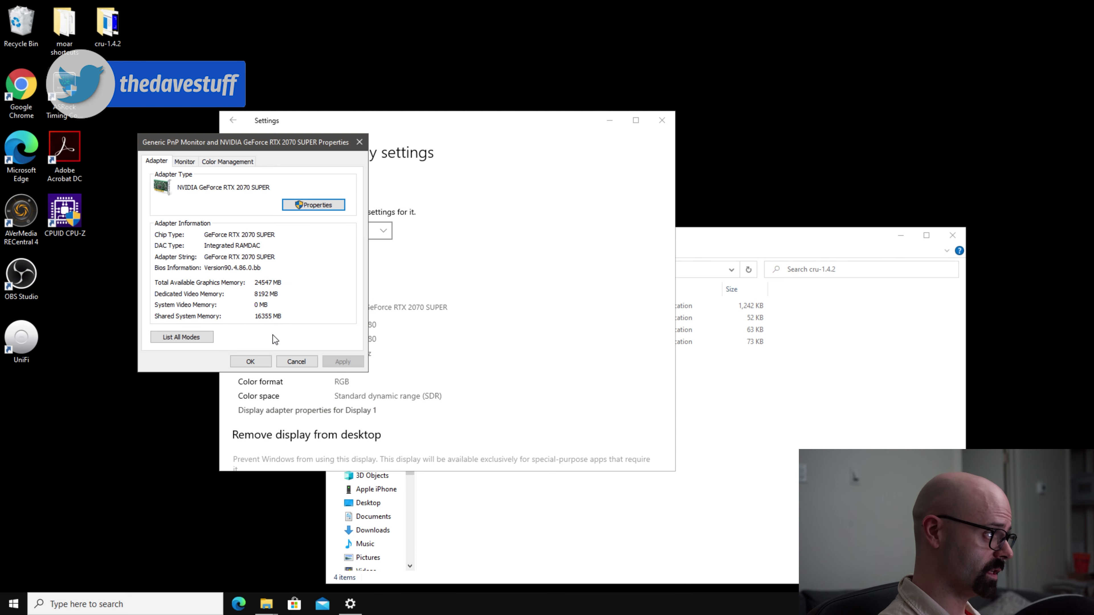
{"action": "left_click", "coordinate": [257, 361]}
Step: Check the display information for the ZOWIE XL LCD and close the Settings and cru-1.4.2 folder windows
{"action": "left_click", "coordinate": [362, 230]}
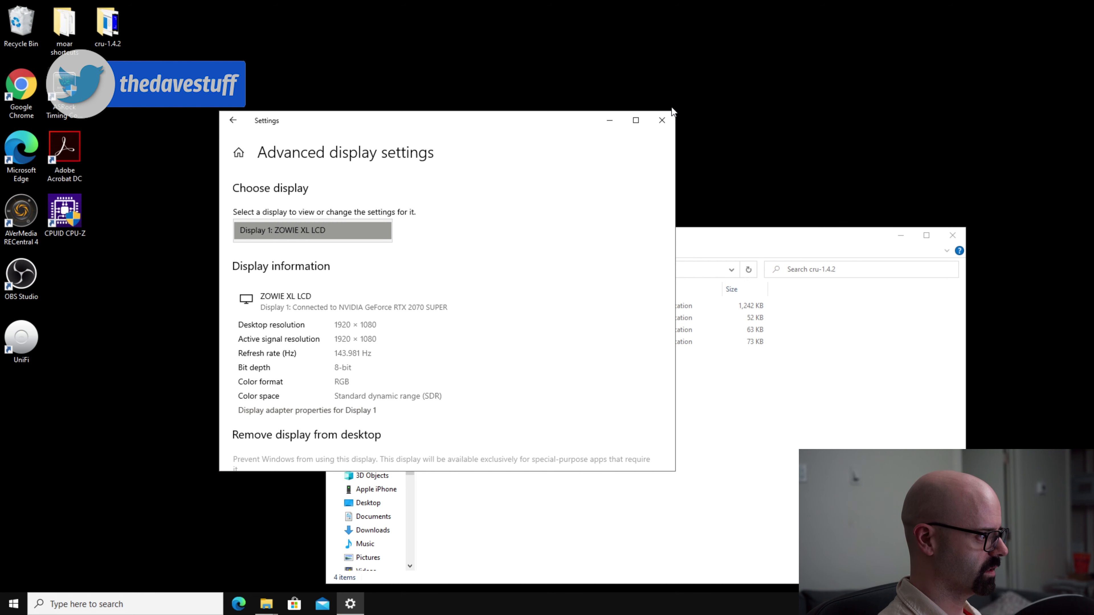
{"action": "left_click", "coordinate": [662, 119]}
{"action": "right_click", "coordinate": [405, 101]}
{"action": "left_click", "coordinate": [357, 124]}
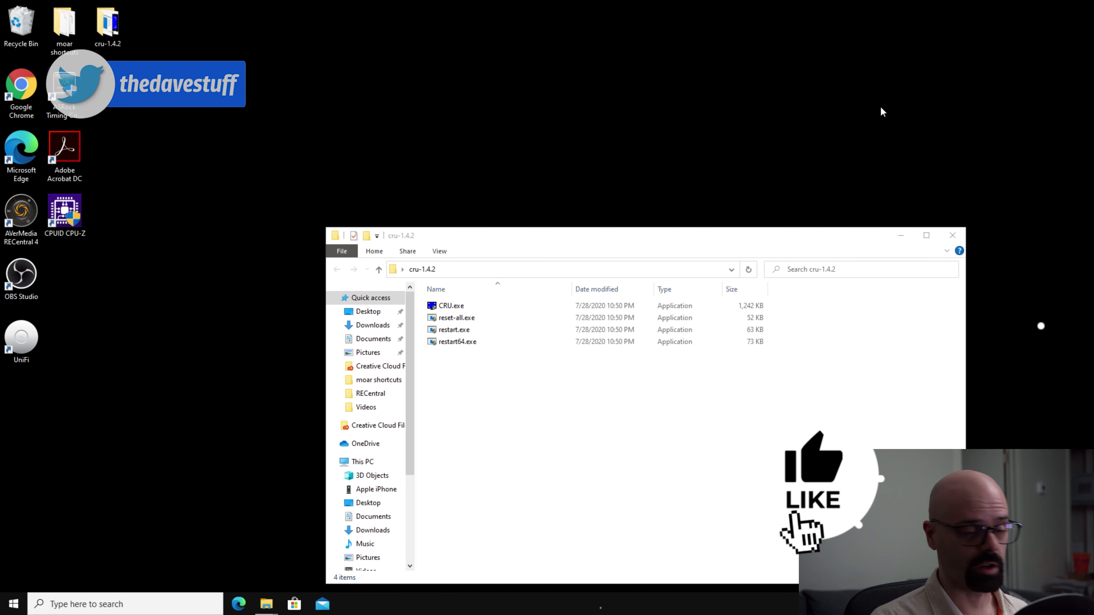
{"action": "left_click", "coordinate": [957, 234]}
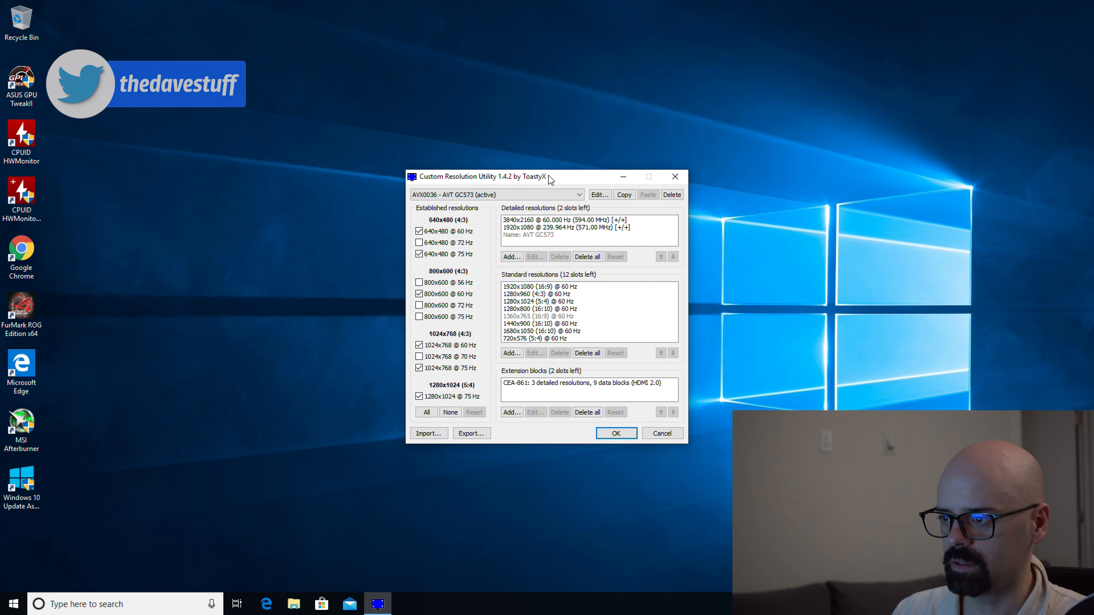
Step: Compare the active and inactive AVT GC573 entries in Custom Resolution Utility and close it without saving
{"action": "left_click", "coordinate": [561, 193]}
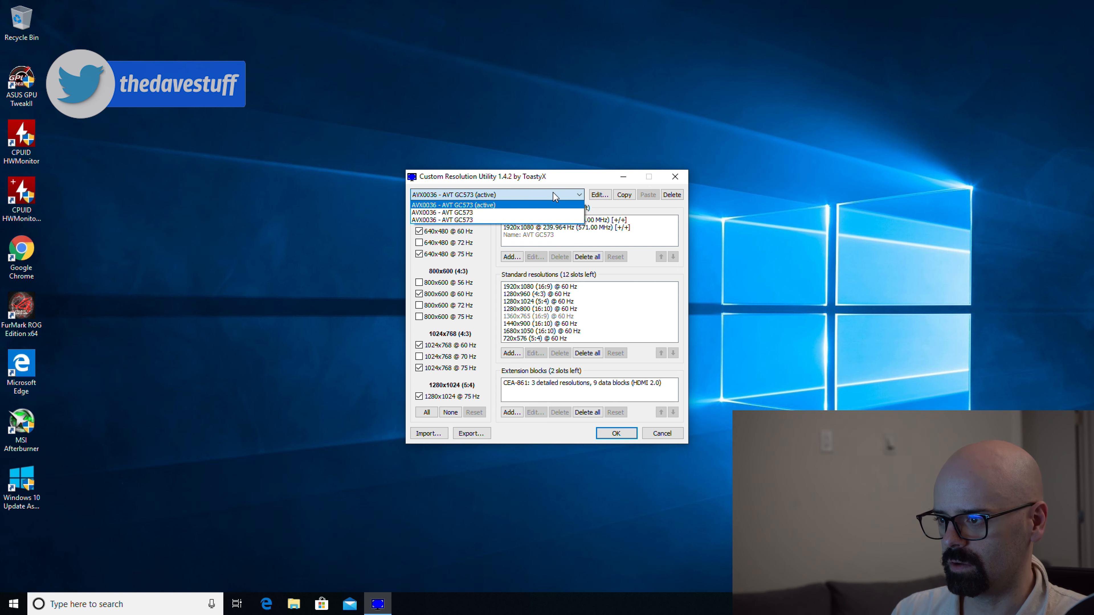
{"action": "left_click", "coordinate": [545, 221]}
{"action": "left_click", "coordinate": [541, 194]}
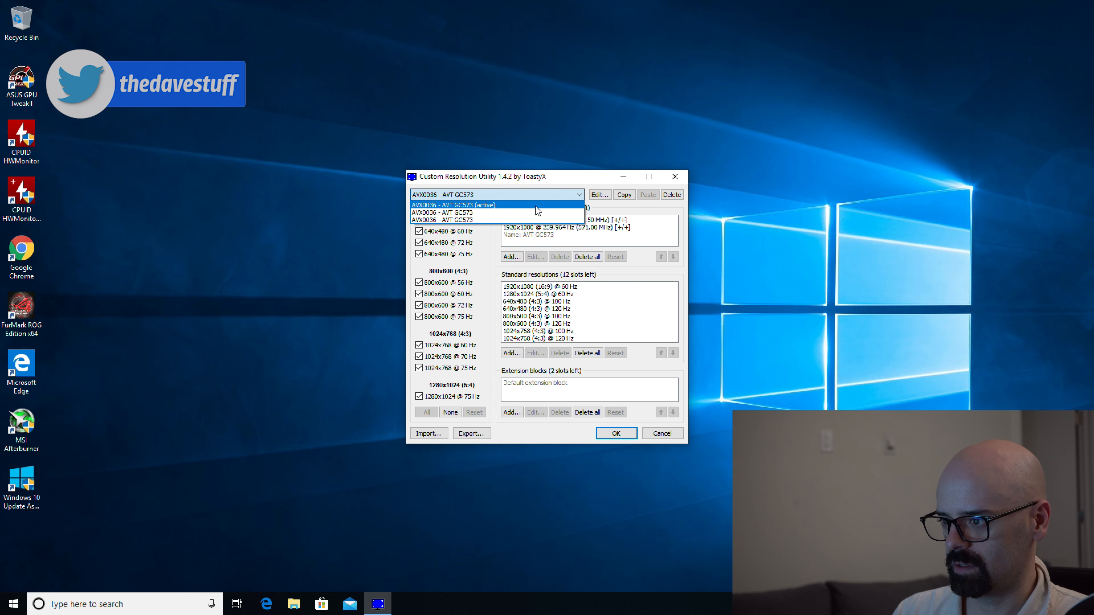
{"action": "left_click", "coordinate": [535, 206]}
{"action": "left_click", "coordinate": [538, 195]}
{"action": "left_click", "coordinate": [536, 206]}
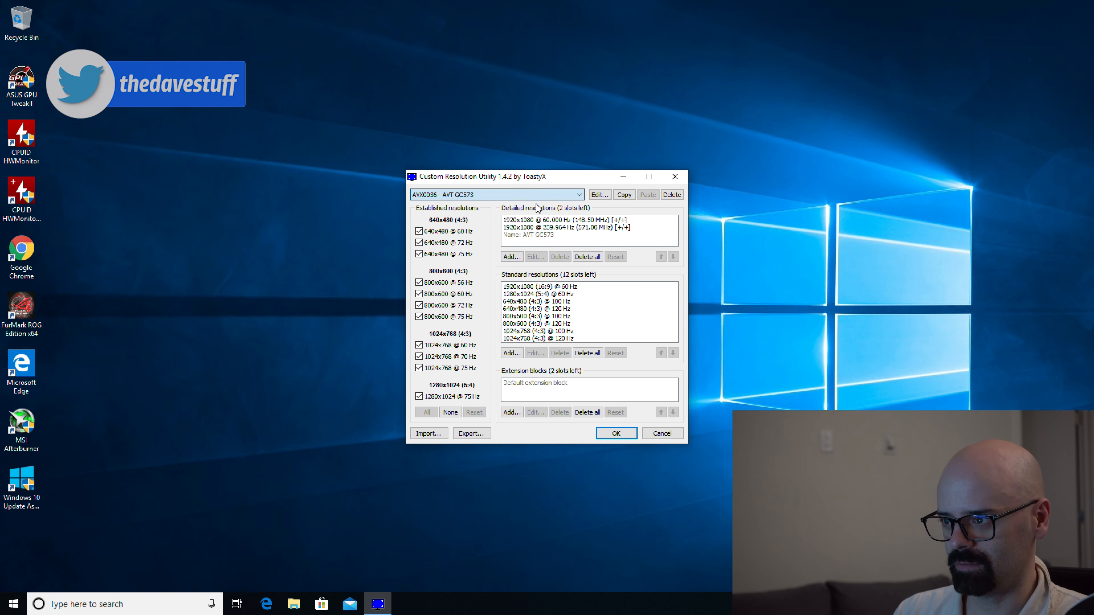
{"action": "left_click", "coordinate": [535, 197]}
{"action": "left_click", "coordinate": [536, 198]}
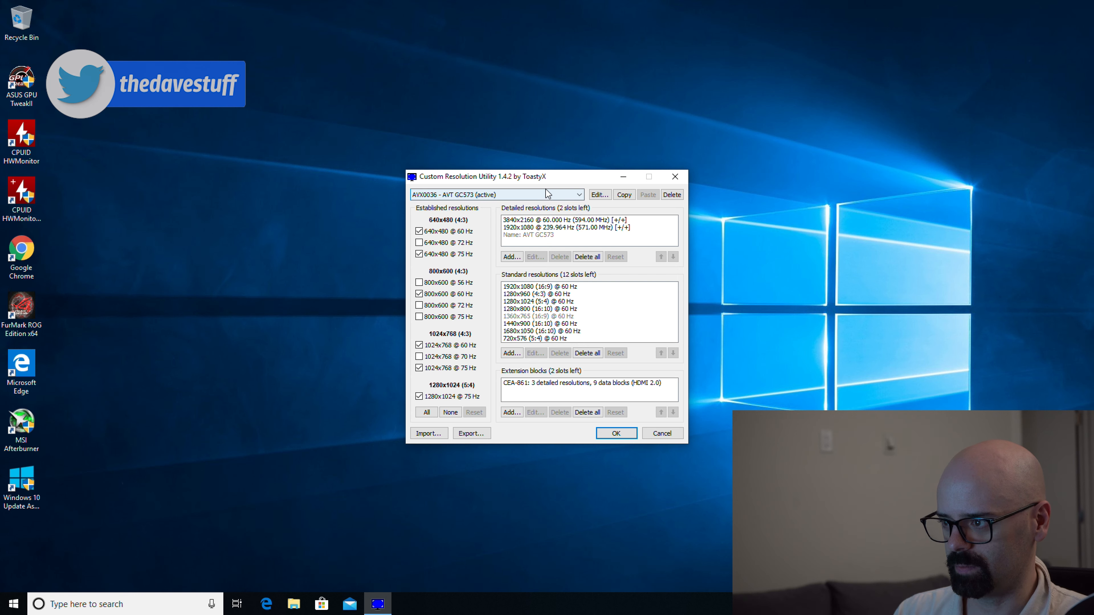
{"action": "left_click", "coordinate": [584, 220]}
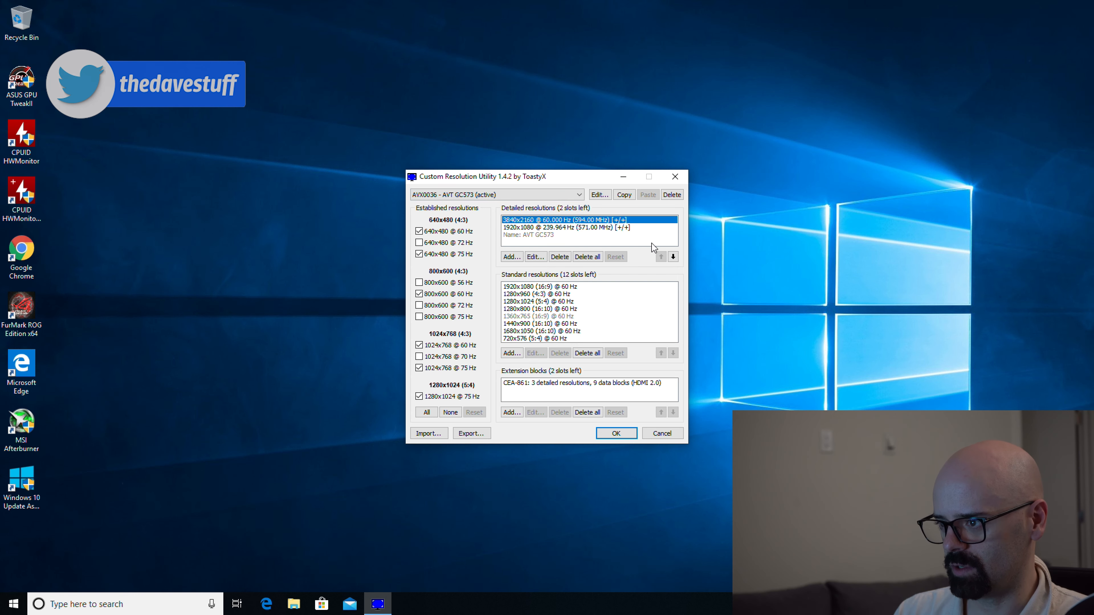
{"action": "left_click", "coordinate": [674, 435]}
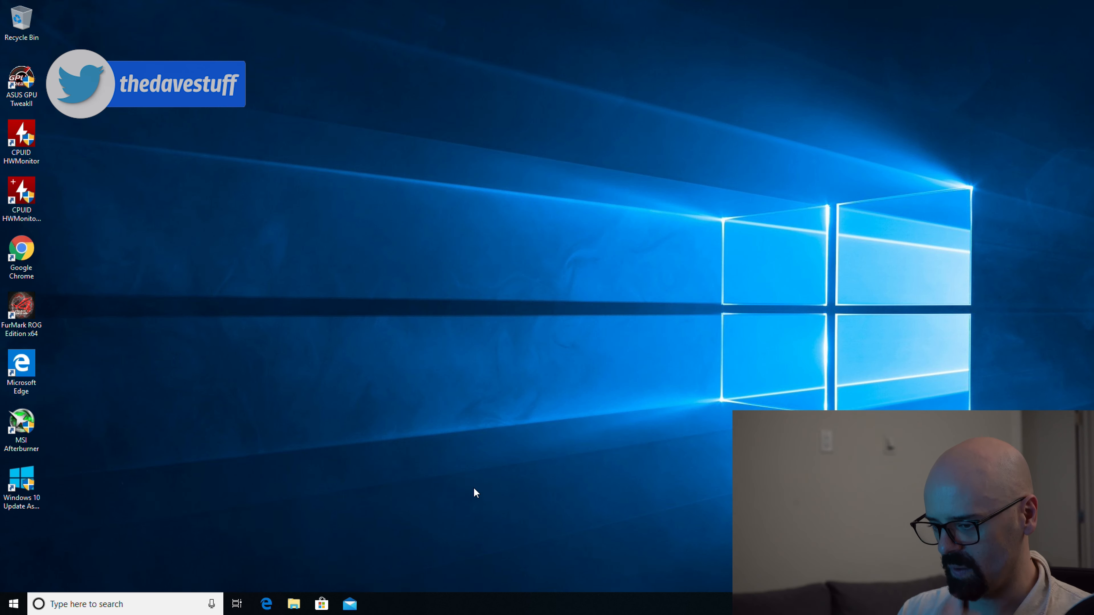
Step: Run reset-all from the cru-1.4.2 folder in Downloads and allow it to make changes to the device
{"action": "left_click", "coordinate": [294, 604]}
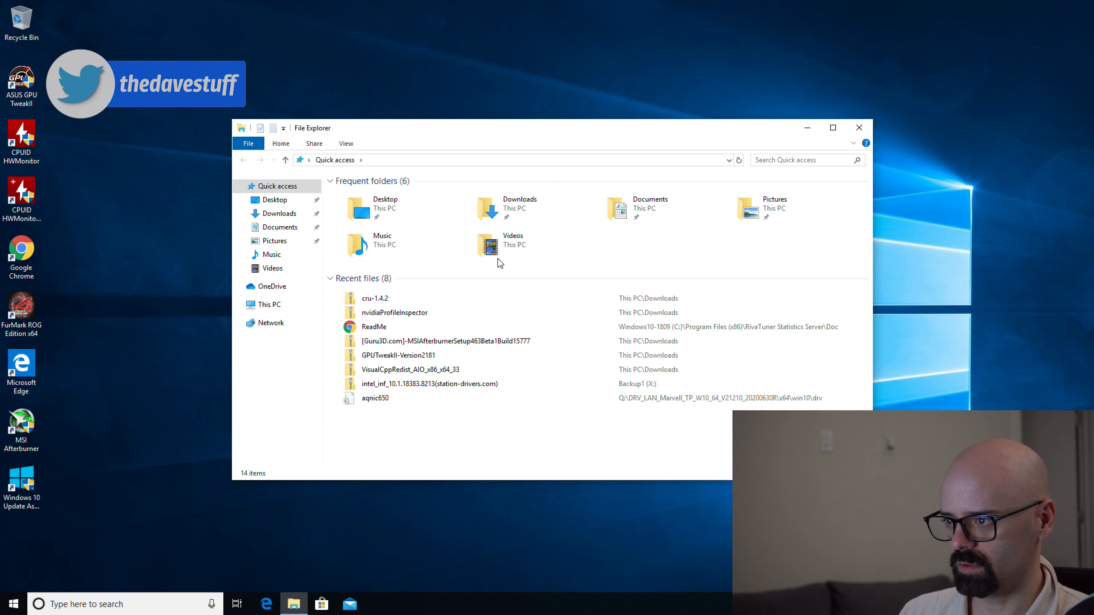
{"action": "double_click", "coordinate": [489, 209]}
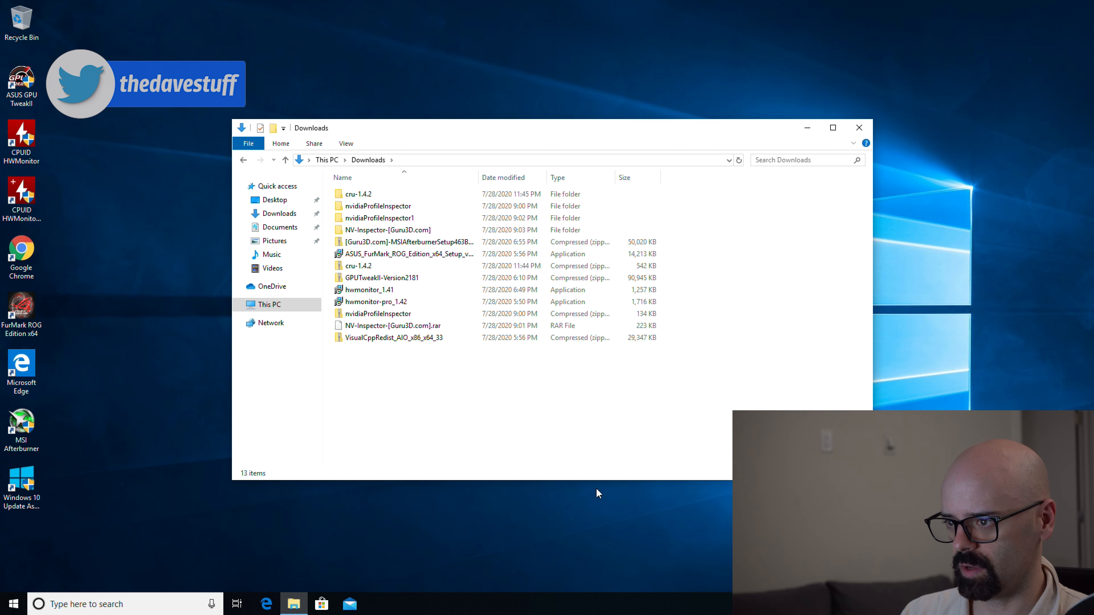
{"action": "double_click", "coordinate": [347, 195]}
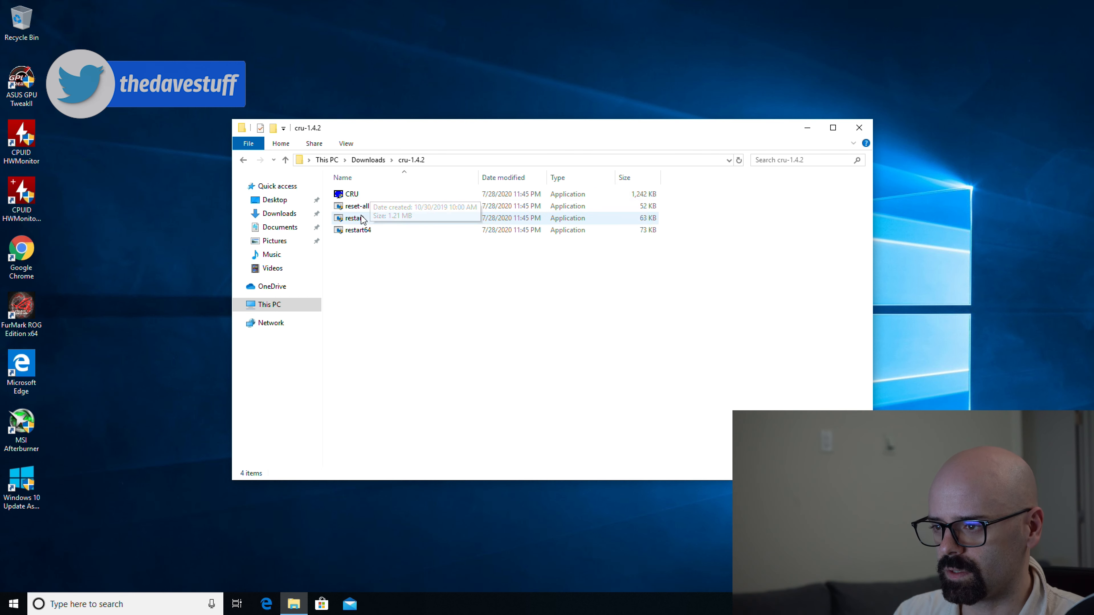
{"action": "double_click", "coordinate": [356, 206]}
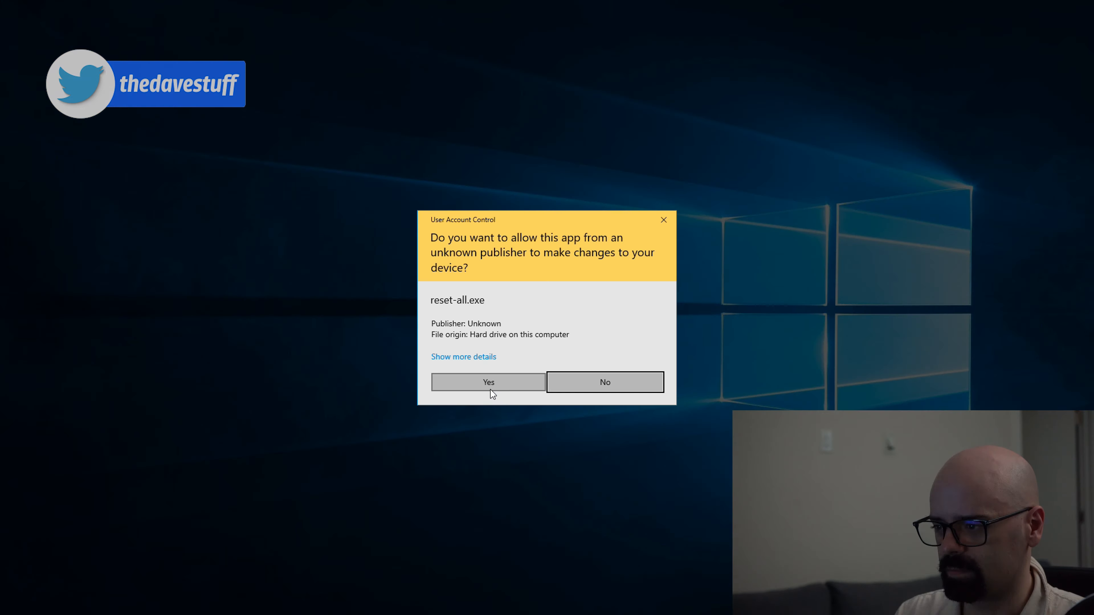
{"action": "left_click", "coordinate": [489, 383]}
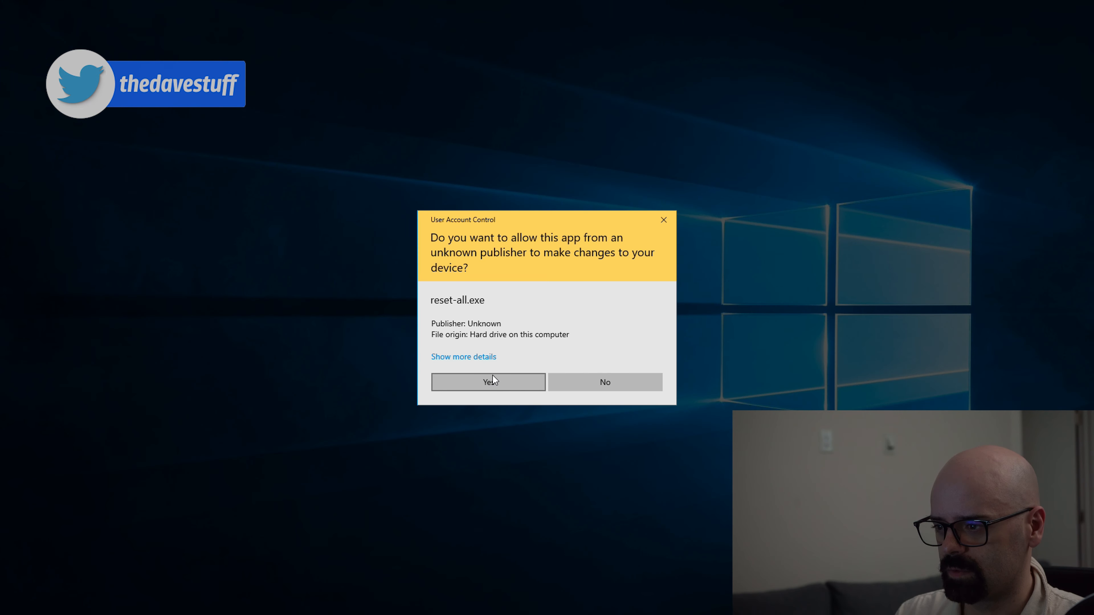
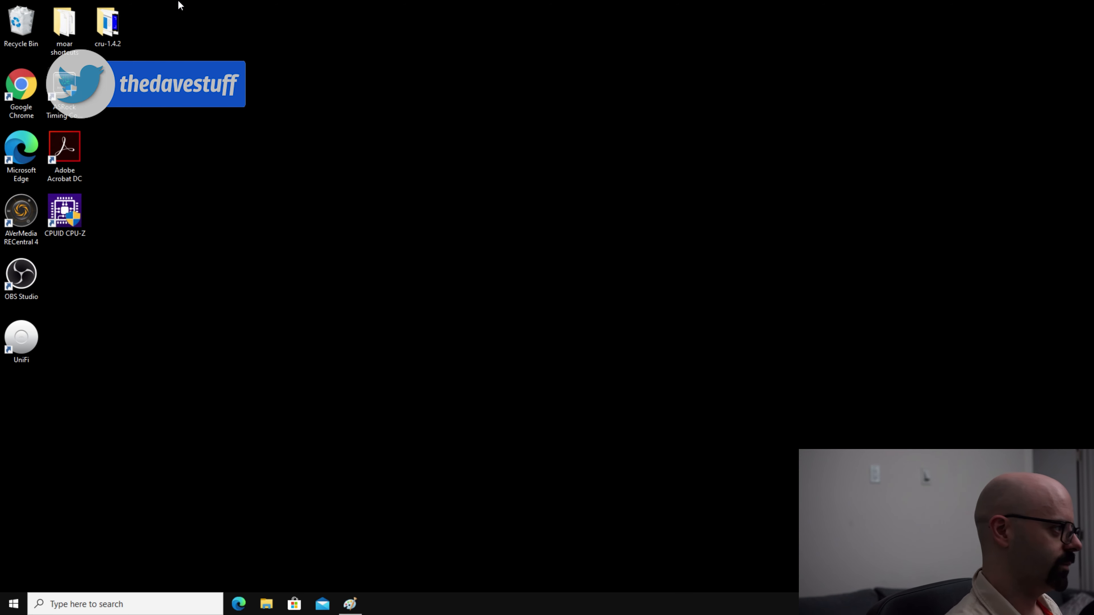
Step: Open CRU from the cru-1.4.2 folder, examine the timing options of the ZOWIE XL LCD's 1920x1080 detailed resolution, and cancel the edit
{"action": "double_click", "coordinate": [109, 24]}
{"action": "double_click", "coordinate": [467, 291]}
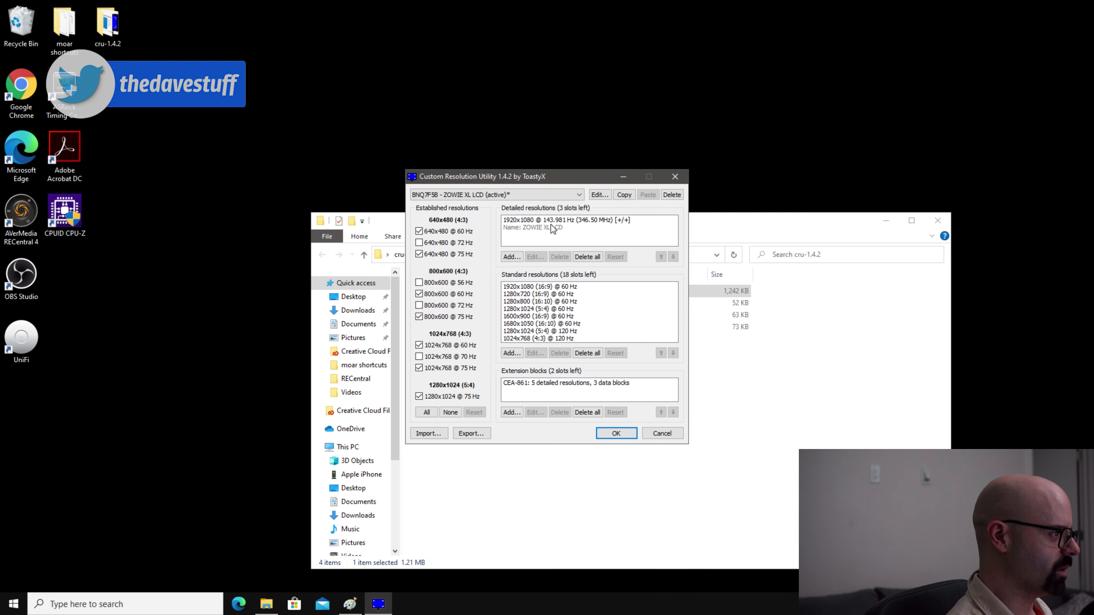
{"action": "left_click", "coordinate": [551, 225]}
{"action": "left_click", "coordinate": [549, 221]}
{"action": "left_click", "coordinate": [535, 257]}
{"action": "left_click", "coordinate": [538, 213]}
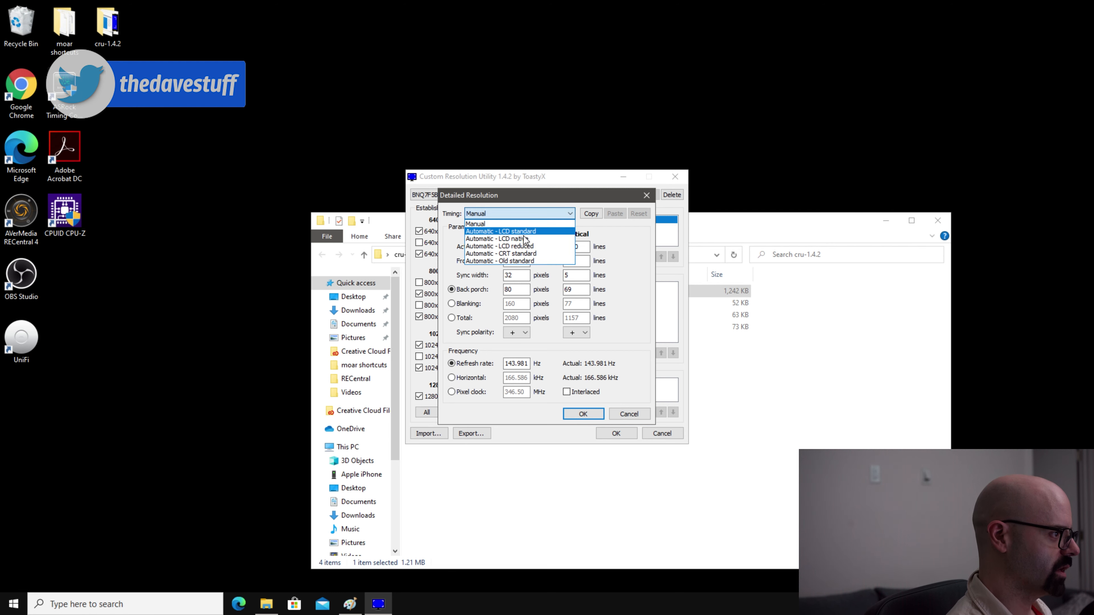
{"action": "left_click", "coordinate": [631, 237]}
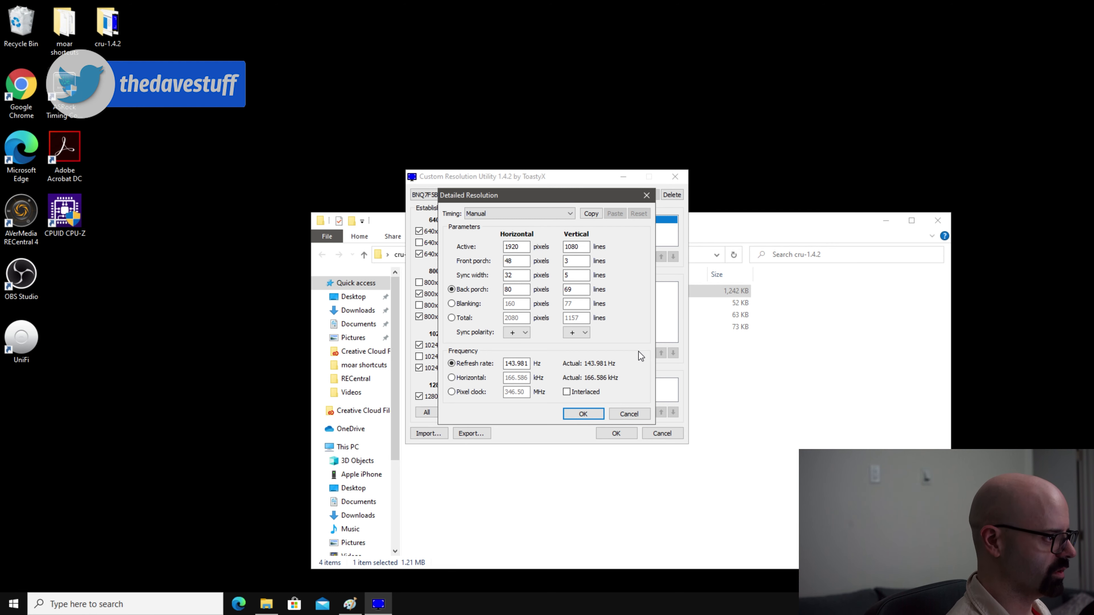
{"action": "left_click", "coordinate": [629, 409]}
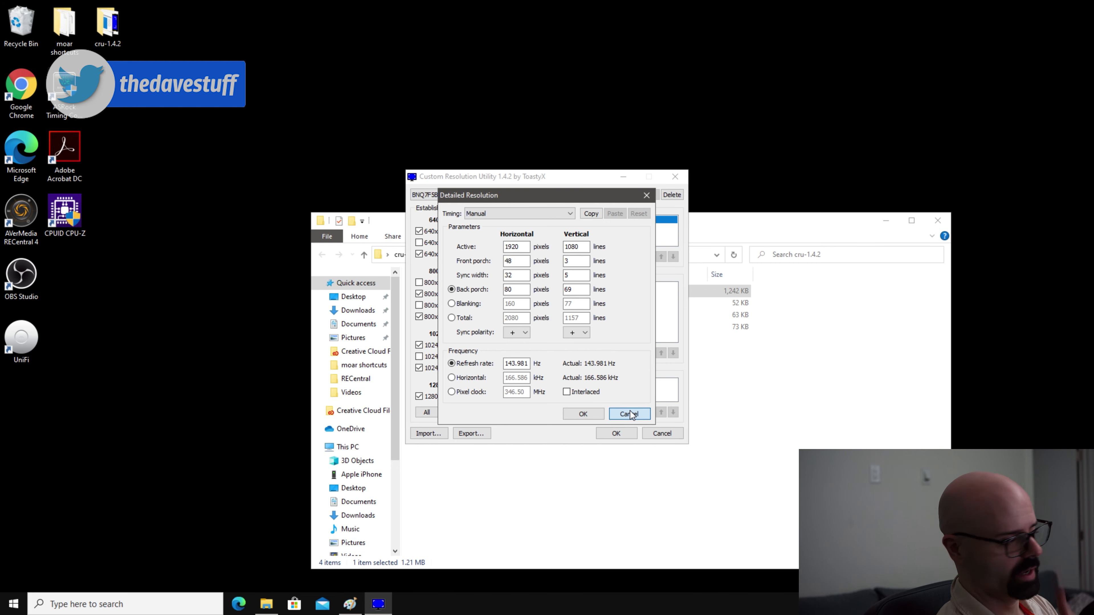
{"action": "left_click", "coordinate": [629, 411]}
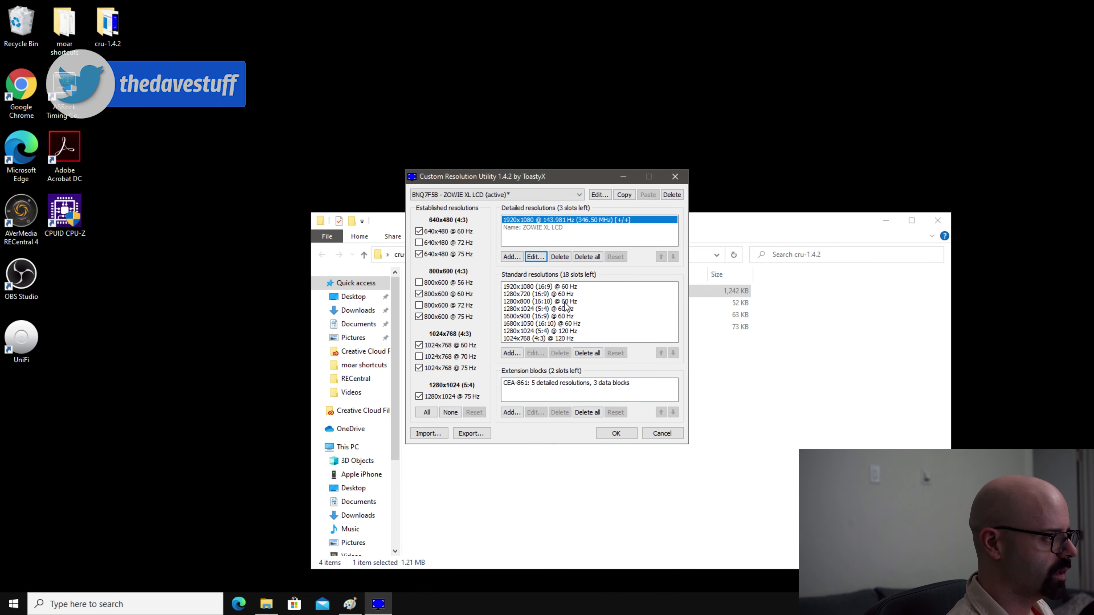
Step: Examine the 1920x1080 @ 143.981 Hz resolution inside the CEA-861 extension block and close both dialogs without changes
{"action": "left_click", "coordinate": [556, 382]}
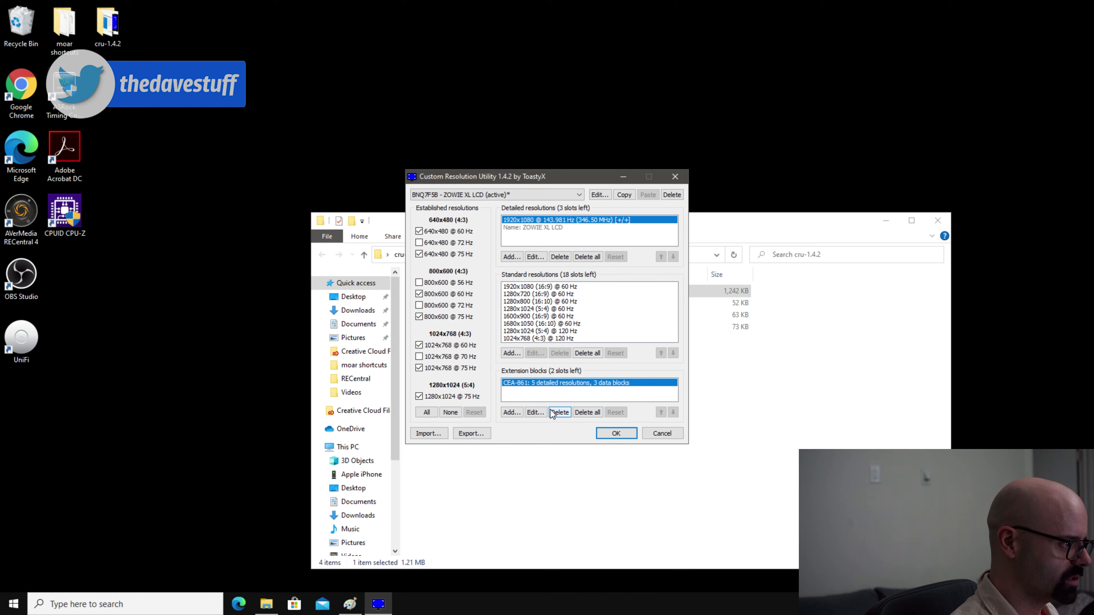
{"action": "left_click", "coordinate": [535, 412]}
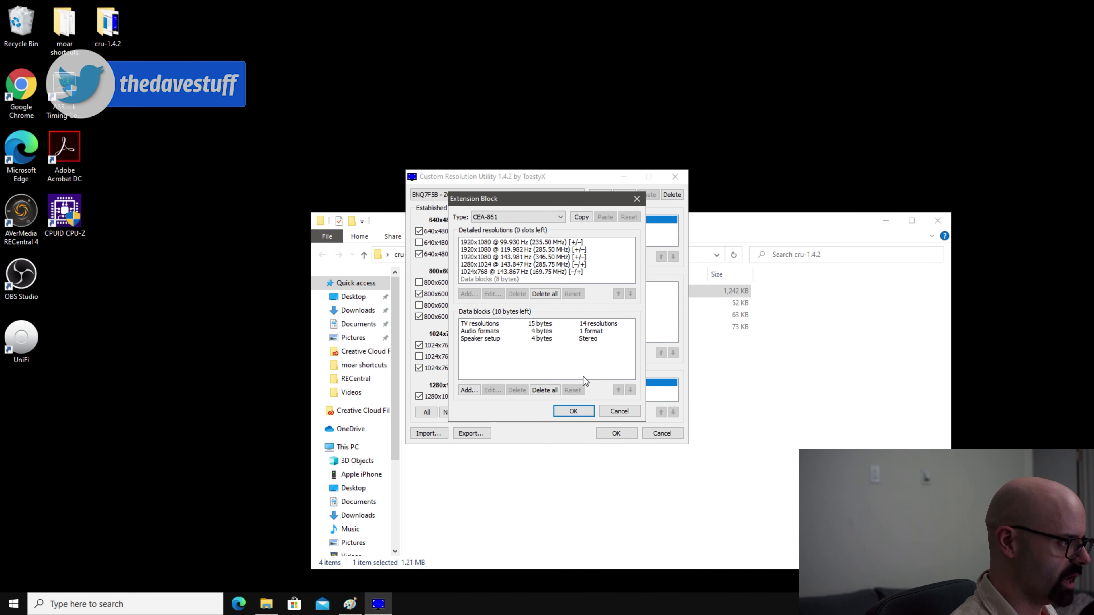
{"action": "left_click", "coordinate": [526, 257]}
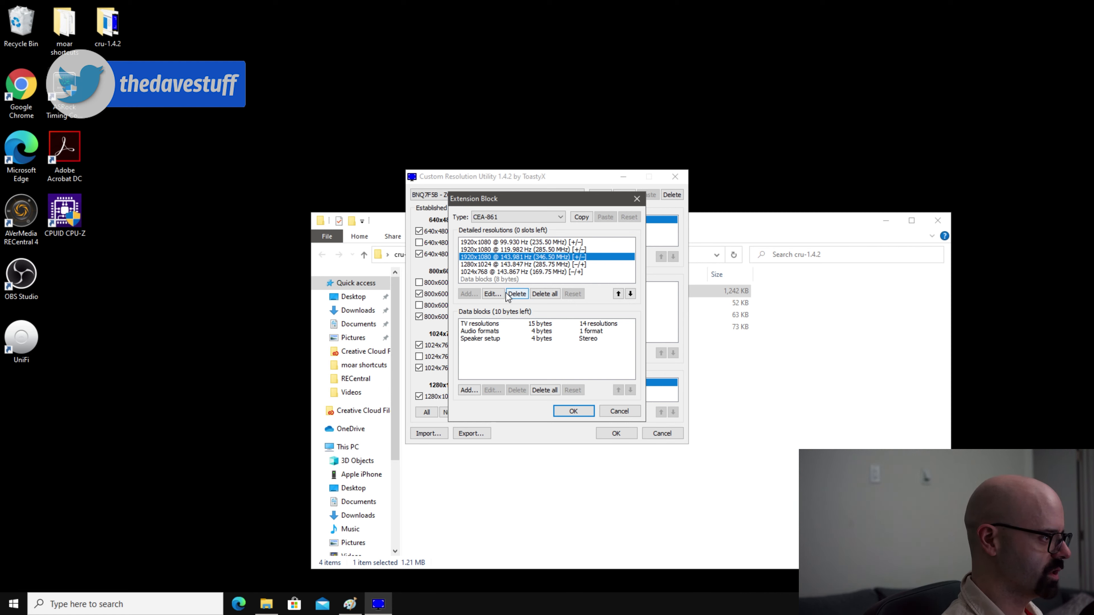
{"action": "left_click", "coordinate": [494, 295]}
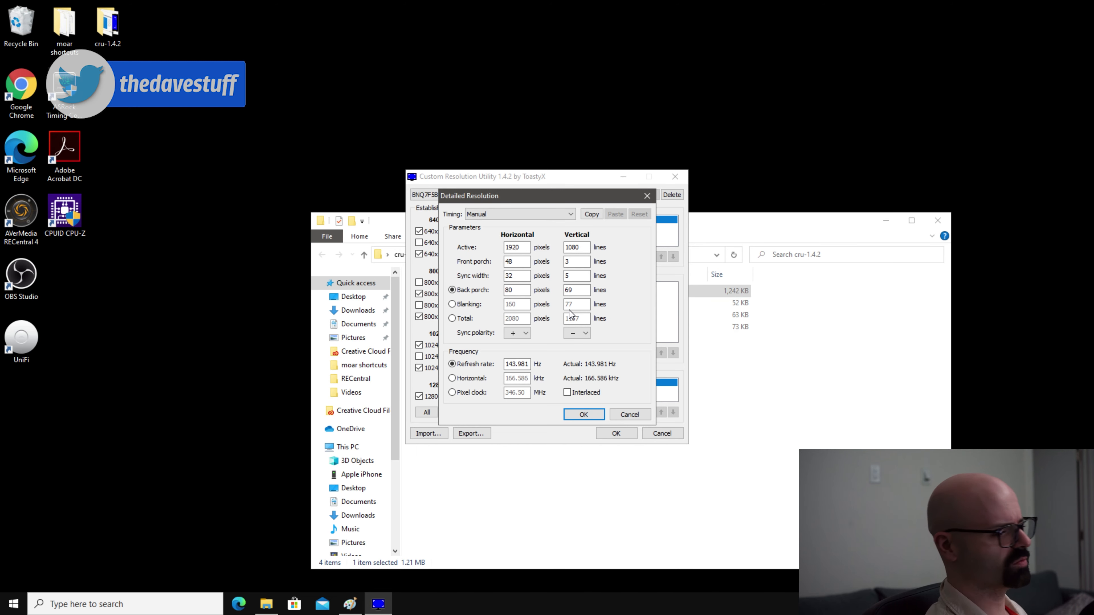
{"action": "left_click", "coordinate": [645, 196]}
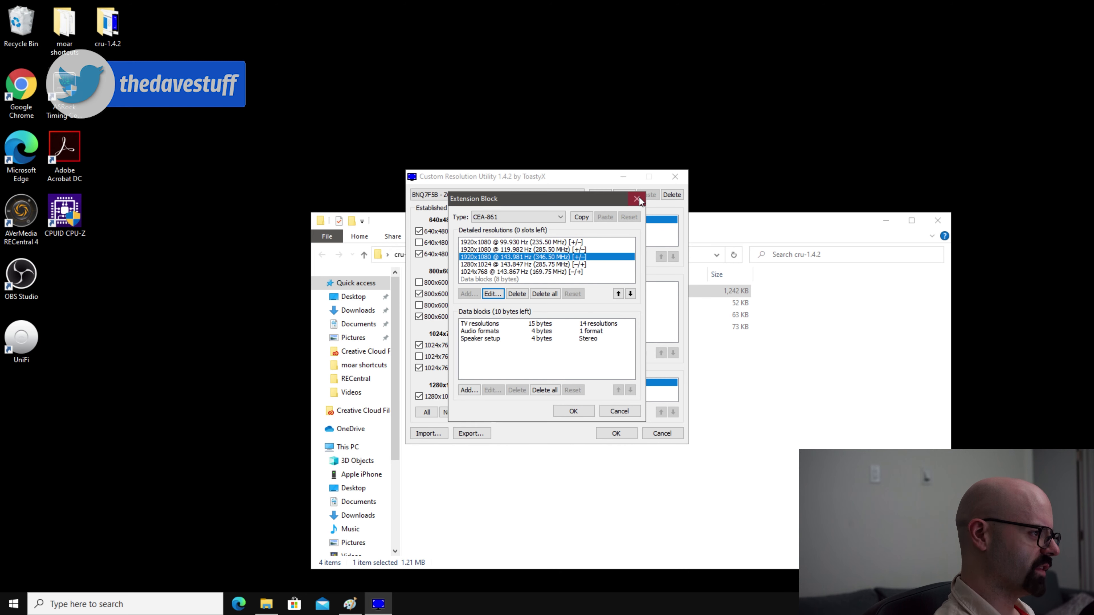
{"action": "left_click", "coordinate": [637, 198]}
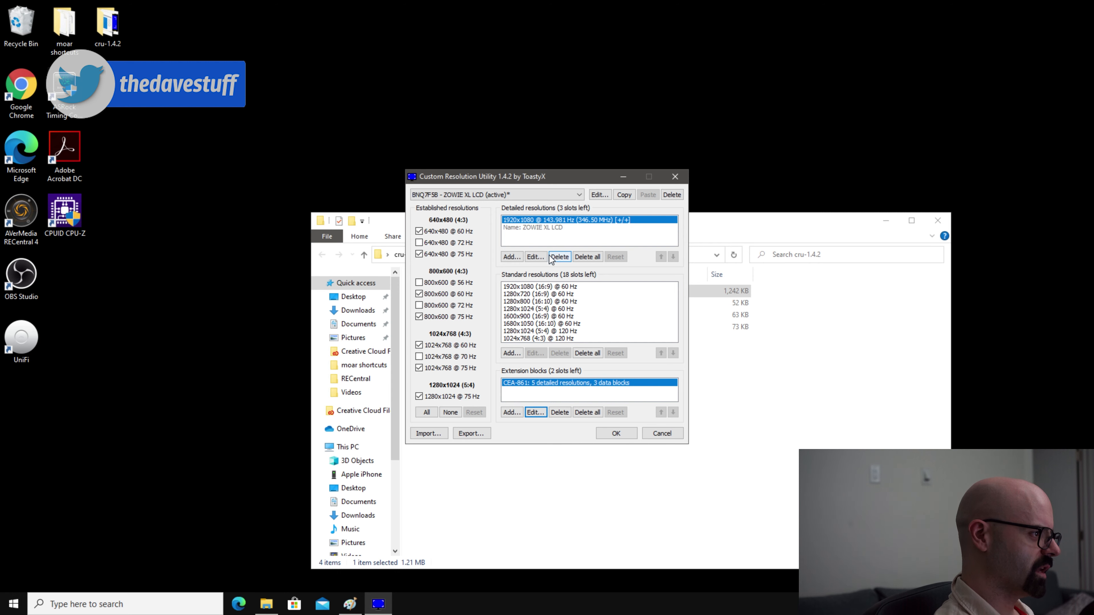
Step: Try the Automatic - LCD reduced timing on the 1920x1080 detailed resolution, discard it, and close Custom Resolution Utility
{"action": "left_click", "coordinate": [539, 257]}
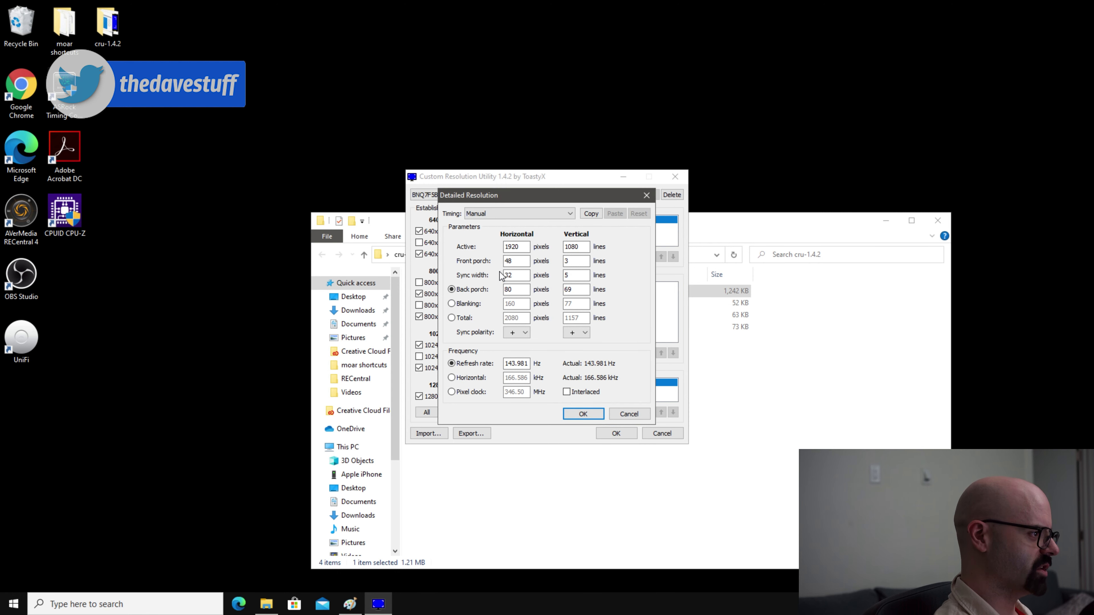
{"action": "left_click", "coordinate": [524, 211]}
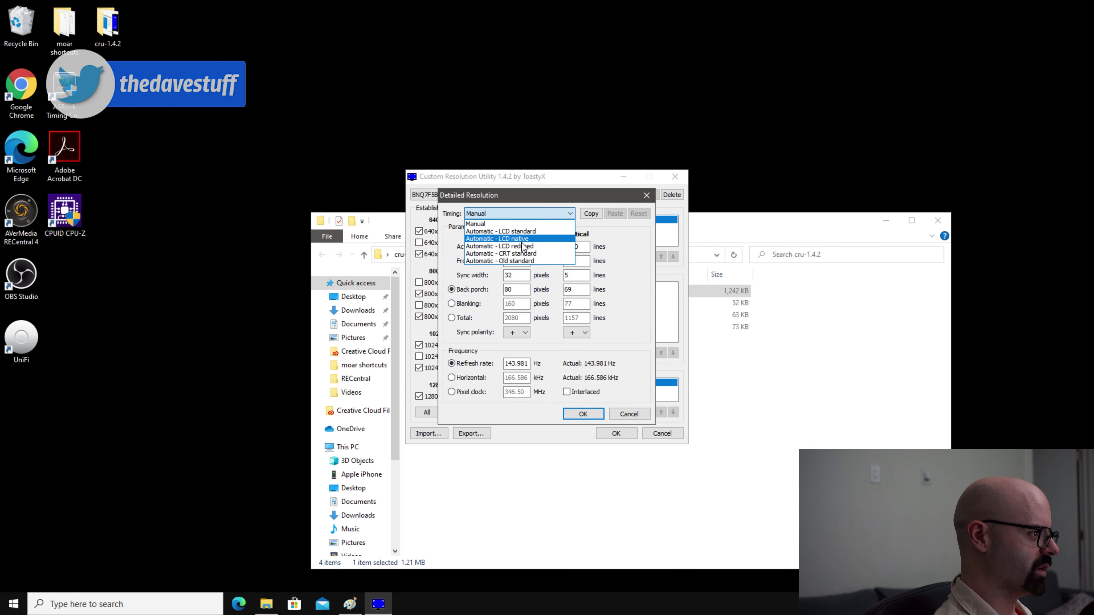
{"action": "left_click", "coordinate": [538, 246]}
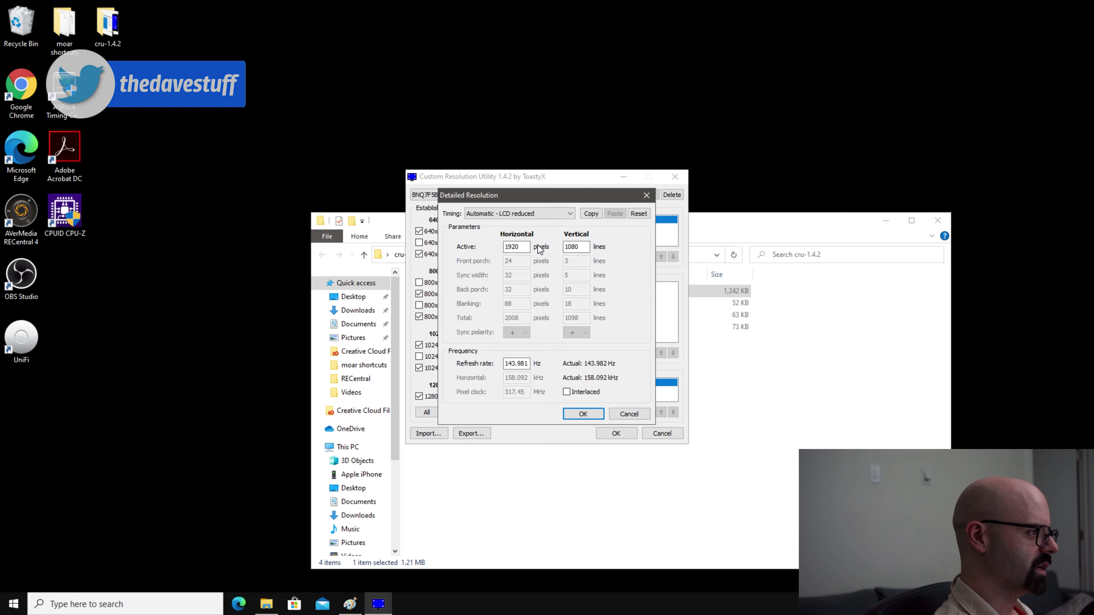
{"action": "left_click", "coordinate": [526, 363]}
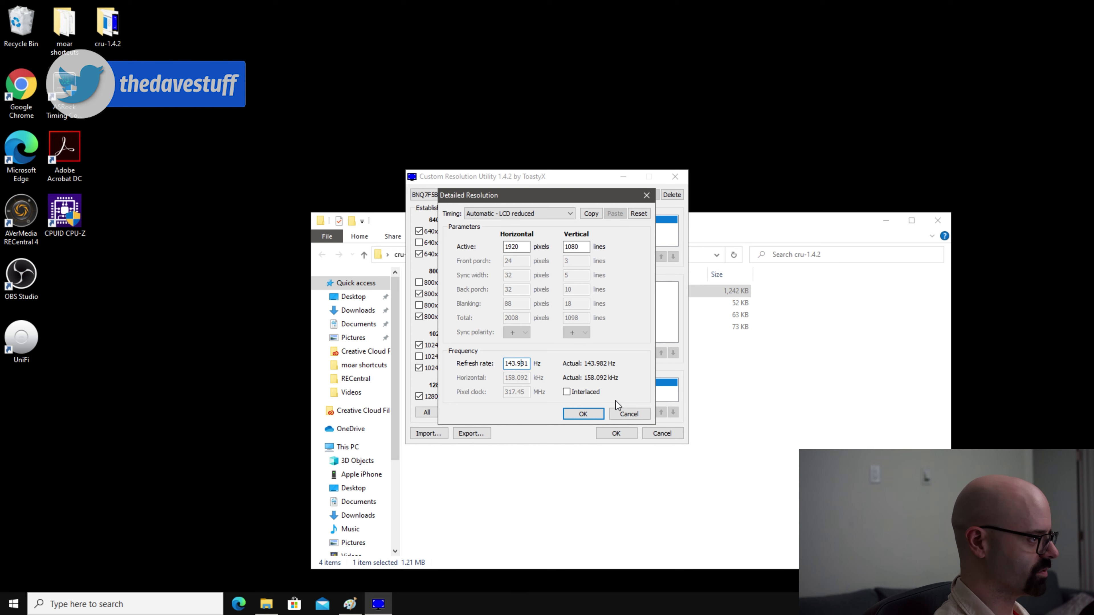
{"action": "left_click", "coordinate": [628, 414]}
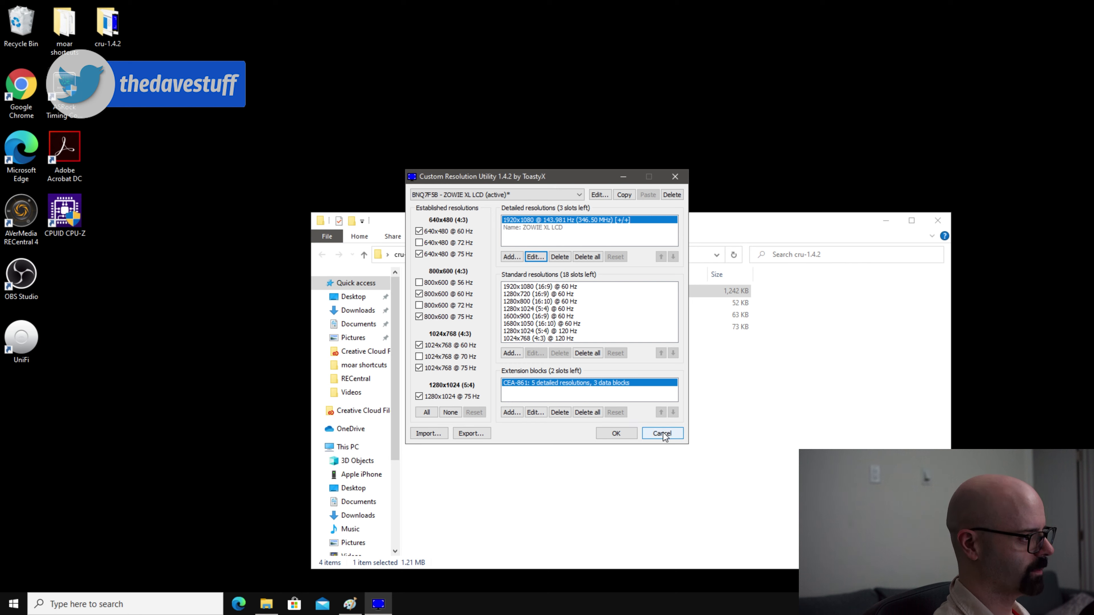
{"action": "left_click_drag", "start_coordinate": [663, 432], "coordinate": [617, 431]}
{"action": "left_click", "coordinate": [620, 436]}
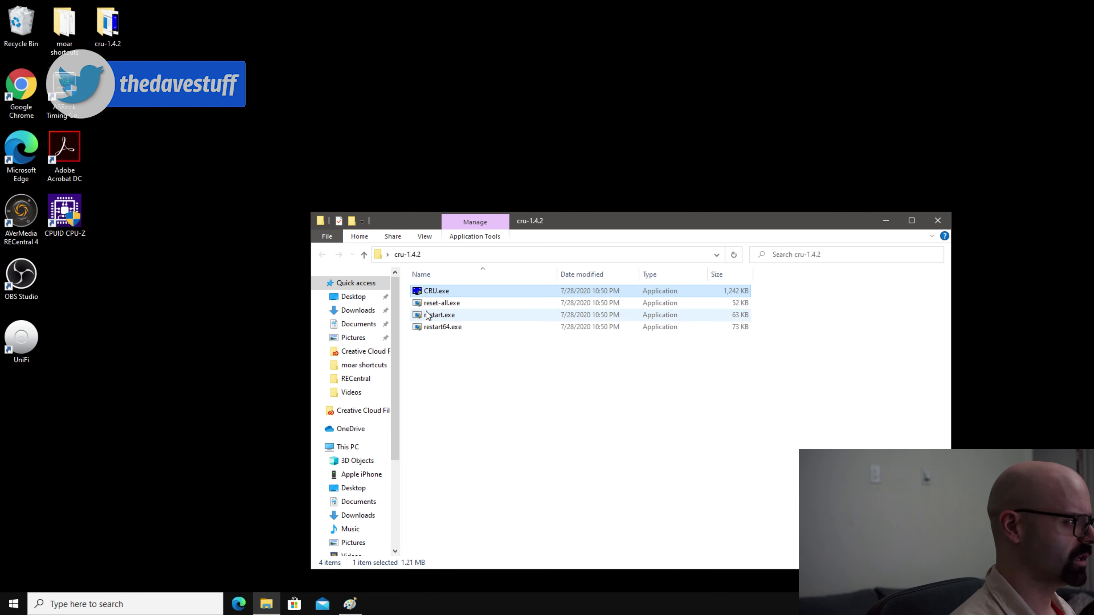
Step: Reopen CRU, review the timing, active pixels and refresh rate fields of the 1920x1080 detailed resolution, and close the utility without saving
{"action": "double_click", "coordinate": [453, 293]}
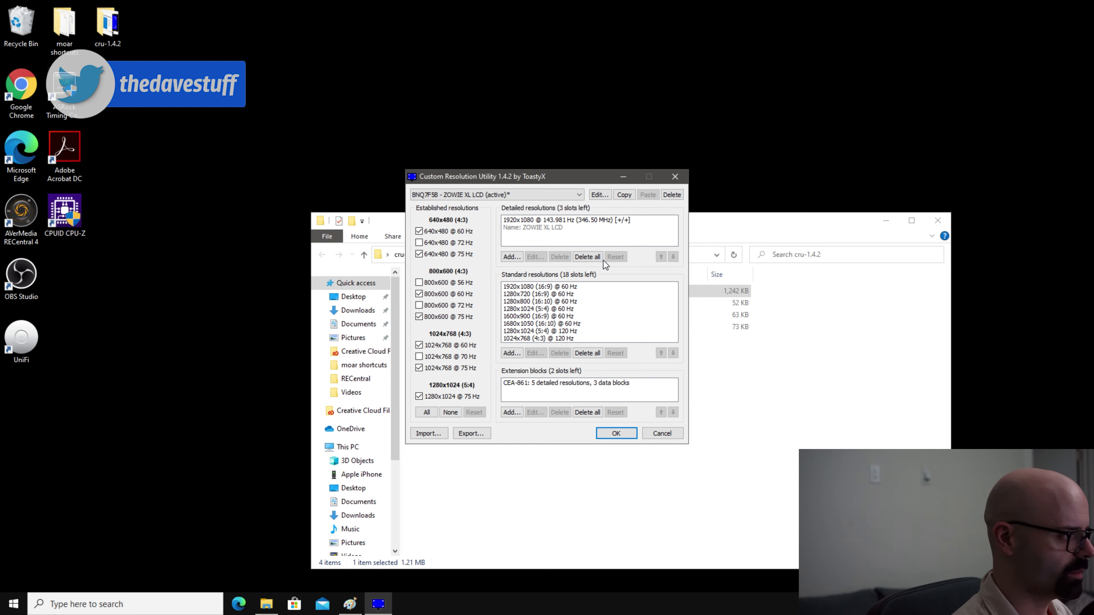
{"action": "left_click", "coordinate": [584, 219]}
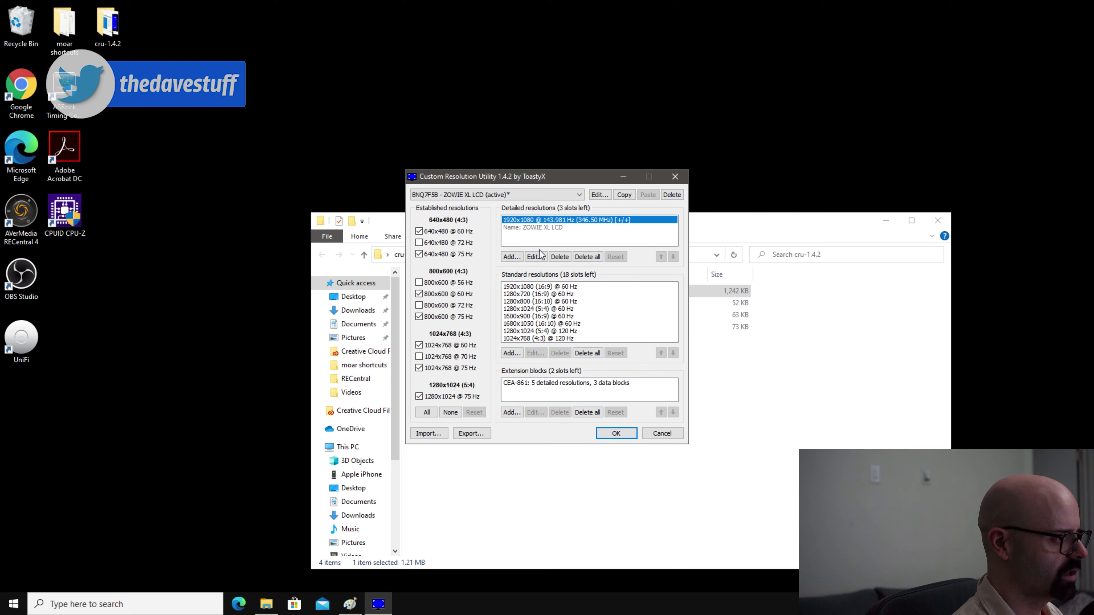
{"action": "left_click", "coordinate": [535, 257]}
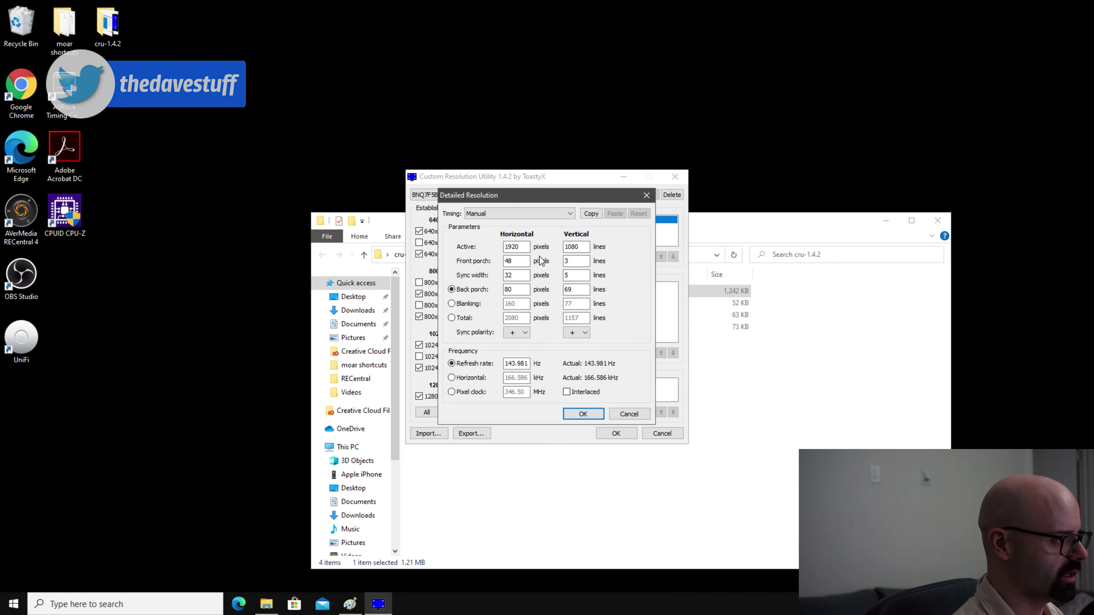
{"action": "left_click", "coordinate": [549, 211]}
{"action": "left_click", "coordinate": [554, 211]}
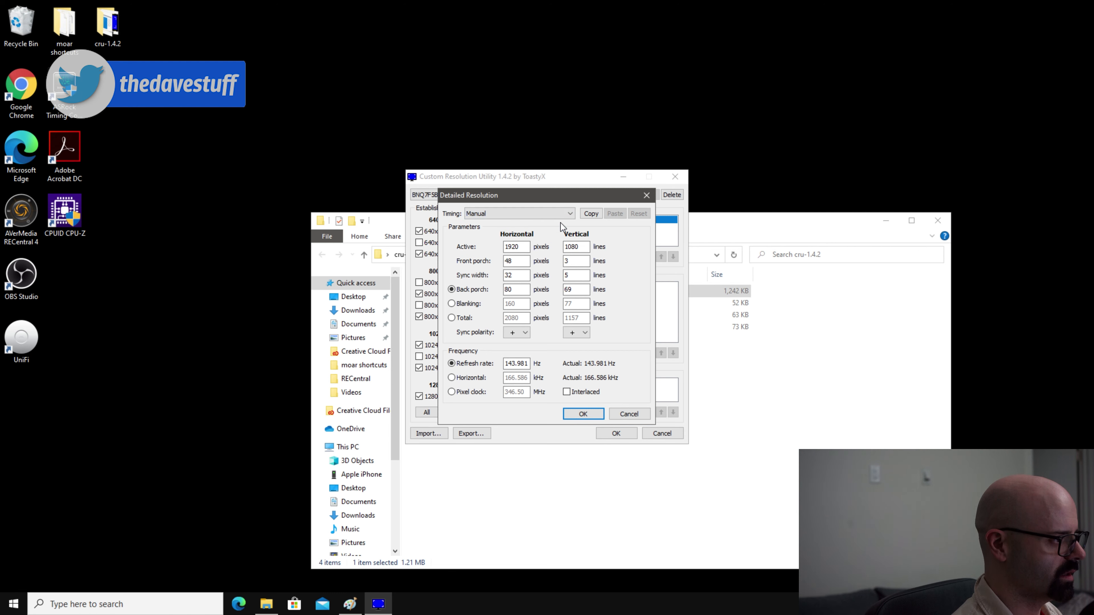
{"action": "left_click", "coordinate": [546, 214]}
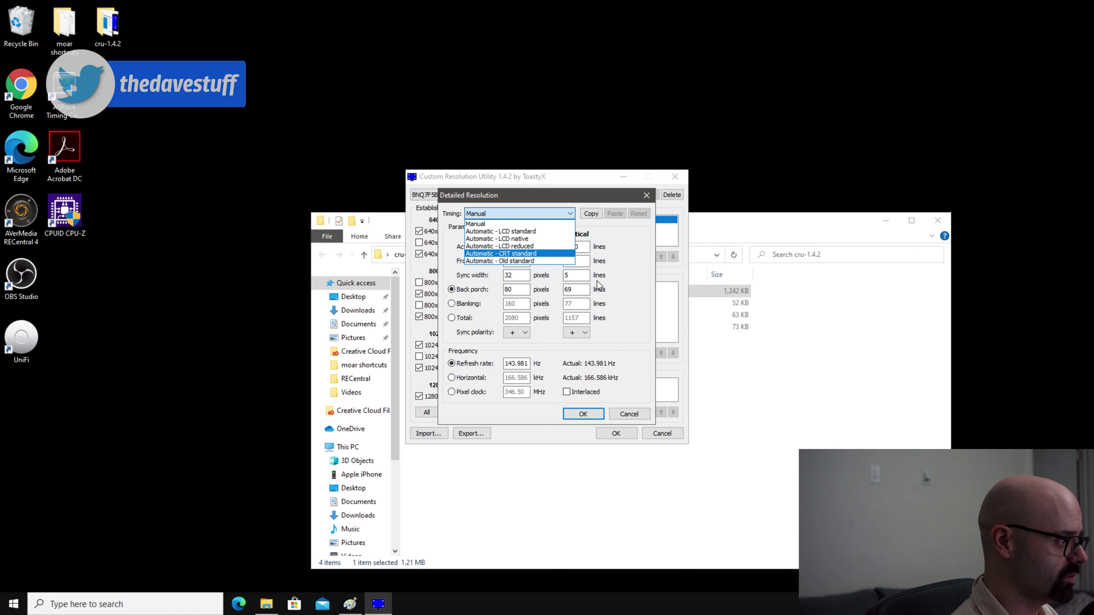
{"action": "left_click", "coordinate": [630, 290]}
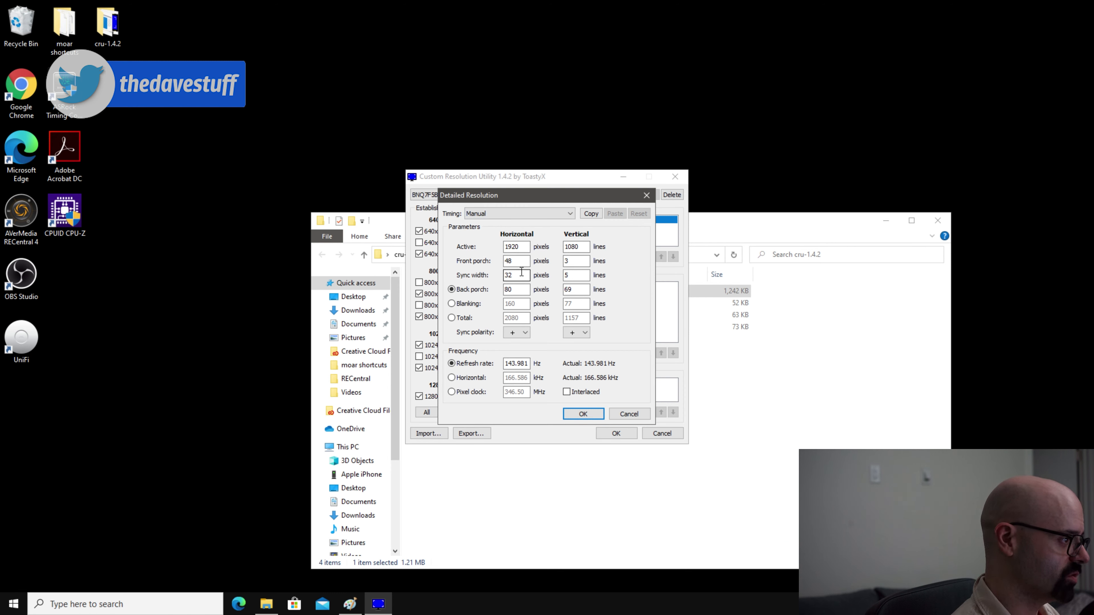
{"action": "double_click", "coordinate": [516, 246]}
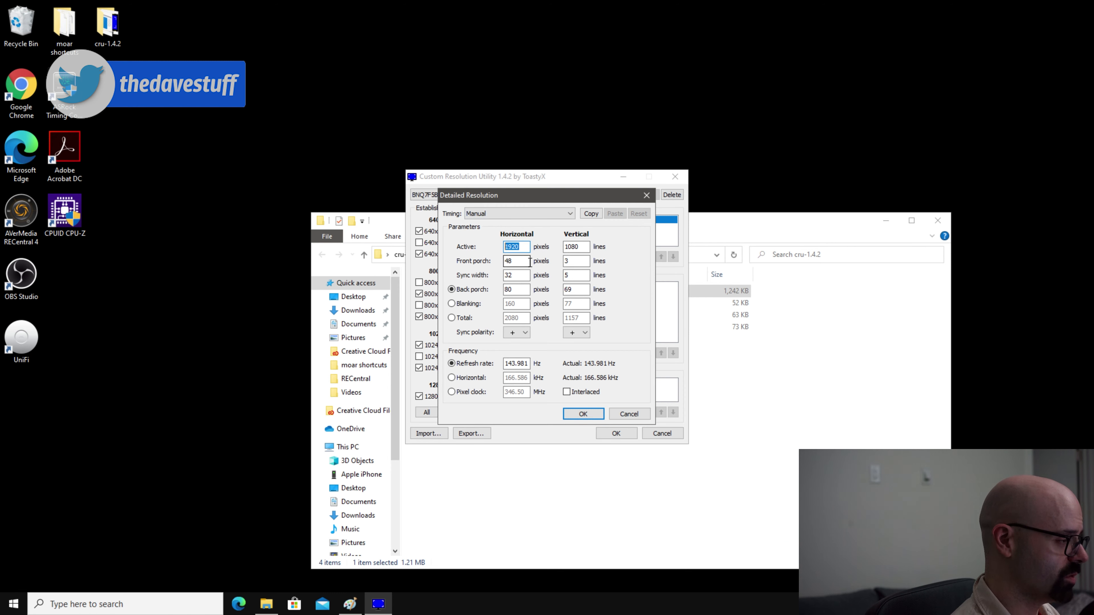
{"action": "double_click", "coordinate": [516, 363]}
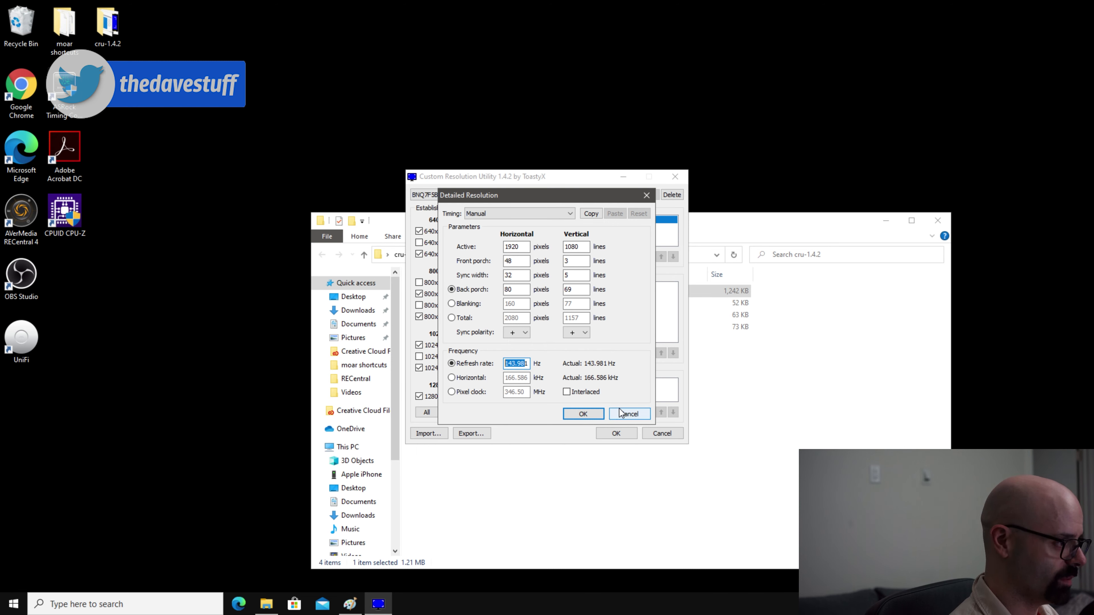
{"action": "left_click", "coordinate": [626, 414]}
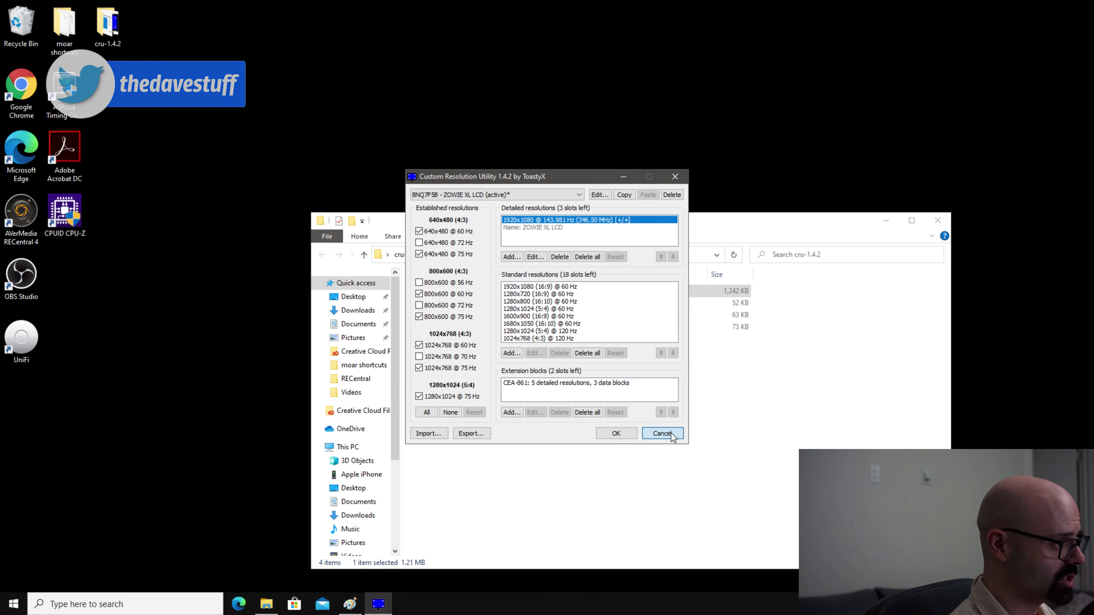
{"action": "left_click", "coordinate": [661, 433]}
Step: Open the display adapter properties for Display 1 from the advanced display settings in Windows
{"action": "right_click", "coordinate": [462, 91]}
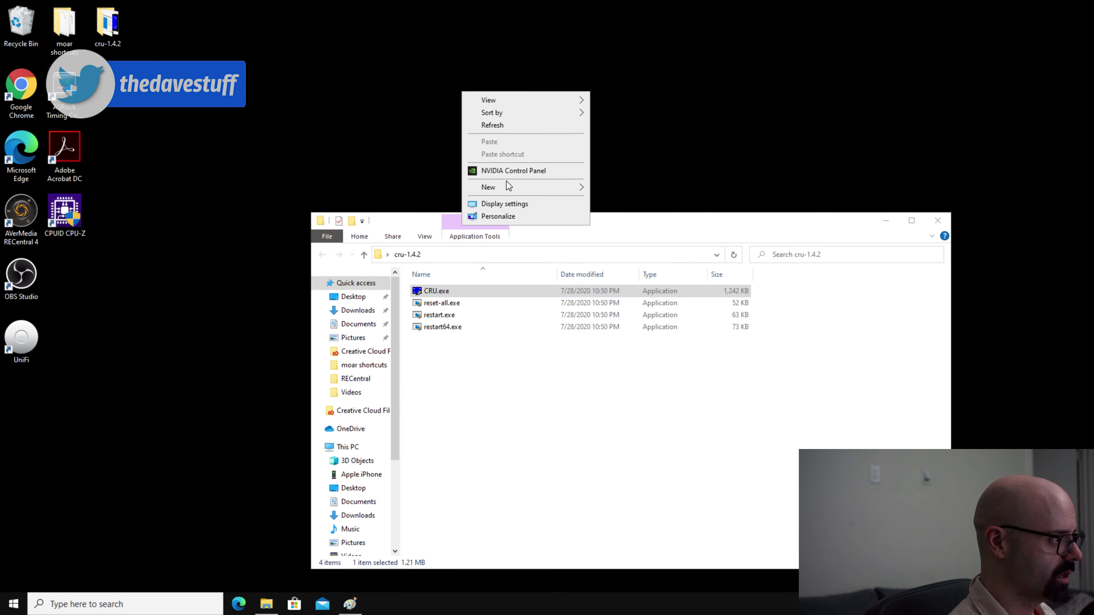
{"action": "left_click", "coordinate": [529, 204]}
{"action": "scroll", "coordinate": [843, 356], "scroll_direction": "down", "scroll_amount": 6}
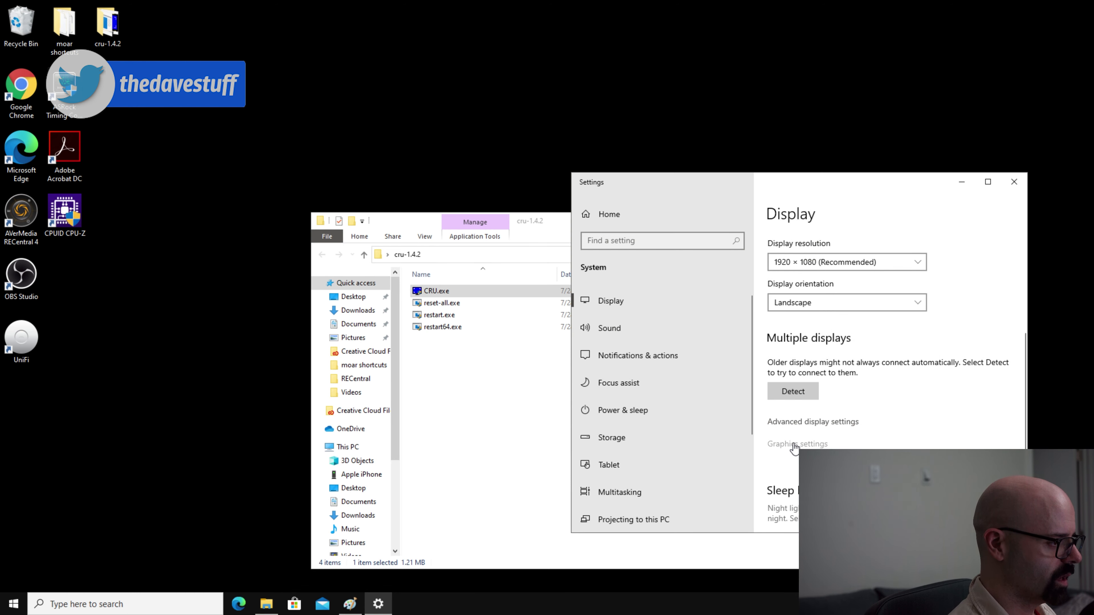
{"action": "left_click", "coordinate": [791, 445]}
{"action": "left_click", "coordinate": [584, 183]}
{"action": "scroll", "coordinate": [843, 431], "scroll_direction": "down", "scroll_amount": 10}
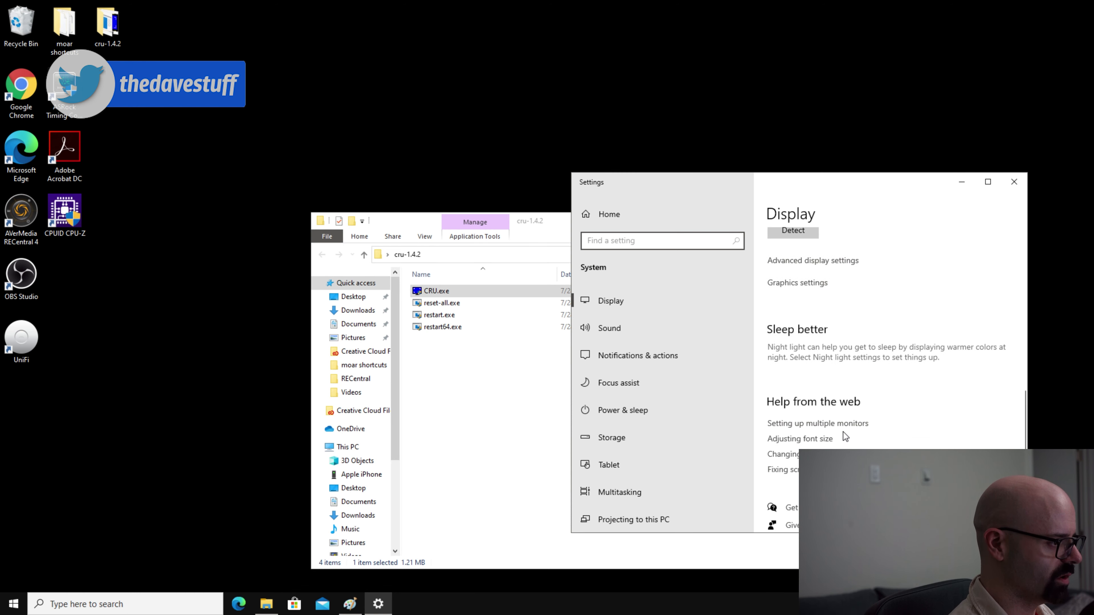
{"action": "left_click", "coordinate": [848, 264]}
{"action": "scroll", "coordinate": [752, 334], "scroll_direction": "down", "scroll_amount": 2}
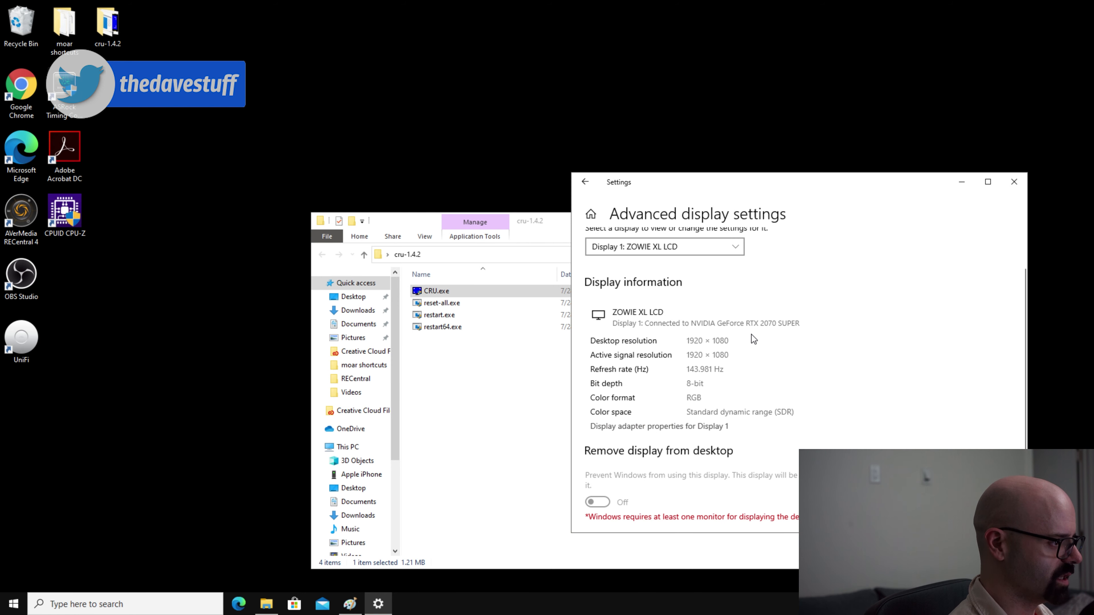
{"action": "left_click", "coordinate": [646, 428]}
Step: Apply the 1280 by 720, True Color (32 bit), 144 Hertz mode from the adapter's list of valid modes
{"action": "left_click", "coordinate": [132, 261]}
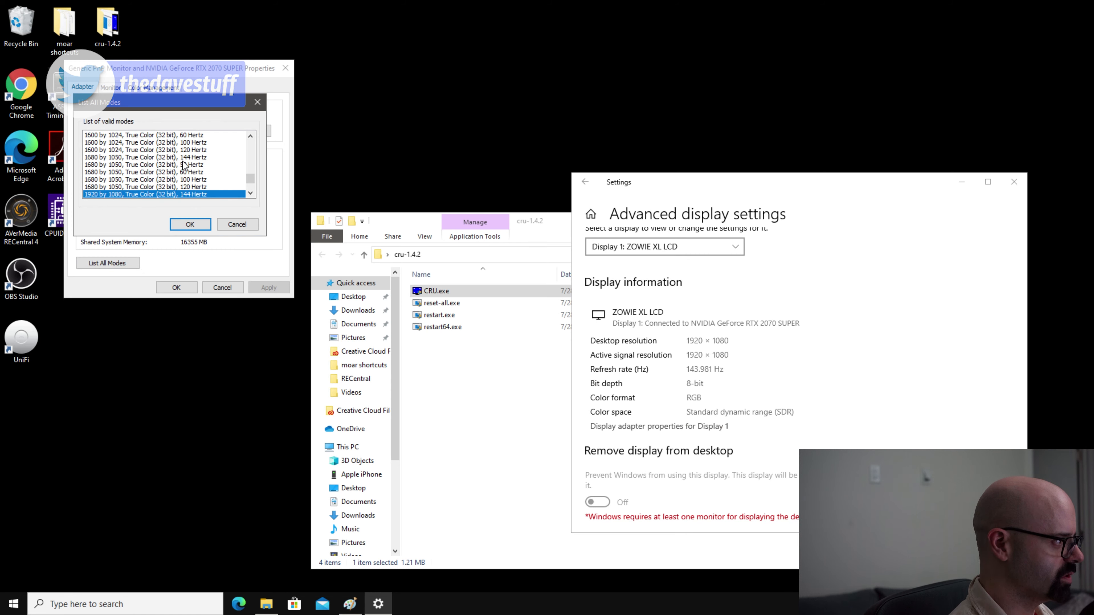
{"action": "scroll", "coordinate": [194, 164], "scroll_direction": "up", "scroll_amount": 4}
{"action": "scroll", "coordinate": [192, 169], "scroll_direction": "up", "scroll_amount": 5}
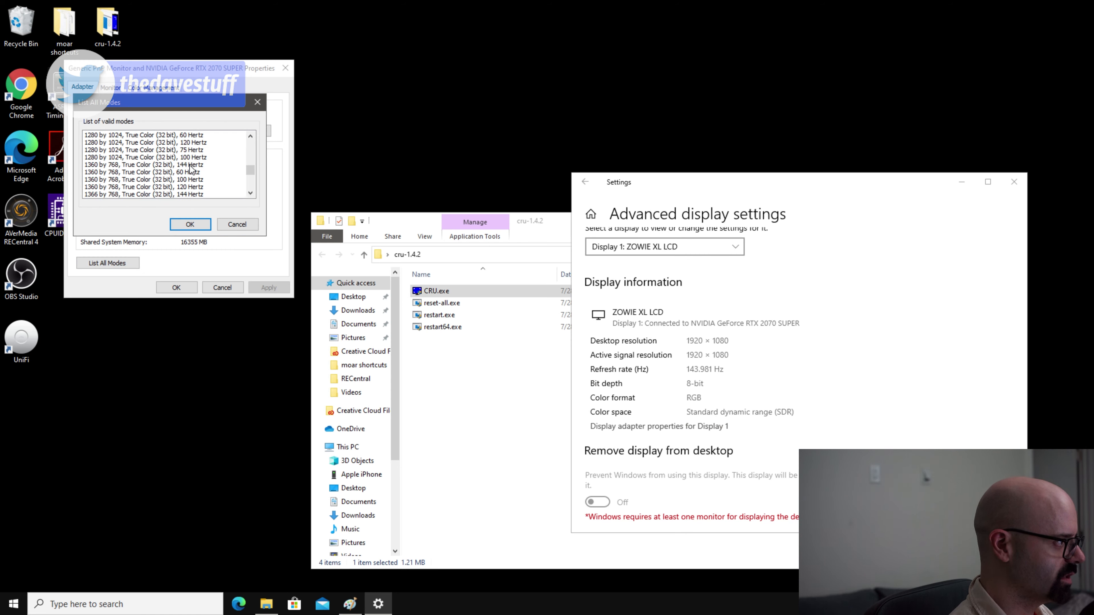
{"action": "scroll", "coordinate": [170, 163], "scroll_direction": "up", "scroll_amount": 3}
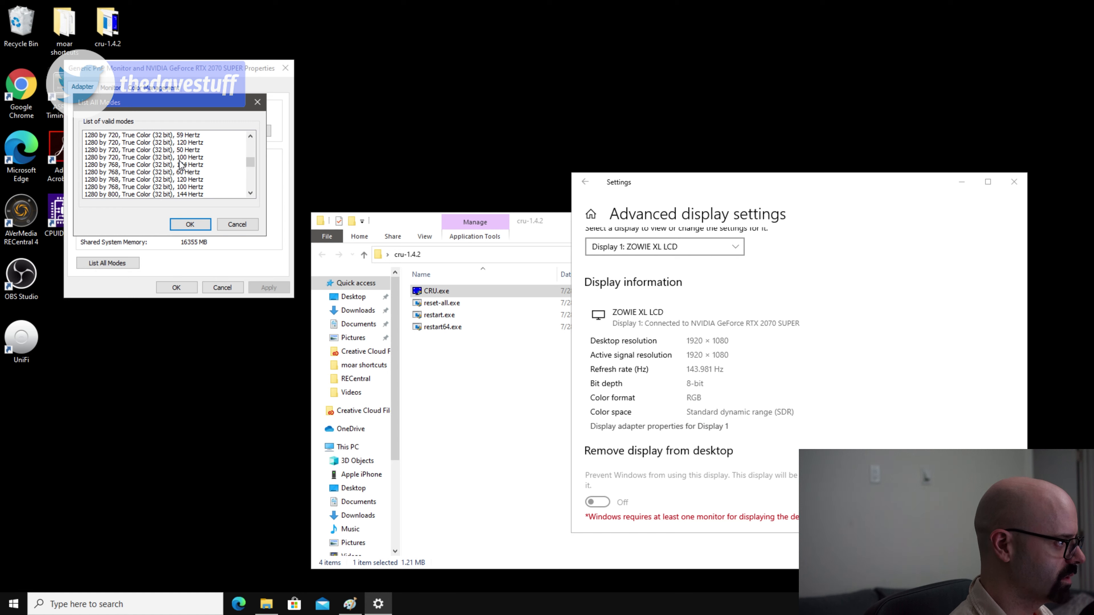
{"action": "left_click", "coordinate": [180, 163]}
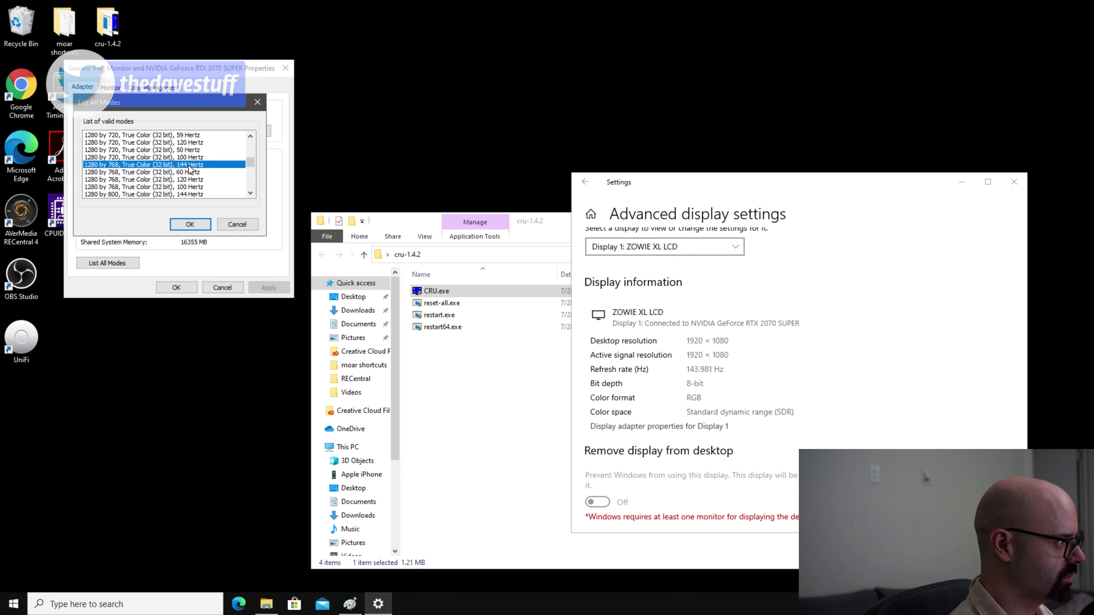
{"action": "left_click", "coordinate": [132, 157]}
{"action": "scroll", "coordinate": [166, 155], "scroll_direction": "up", "scroll_amount": 1}
{"action": "left_click", "coordinate": [170, 142]}
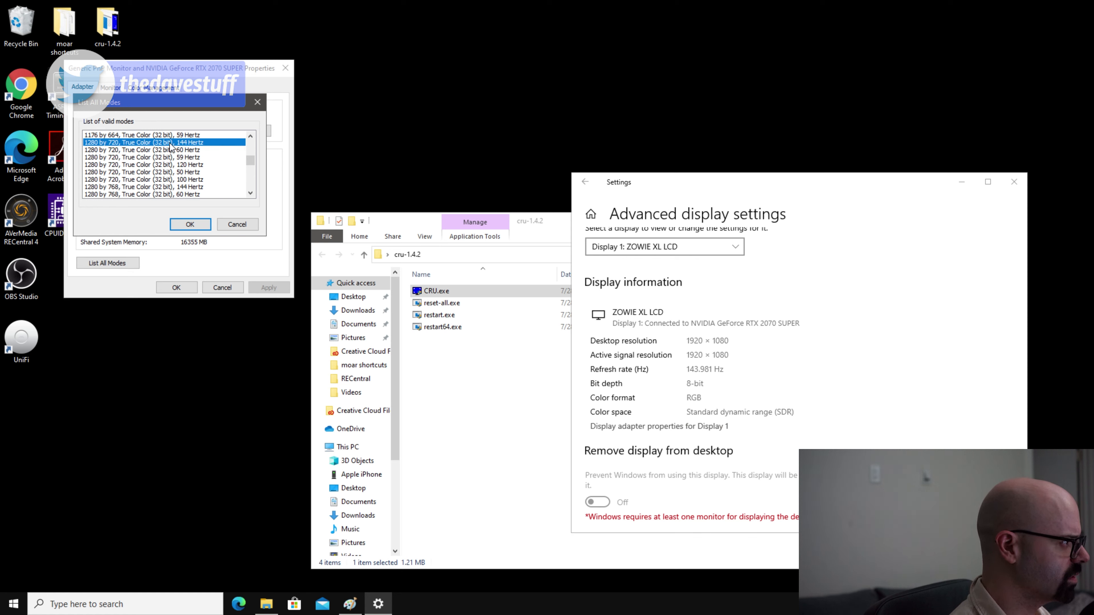
{"action": "left_click", "coordinate": [190, 224]}
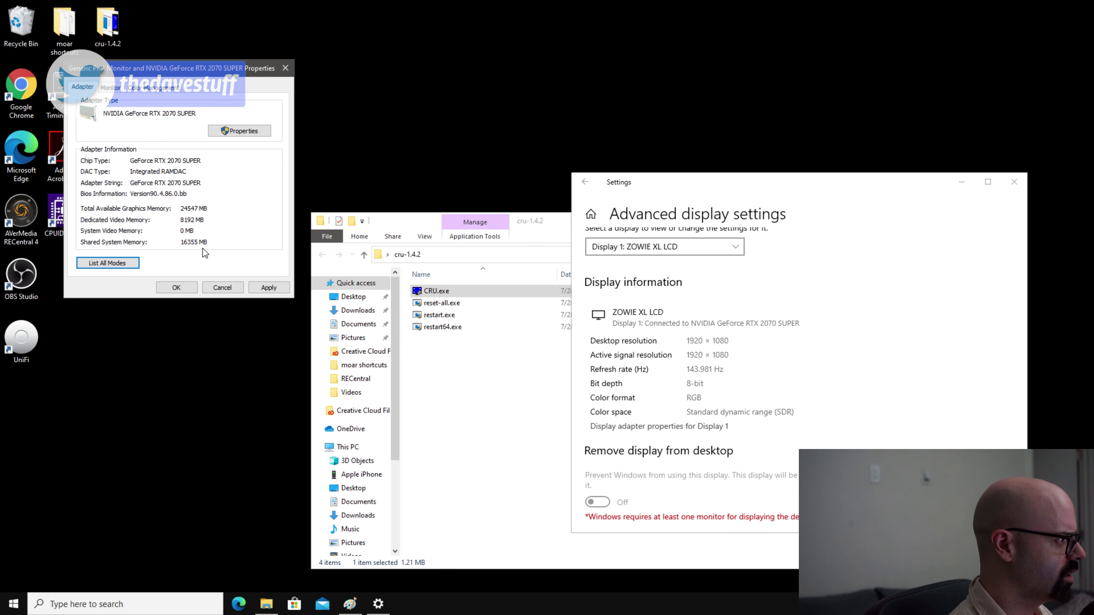
{"action": "left_click", "coordinate": [268, 287]}
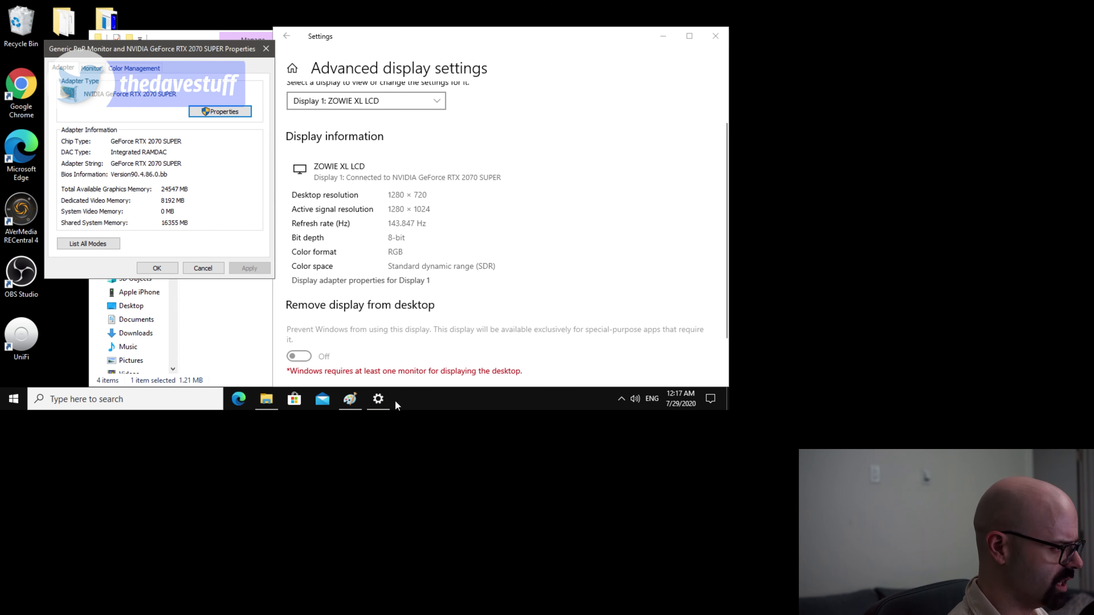
Step: Check the recording in OBS Studio, minimize its window, and close the display adapter properties
{"action": "left_click", "coordinate": [621, 398]}
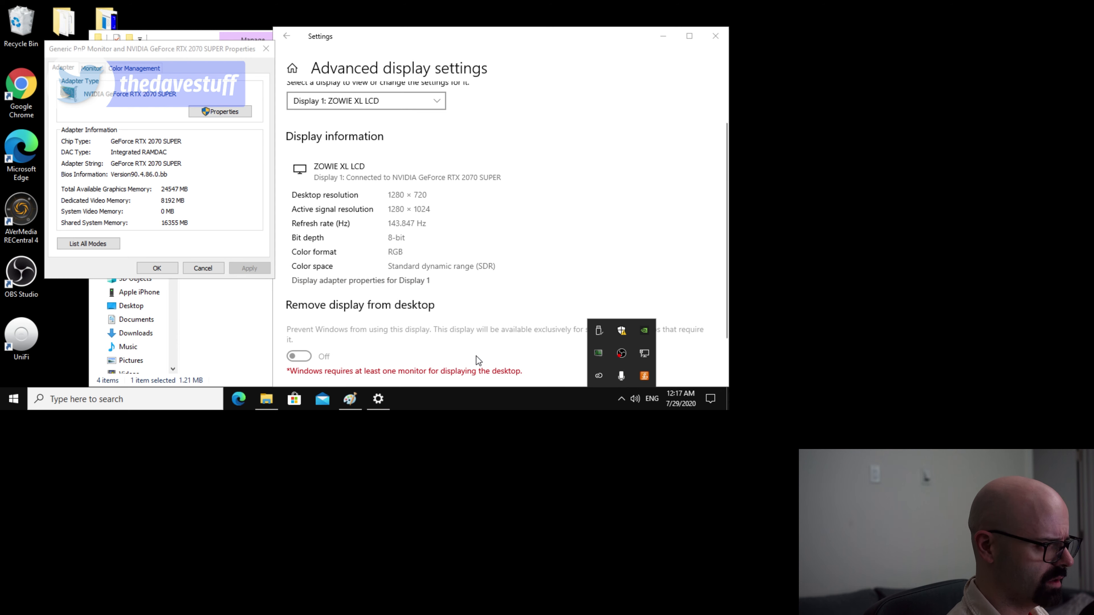
{"action": "left_click", "coordinate": [624, 357]}
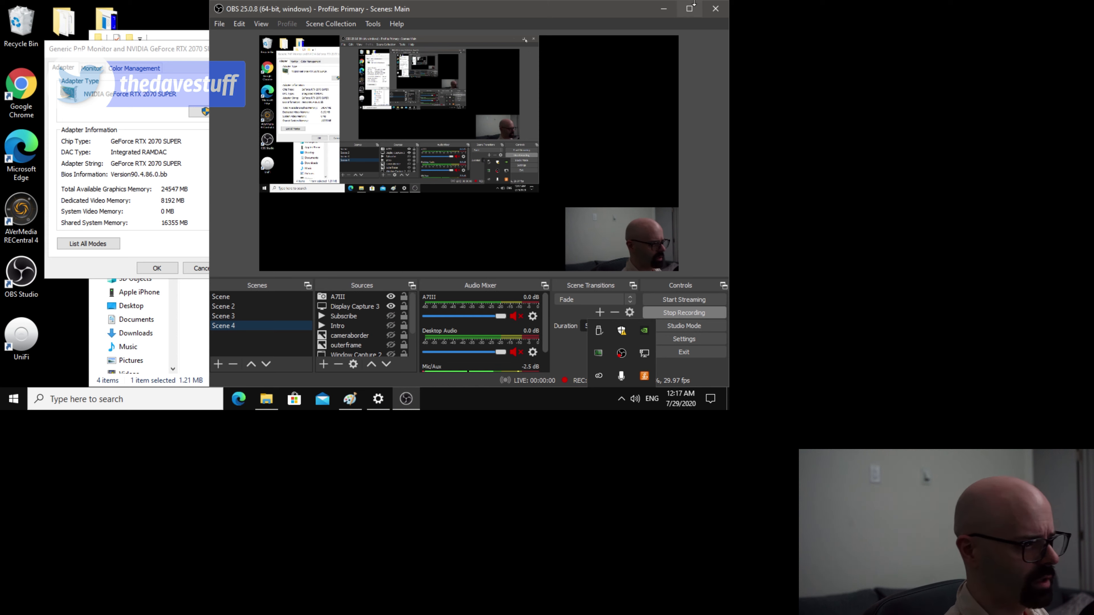
{"action": "left_click", "coordinate": [663, 8]}
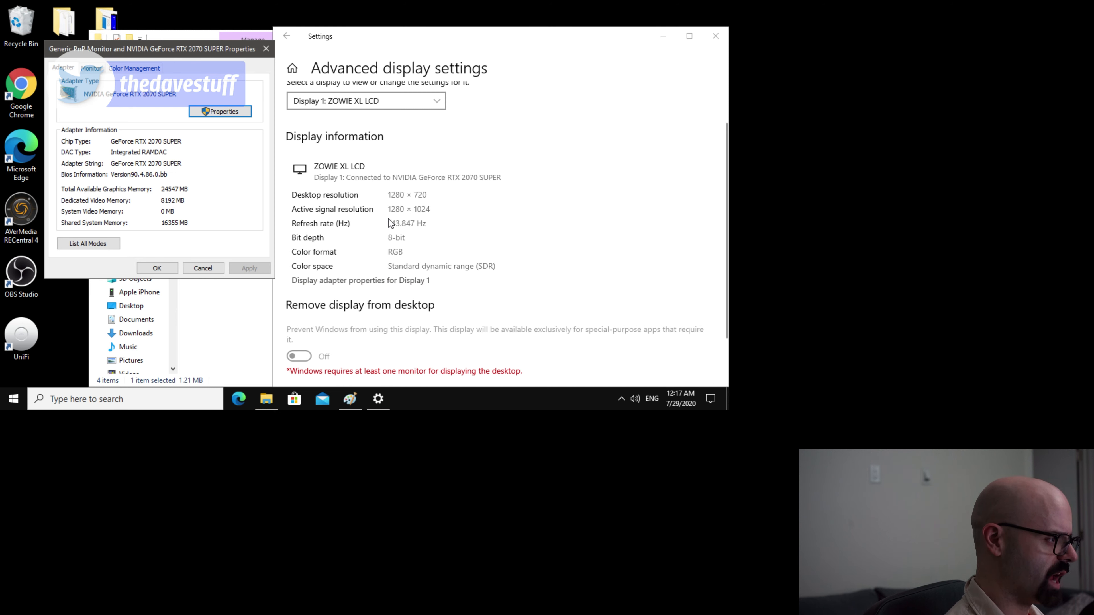
{"action": "left_click", "coordinate": [203, 268]}
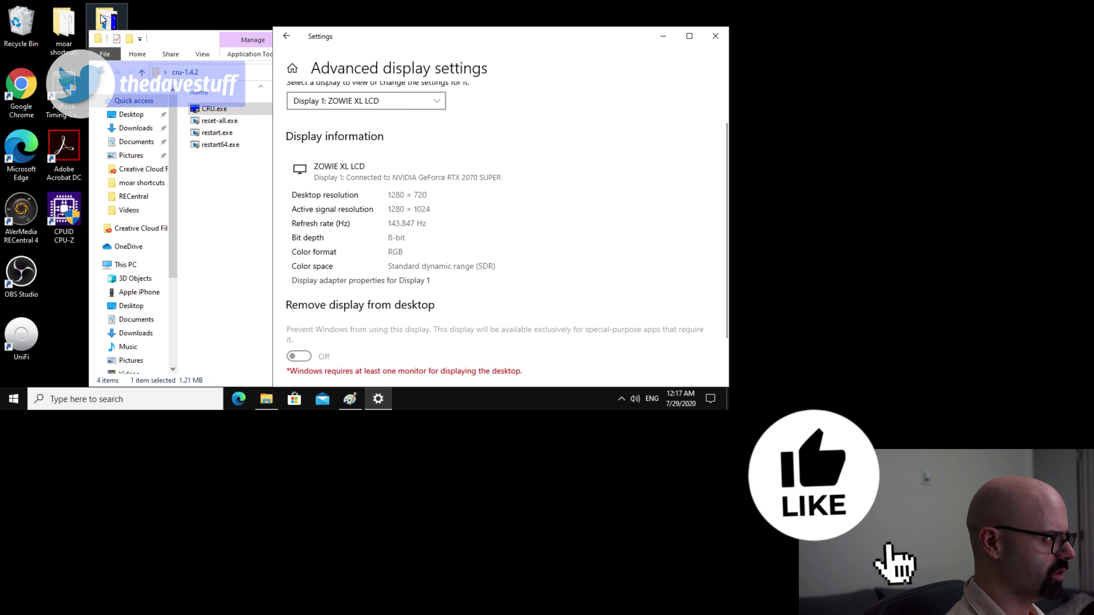
Step: Open Custom Resolution Utility, try adding a 1920x1080 detailed resolution with Automatic - LCD reduced timing at 144 Hz, and discard it
{"action": "left_click", "coordinate": [217, 108]}
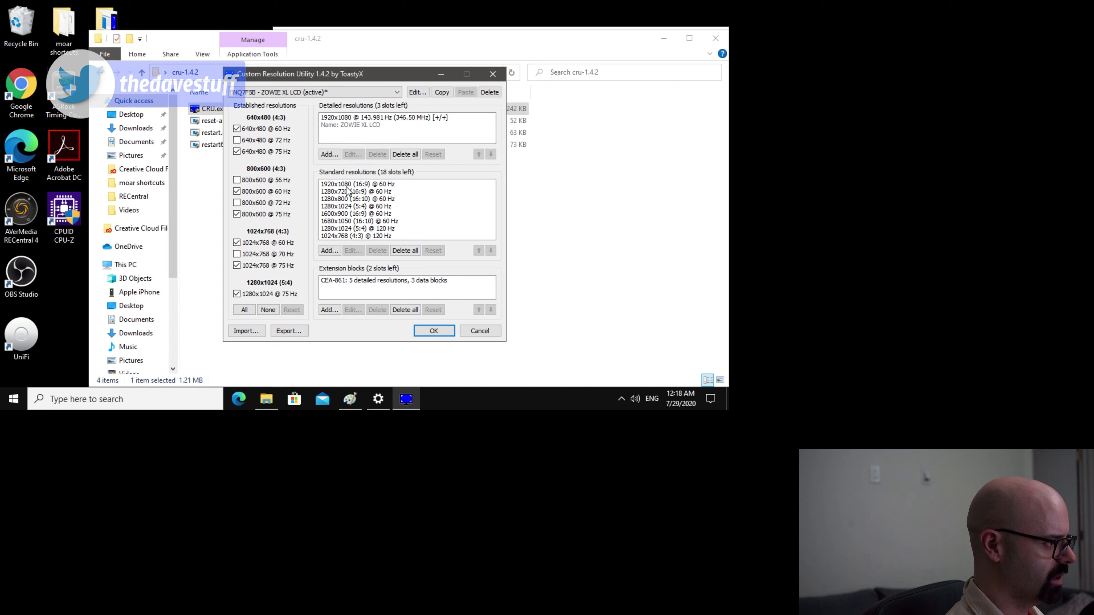
{"action": "left_click", "coordinate": [336, 159]}
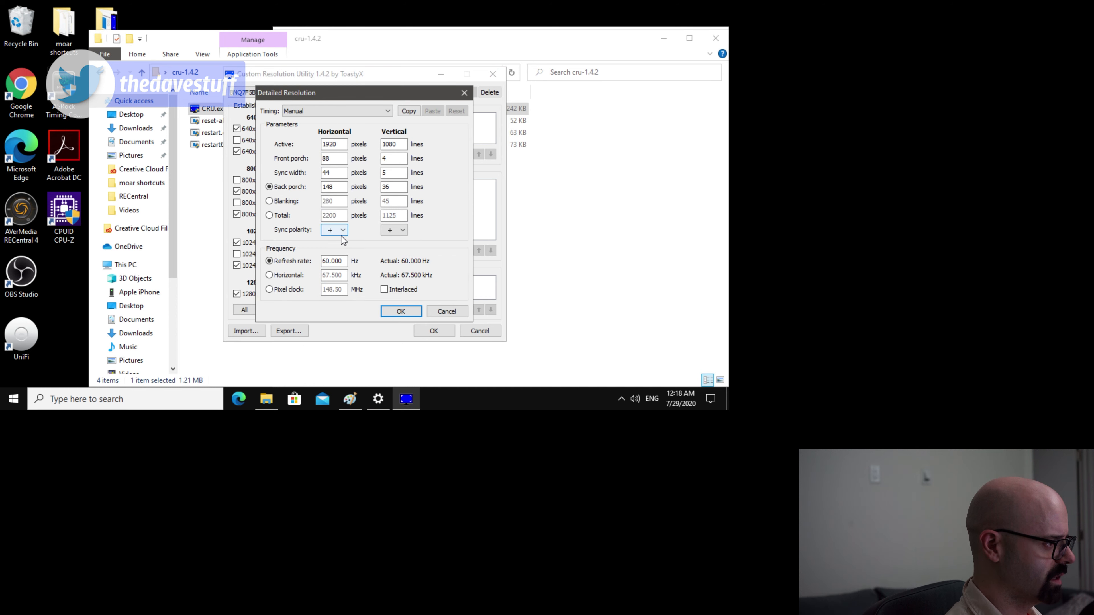
{"action": "left_click", "coordinate": [344, 112]}
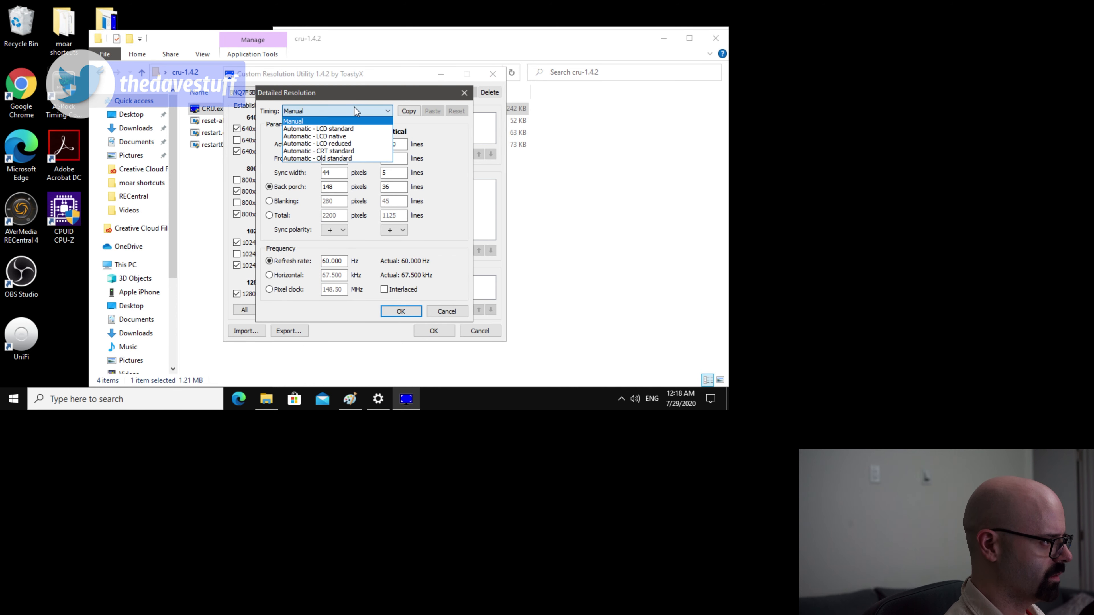
{"action": "left_click", "coordinate": [363, 145]}
{"action": "double_click", "coordinate": [332, 261]}
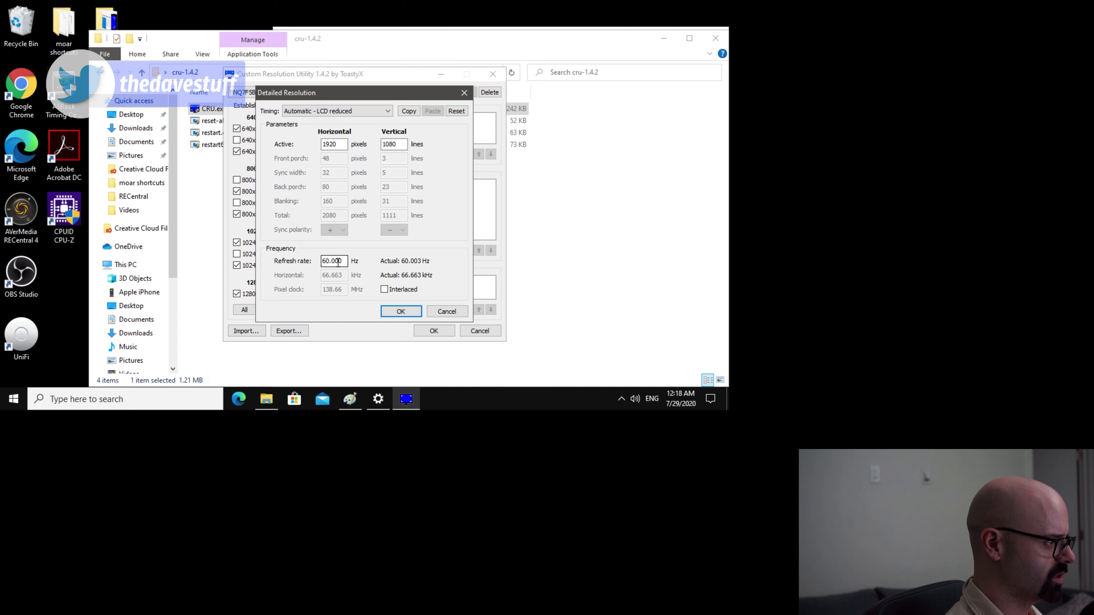
{"action": "key", "text": "BackSpace"}
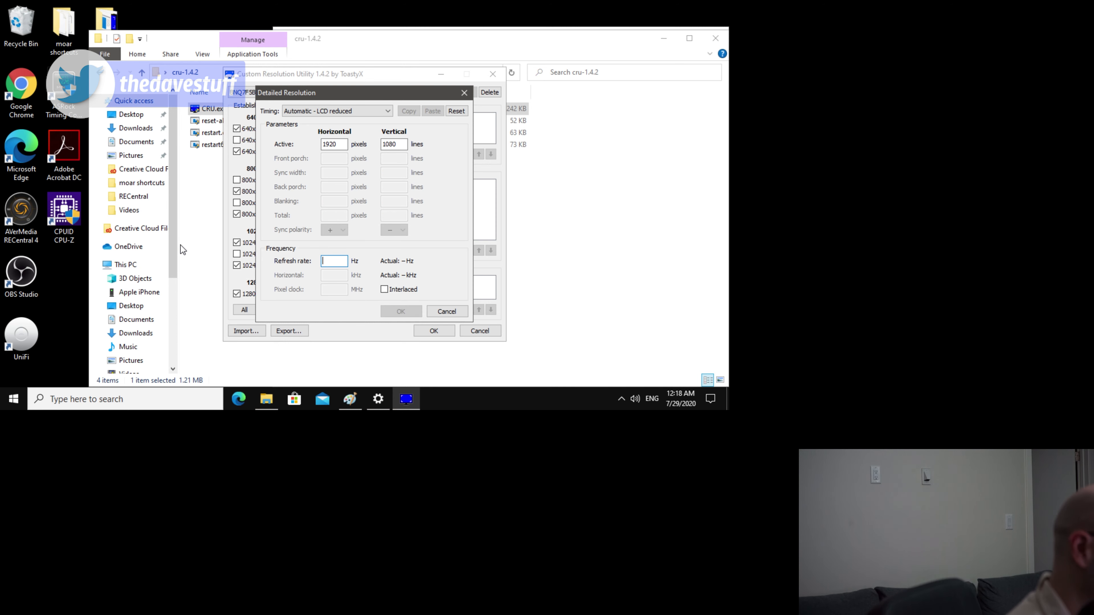
{"action": "type", "text": "144"}
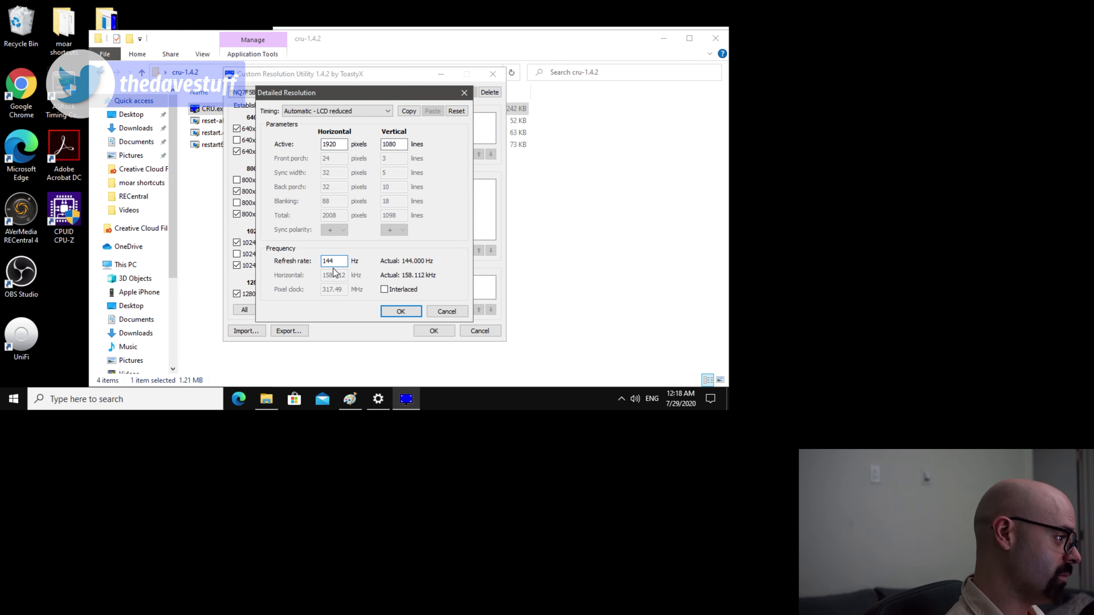
{"action": "left_click", "coordinate": [455, 317]}
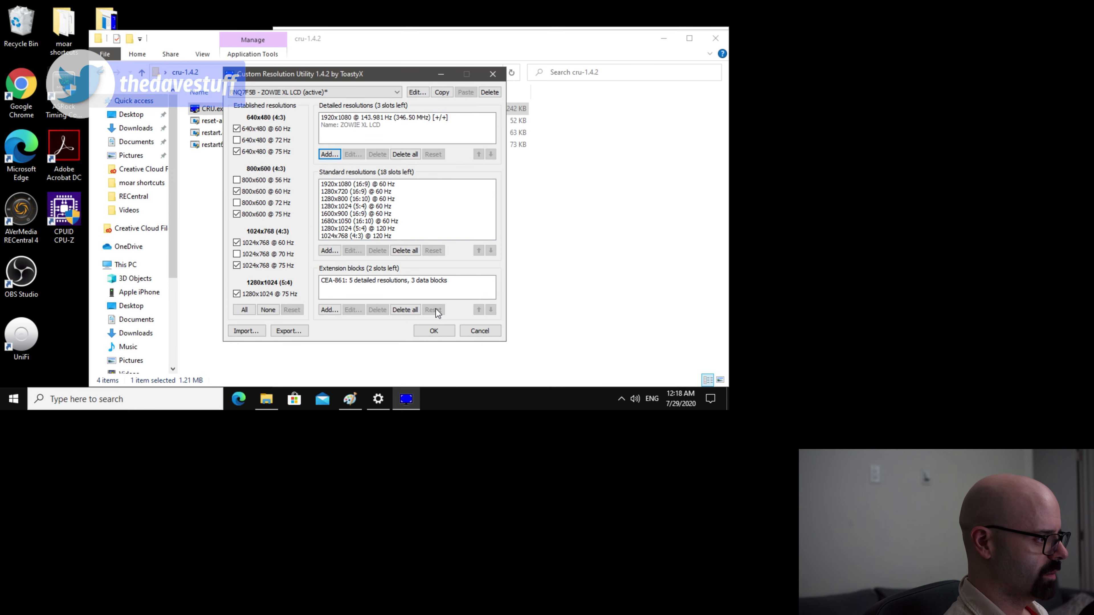
Step: Examine the VTB-EXT, DisplayID and Default types for the CEA-861 extension block, return it to CEA-861, and close the dialog without saving
{"action": "left_click", "coordinate": [400, 280]}
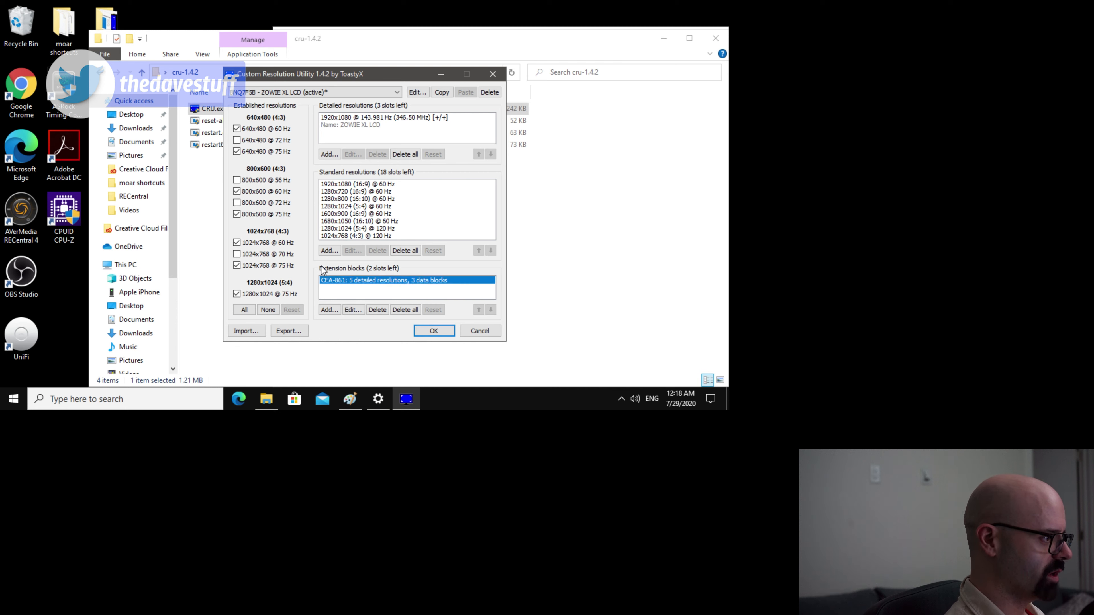
{"action": "left_click", "coordinate": [352, 309]}
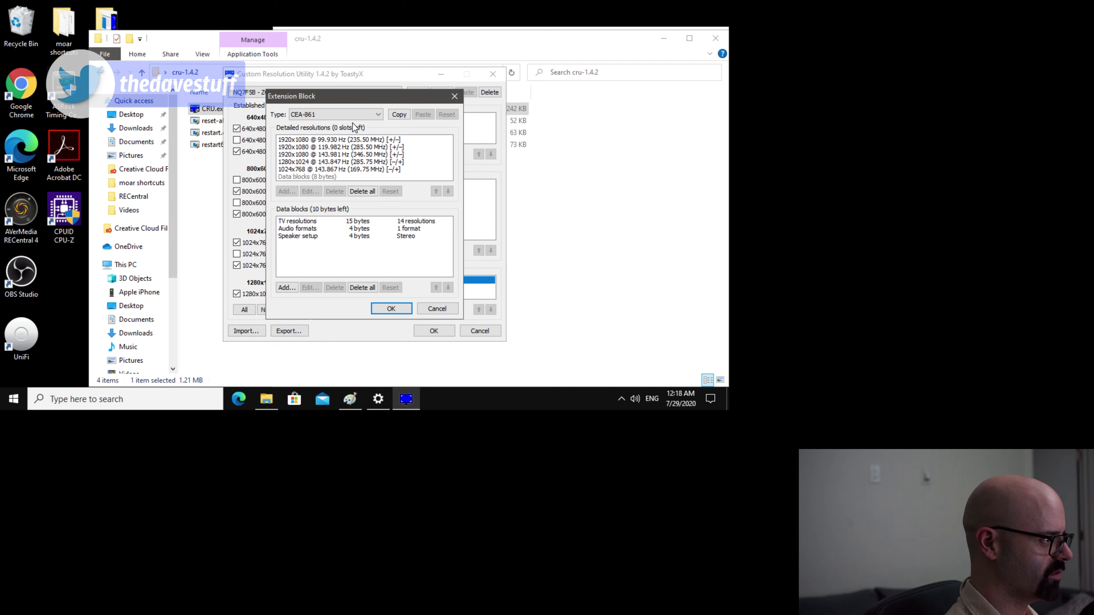
{"action": "left_click", "coordinate": [364, 114]}
{"action": "left_click", "coordinate": [349, 132]}
{"action": "left_click", "coordinate": [354, 112]}
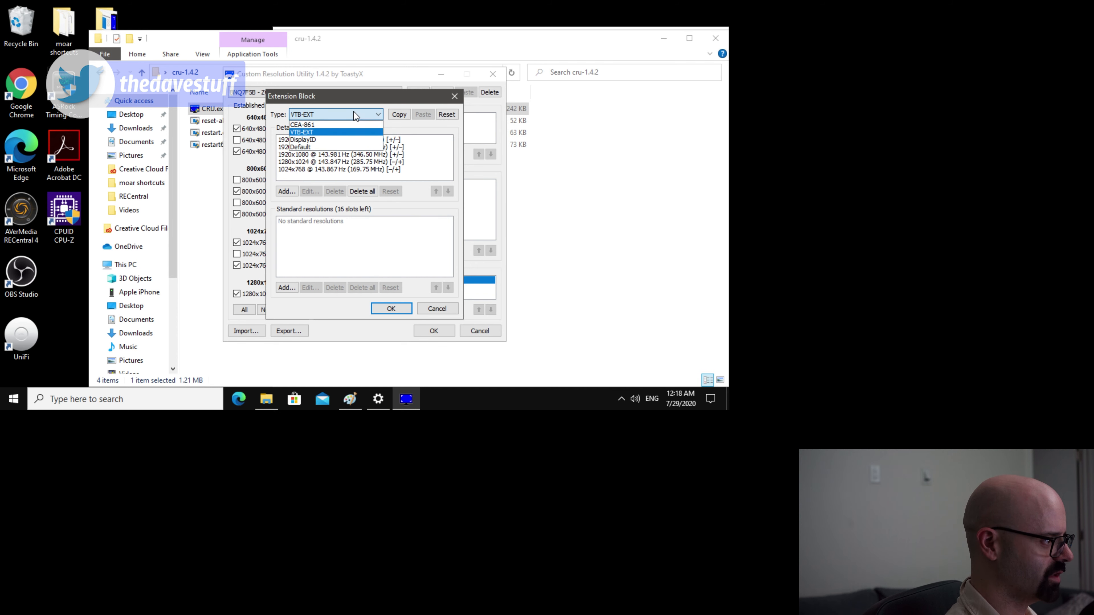
{"action": "left_click", "coordinate": [339, 138]}
{"action": "left_click", "coordinate": [345, 116]}
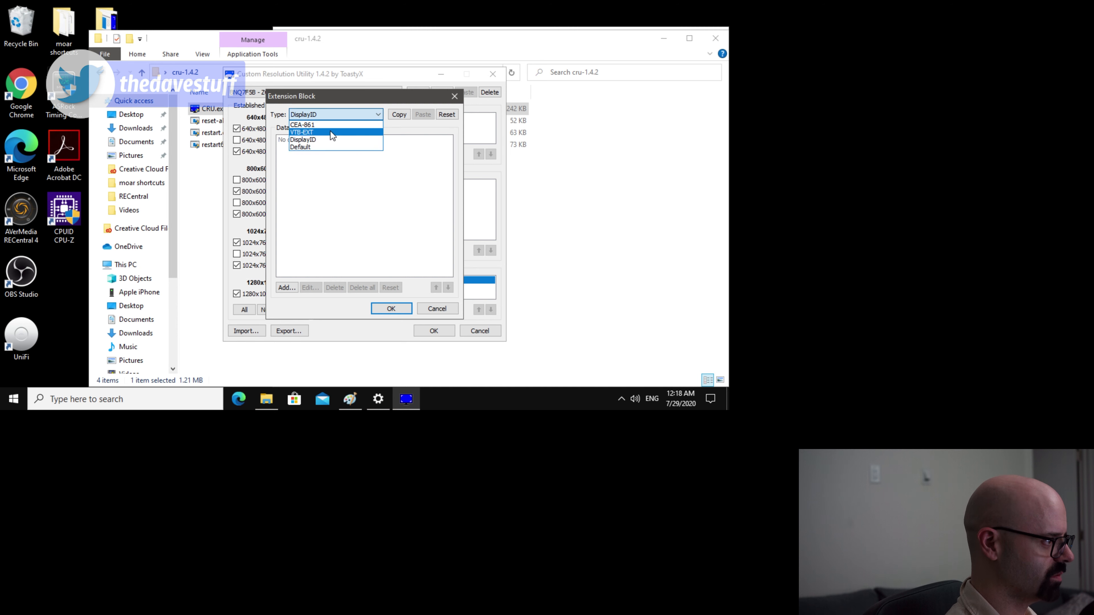
{"action": "left_click", "coordinate": [321, 146]}
{"action": "left_click", "coordinate": [331, 115]}
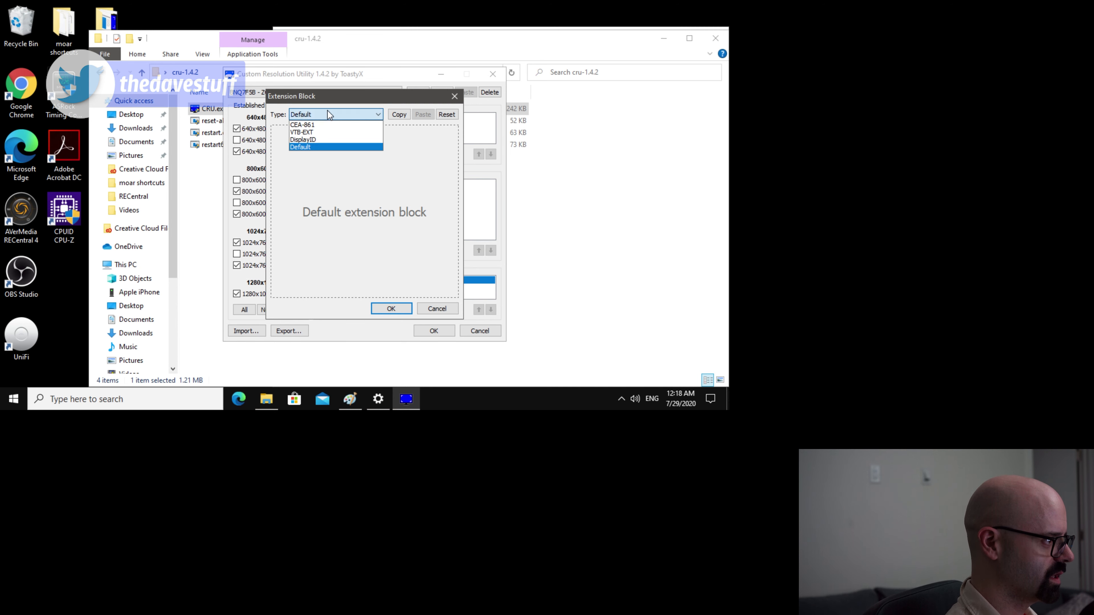
{"action": "left_click", "coordinate": [323, 126]}
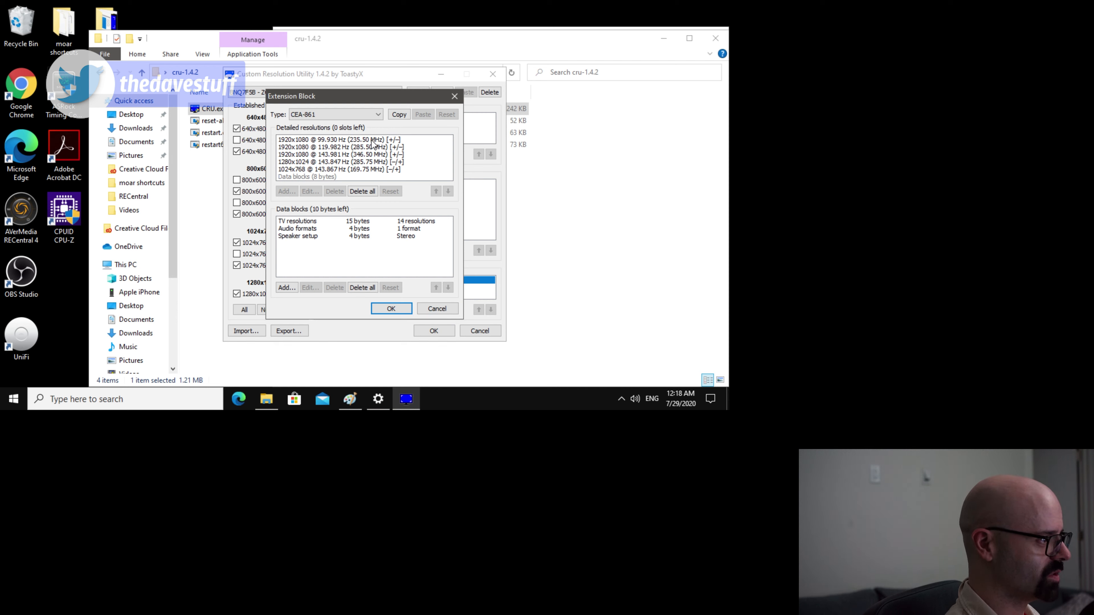
{"action": "left_click", "coordinate": [447, 307]}
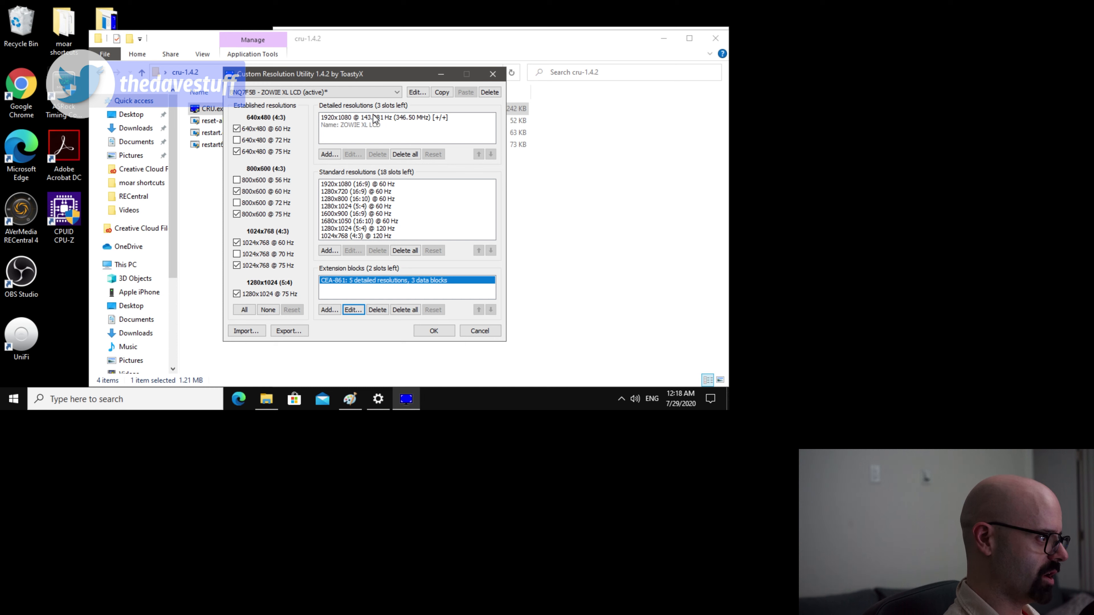
Step: Select the 1920x1080 detailed resolution, exit Custom Resolution Utility without saving, and close the cru-1.4.2 folder window
{"action": "left_click", "coordinate": [388, 117]}
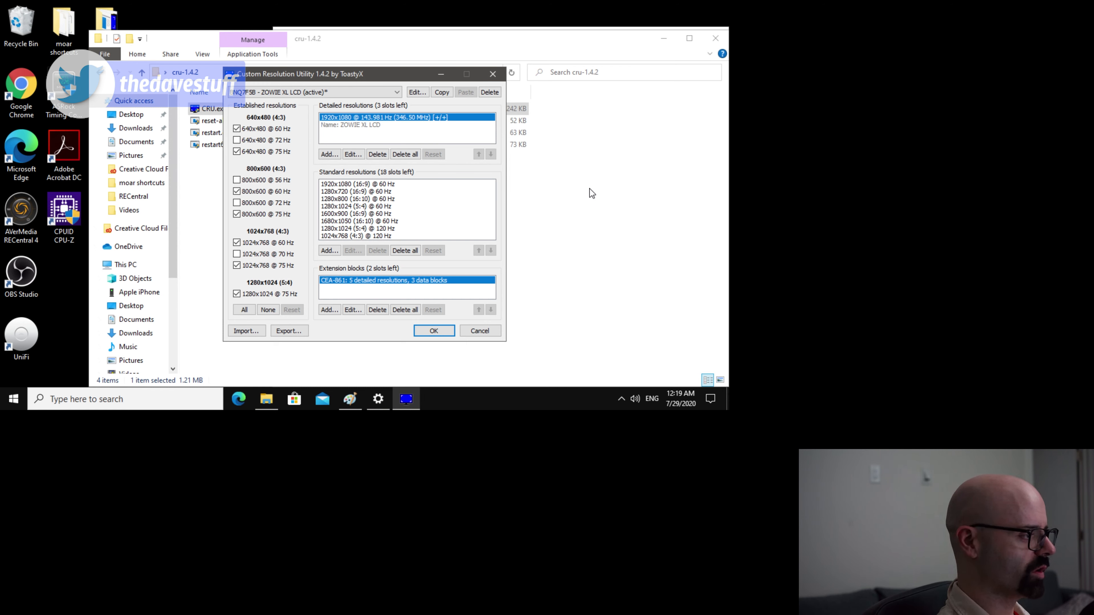
{"action": "left_click", "coordinate": [489, 328]}
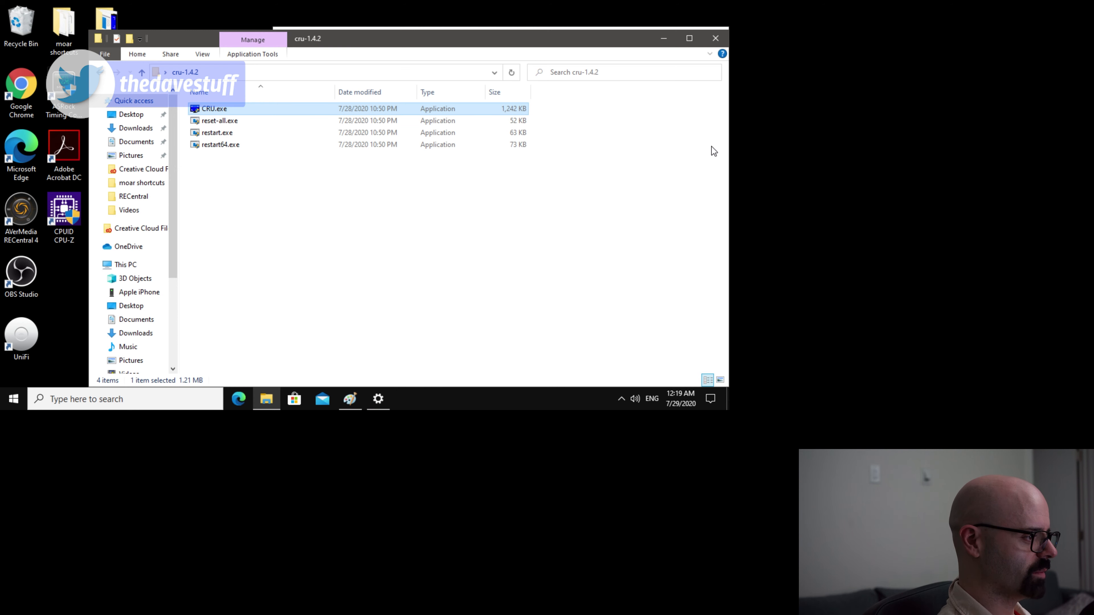
{"action": "left_click", "coordinate": [720, 38]}
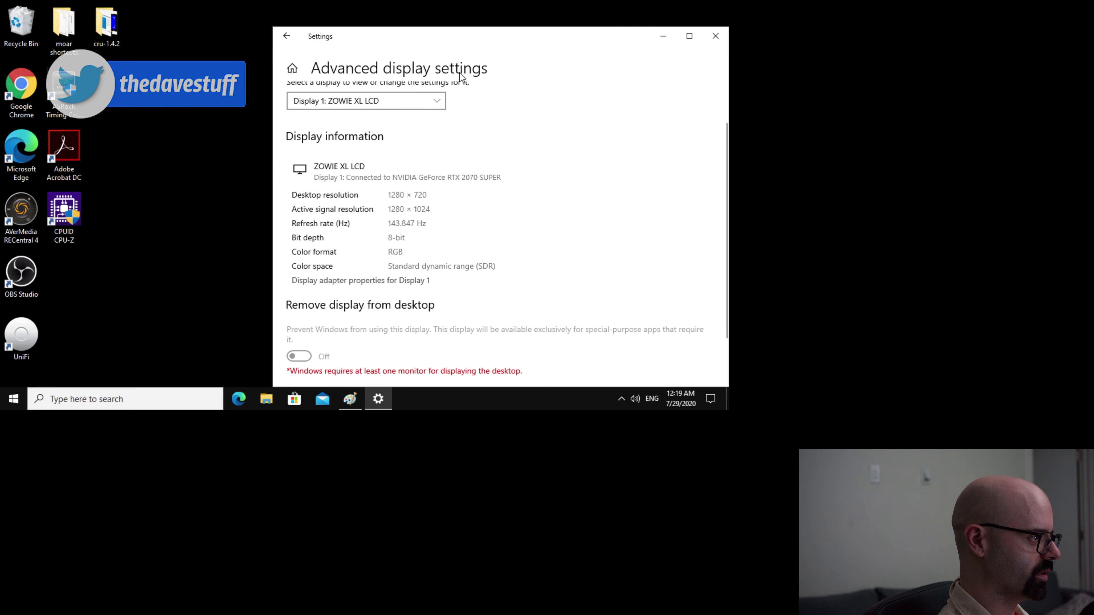
Step: Apply the 1920 by 1080, True Color (32 bit), 144 Hertz mode through Display 1's adapter properties and keep the changes
{"action": "scroll", "coordinate": [448, 168], "scroll_direction": "down", "scroll_amount": 2}
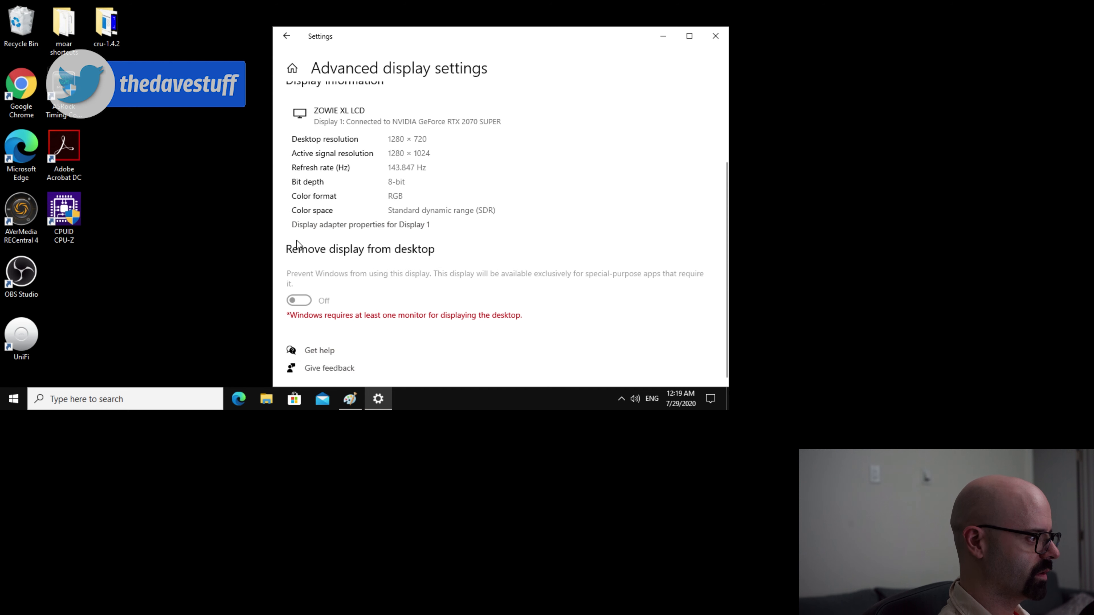
{"action": "left_click", "coordinate": [335, 225]}
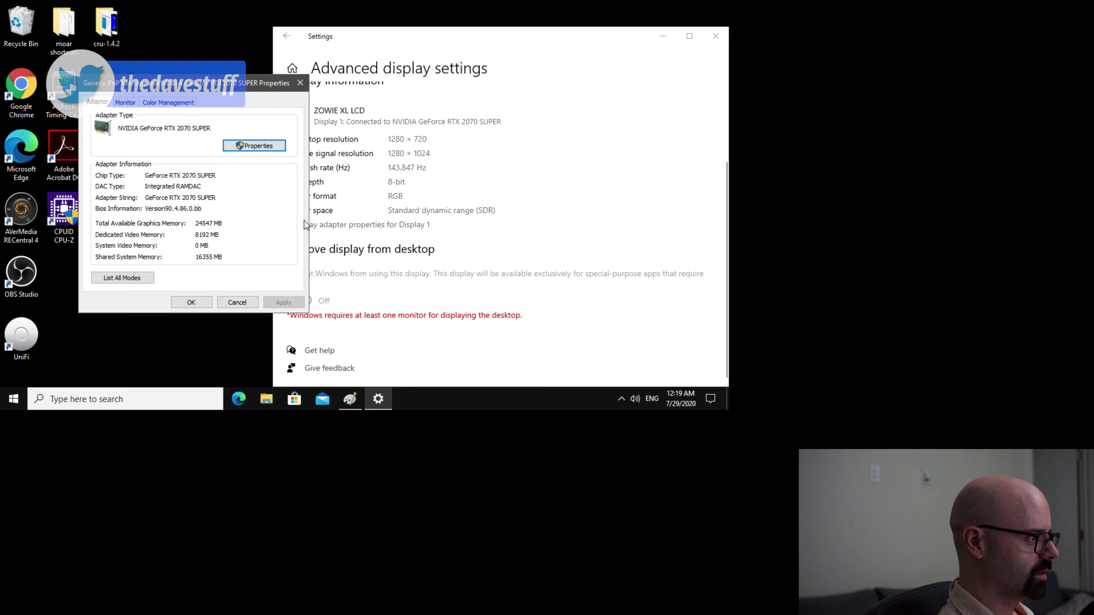
{"action": "left_click", "coordinate": [109, 278]}
{"action": "scroll", "coordinate": [203, 196], "scroll_direction": "up", "scroll_amount": 10}
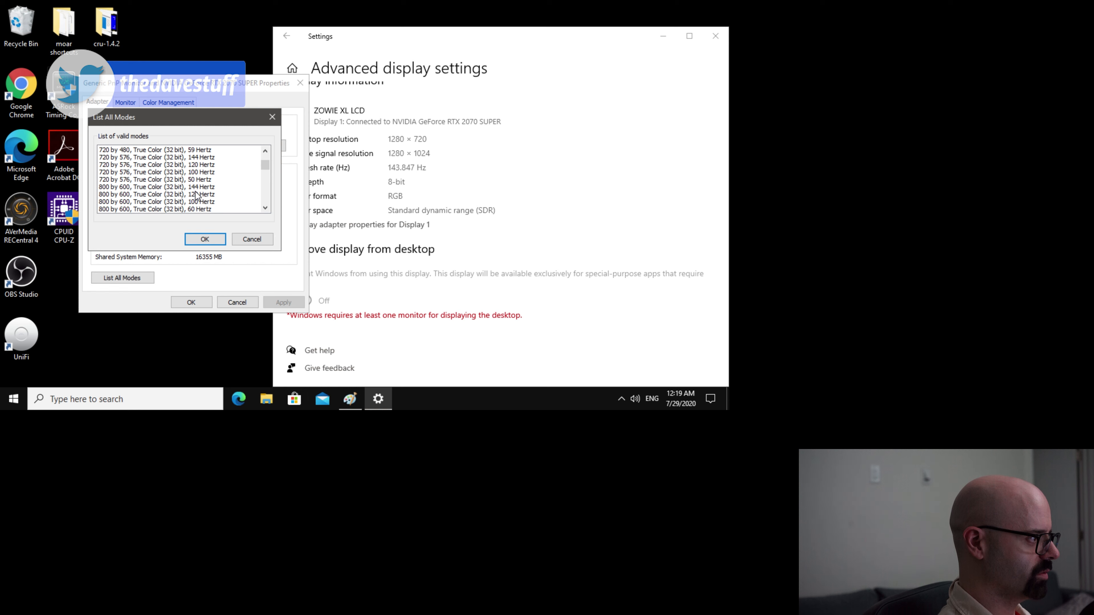
{"action": "scroll", "coordinate": [183, 164], "scroll_direction": "down", "scroll_amount": 20}
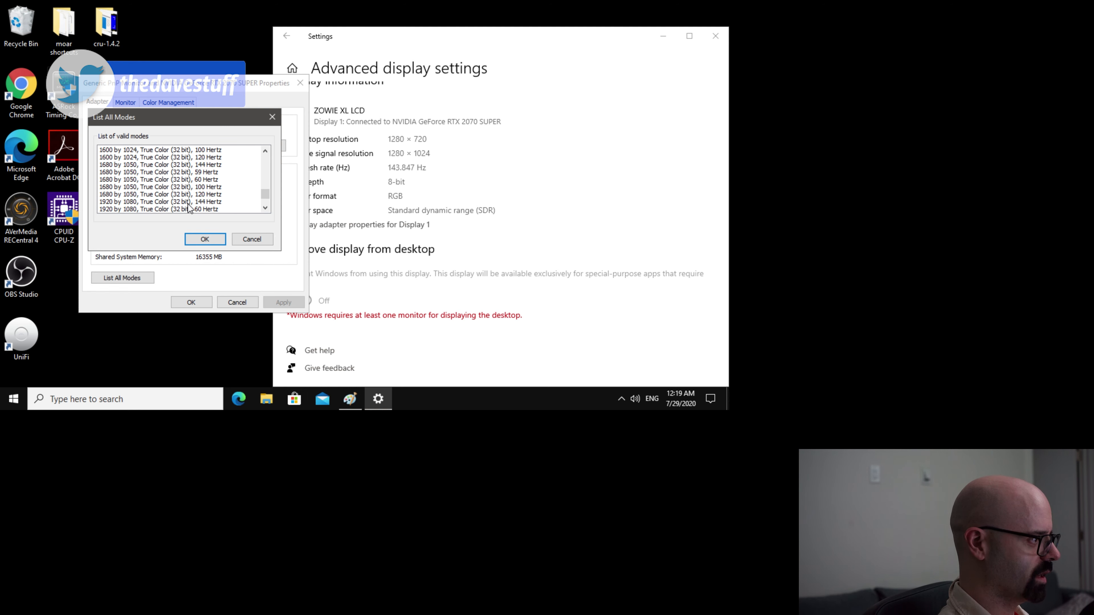
{"action": "left_click", "coordinate": [192, 201]}
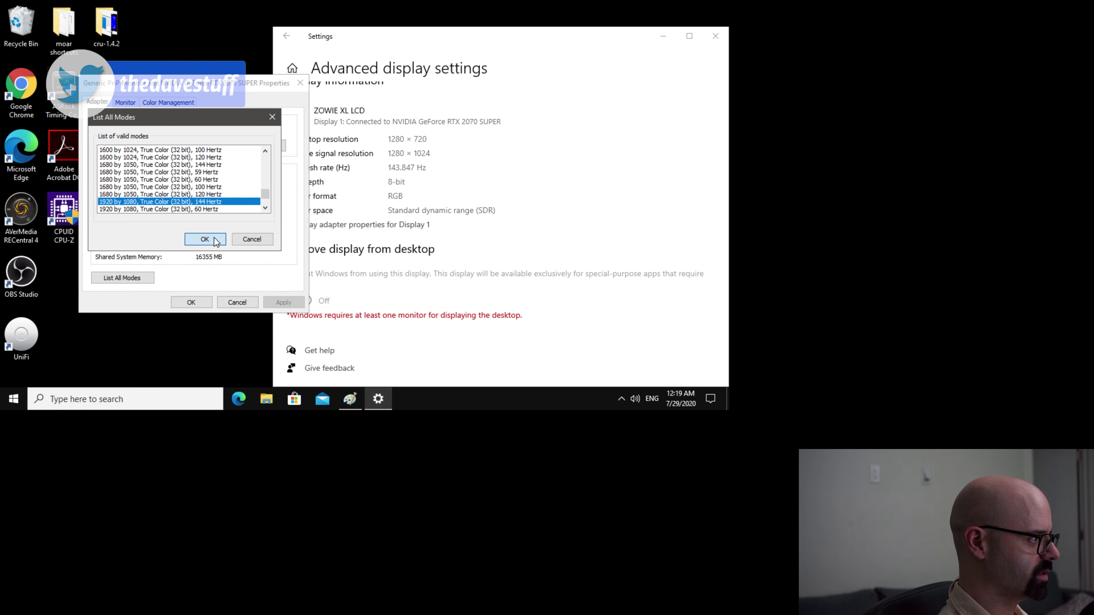
{"action": "left_click", "coordinate": [211, 239]}
{"action": "left_click", "coordinate": [289, 307]}
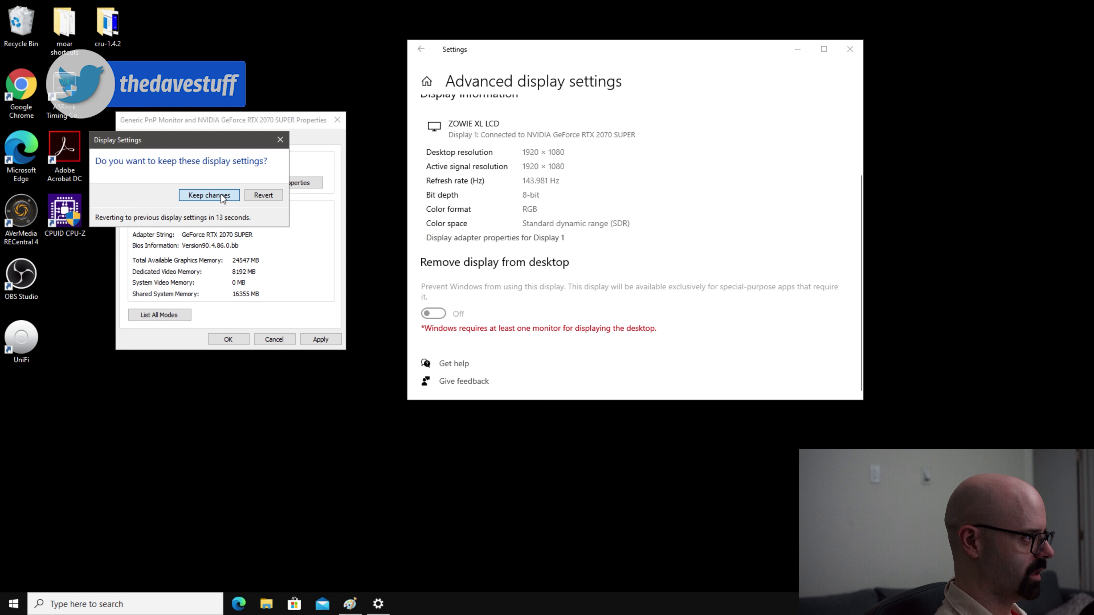
{"action": "left_click", "coordinate": [211, 196]}
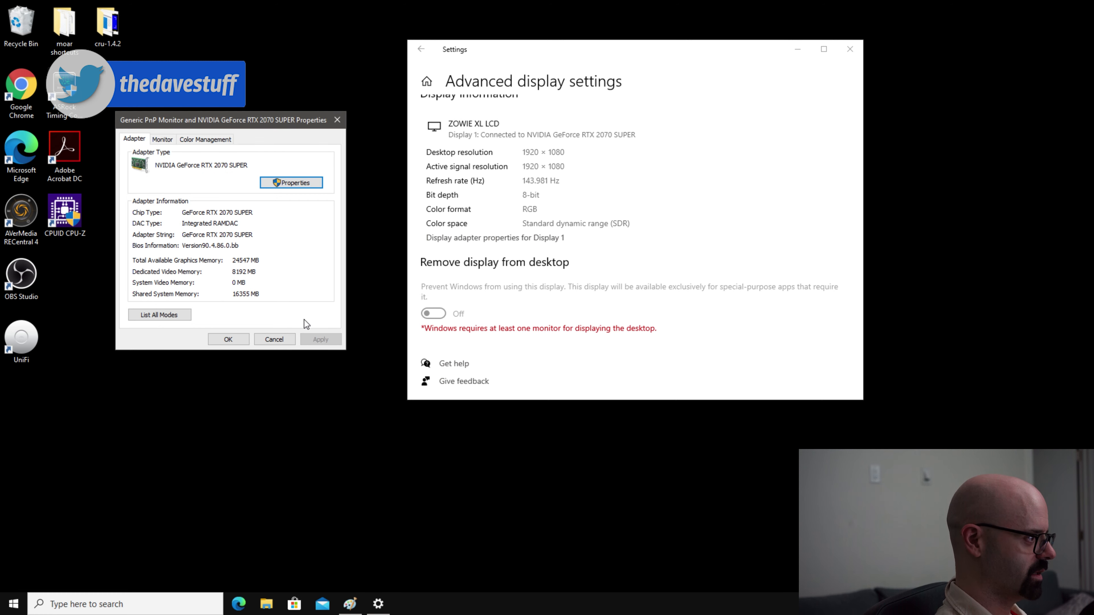
Step: Dismiss the Generic PnP Monitor adapter properties, bring up the display settings, and close the Settings window
{"action": "left_click", "coordinate": [274, 339]}
{"action": "right_click", "coordinate": [293, 203]}
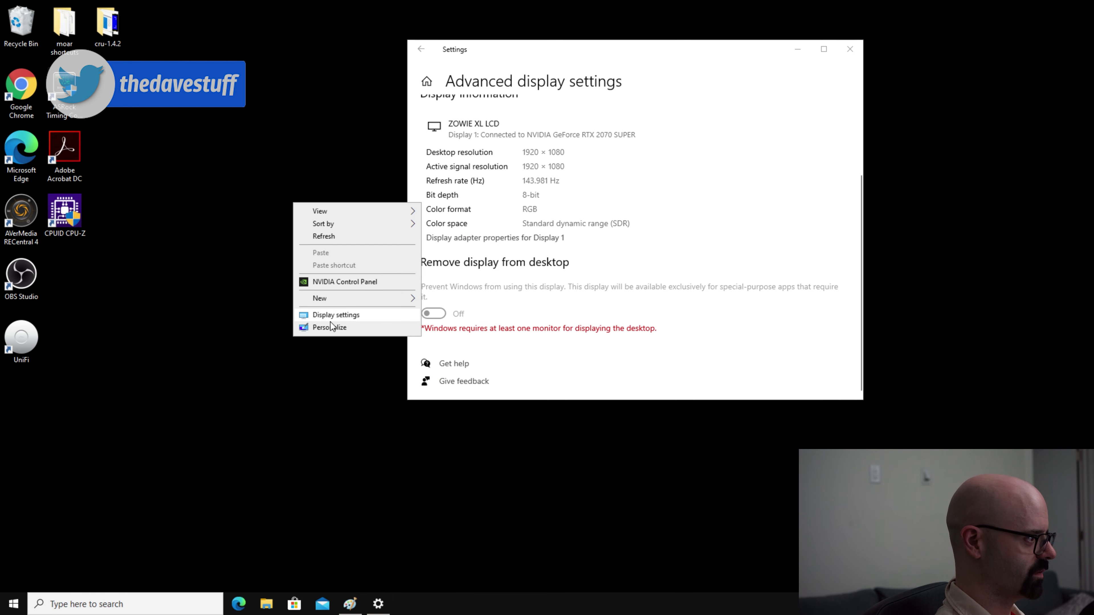
{"action": "left_click", "coordinate": [336, 314]}
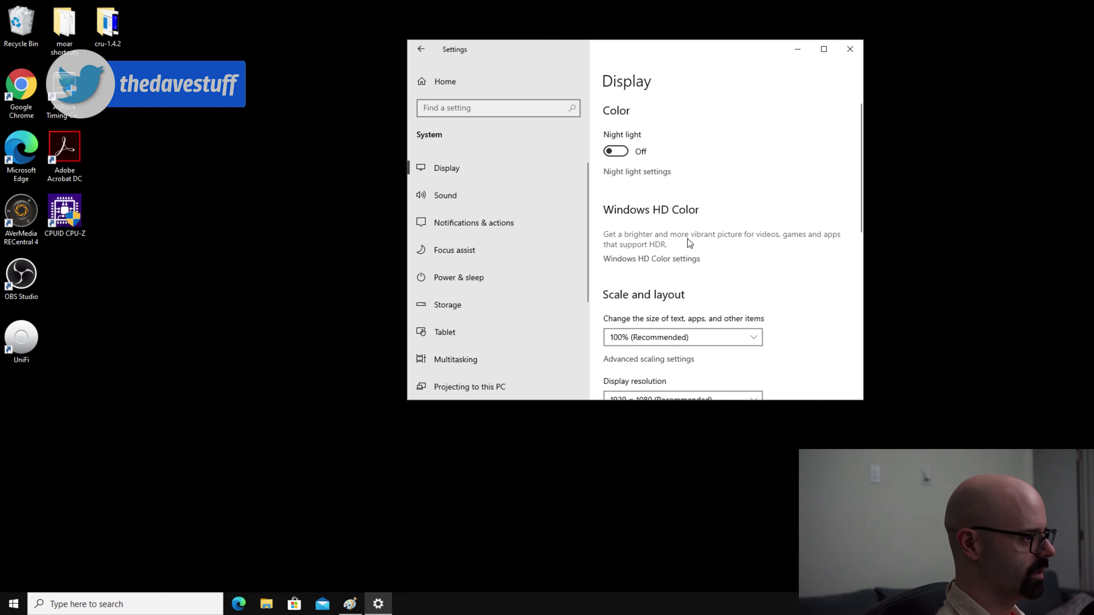
{"action": "left_click", "coordinate": [849, 48]}
Step: Check the BenQ ZOWIE display's resolution and refresh rate in NVIDIA Control Panel, and close it without changes
{"action": "right_click", "coordinate": [779, 67]}
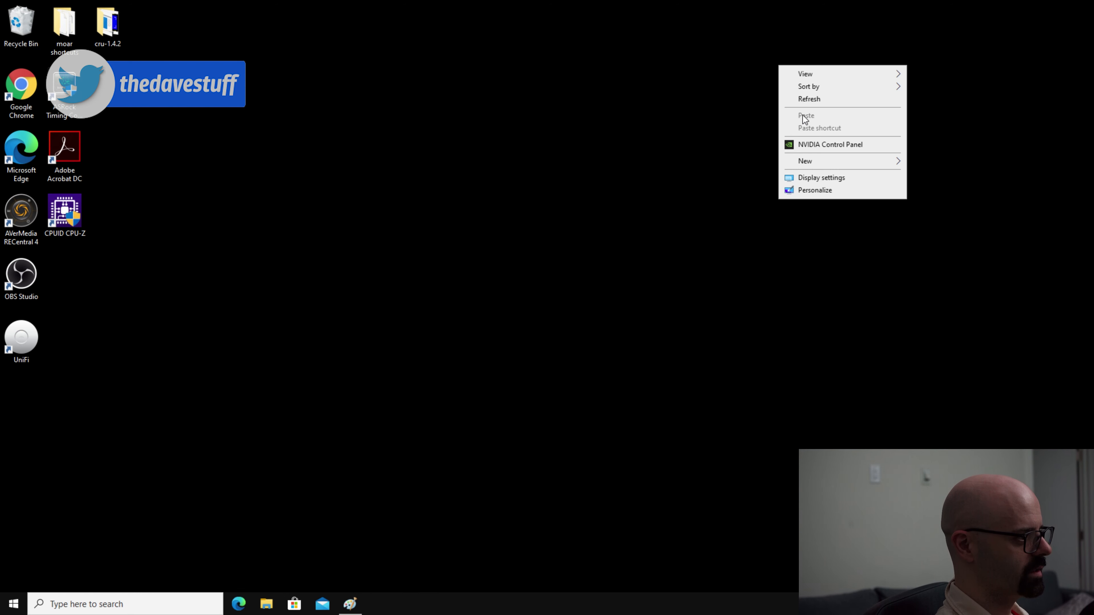
{"action": "left_click", "coordinate": [825, 145]}
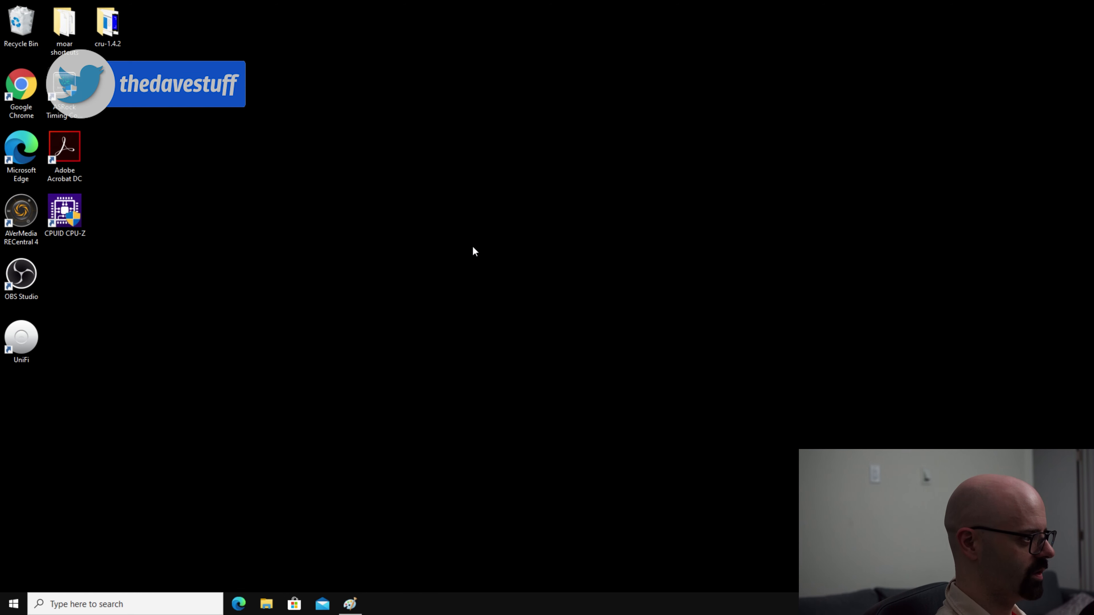
{"action": "scroll", "coordinate": [283, 300], "scroll_direction": "down", "scroll_amount": 1}
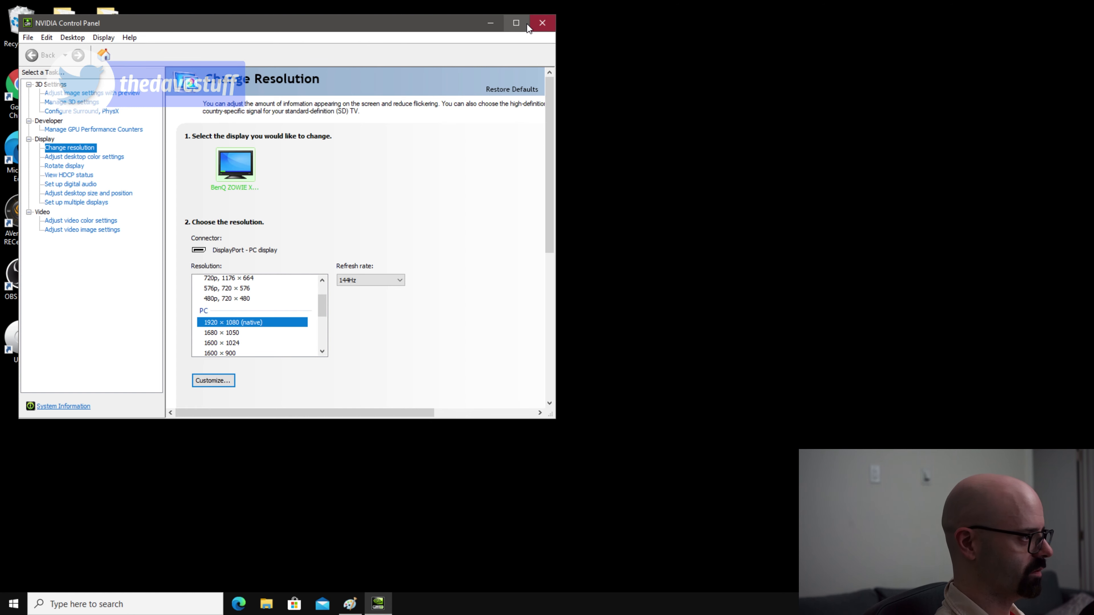
{"action": "left_click", "coordinate": [541, 26]}
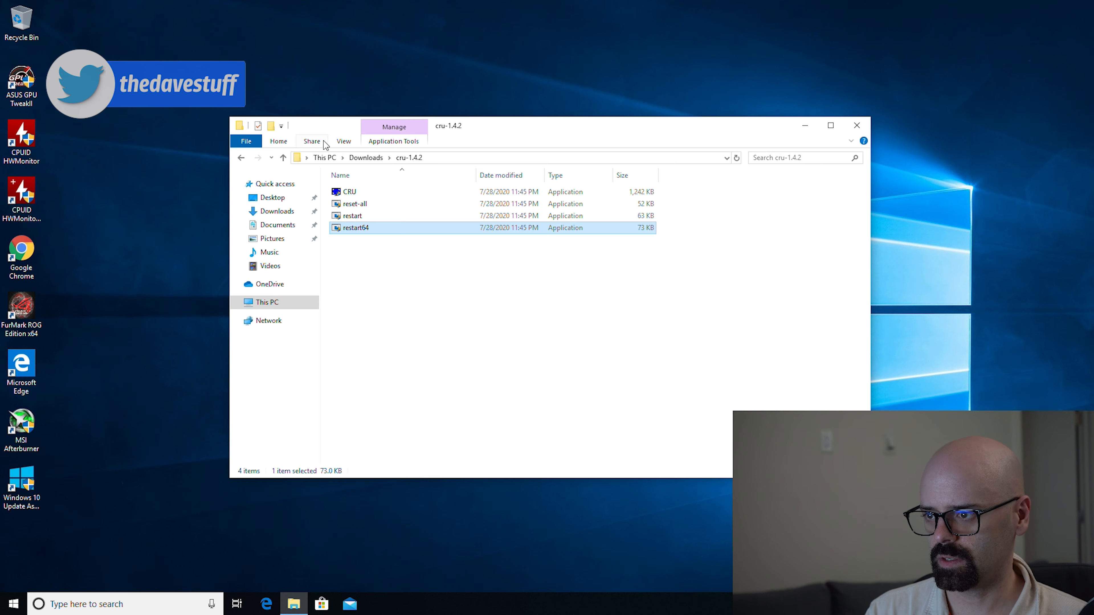
Step: Open Custom Resolution Utility with permission to make changes and move the AVT GC573's 1920x1080 @ 239.964 Hz detailed resolution to first place
{"action": "double_click", "coordinate": [361, 194]}
{"action": "left_click", "coordinate": [511, 384]}
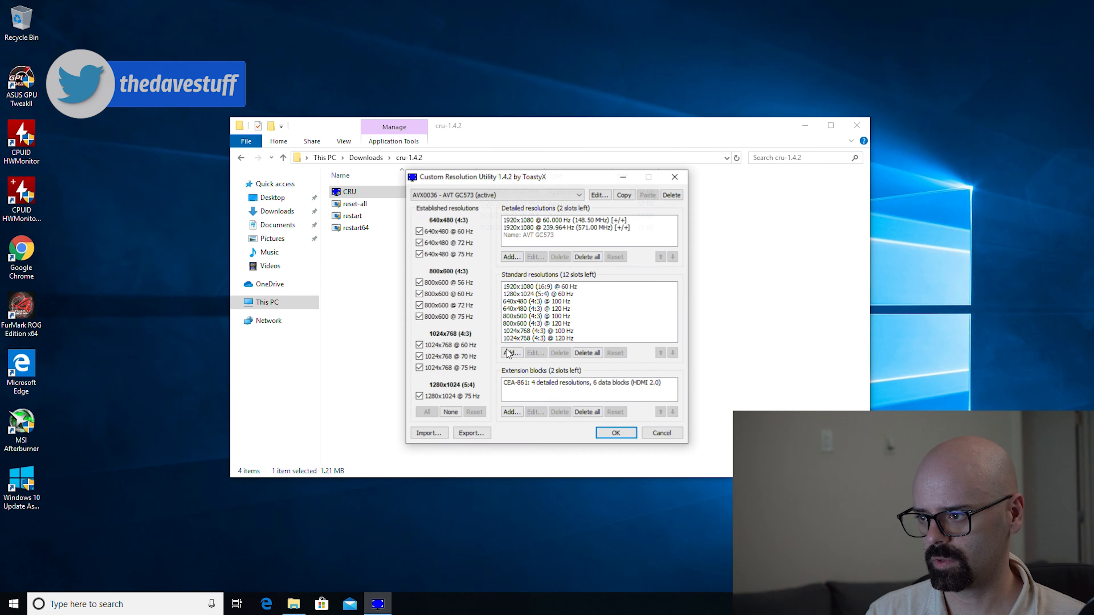
{"action": "left_click", "coordinate": [502, 192]}
{"action": "left_click", "coordinate": [502, 192]}
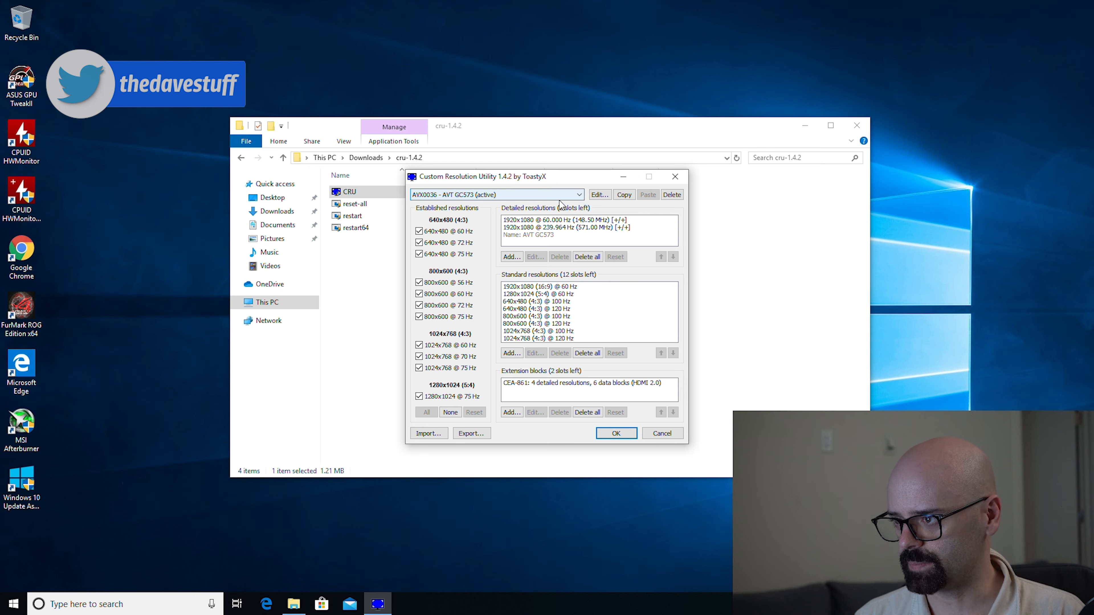
{"action": "left_click", "coordinate": [589, 228]}
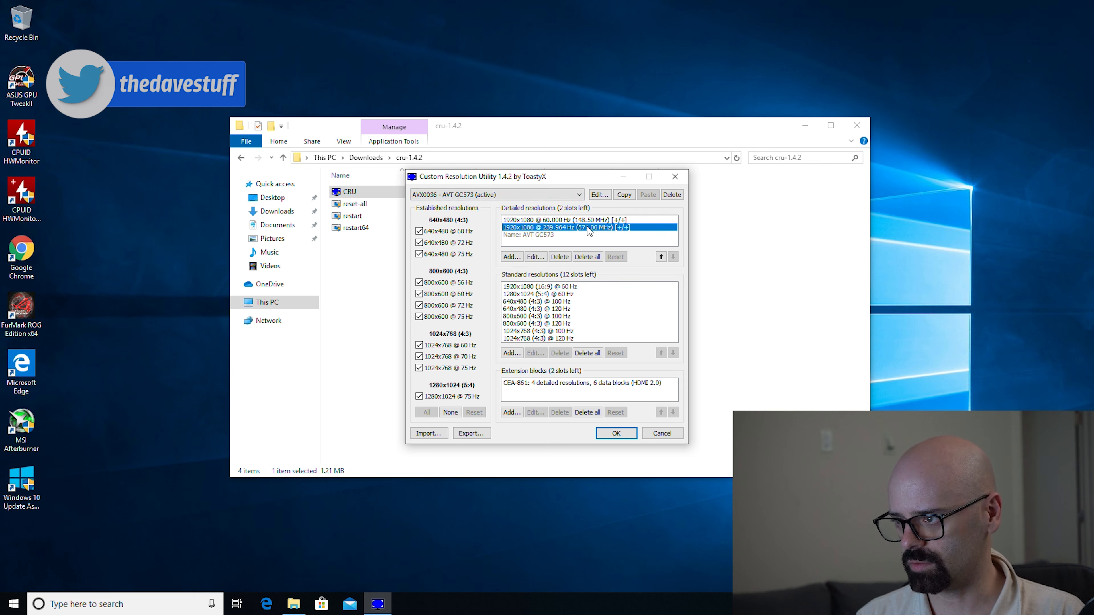
{"action": "left_click", "coordinate": [660, 256]}
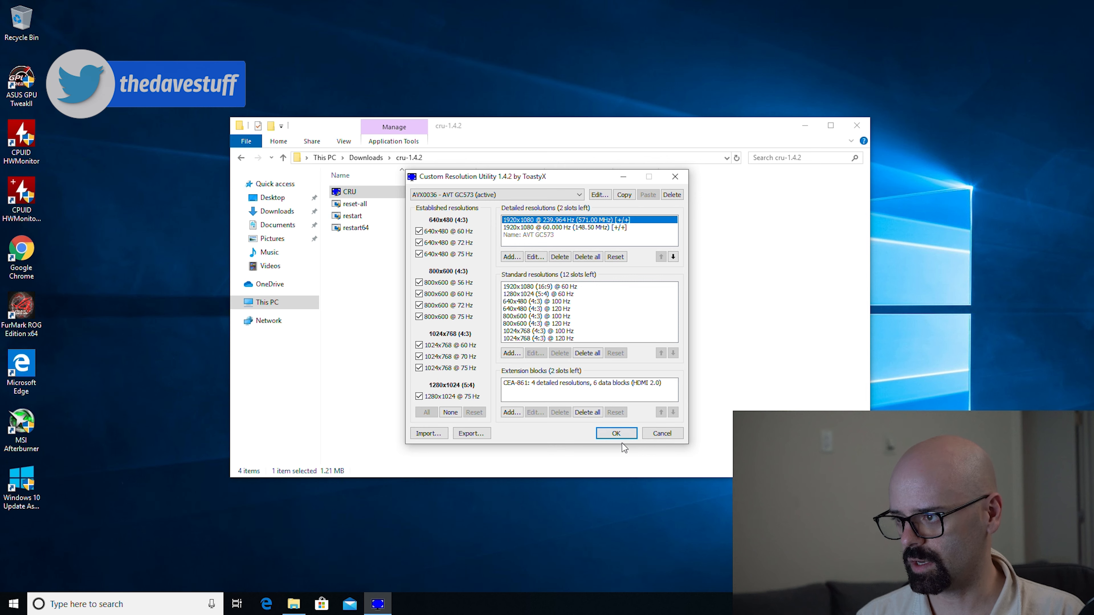
Step: Examine the timing parameters of the 239.964 Hz detailed resolution and the contents of the CEA-861 extension block, leaving both unchanged
{"action": "left_click", "coordinate": [534, 257]}
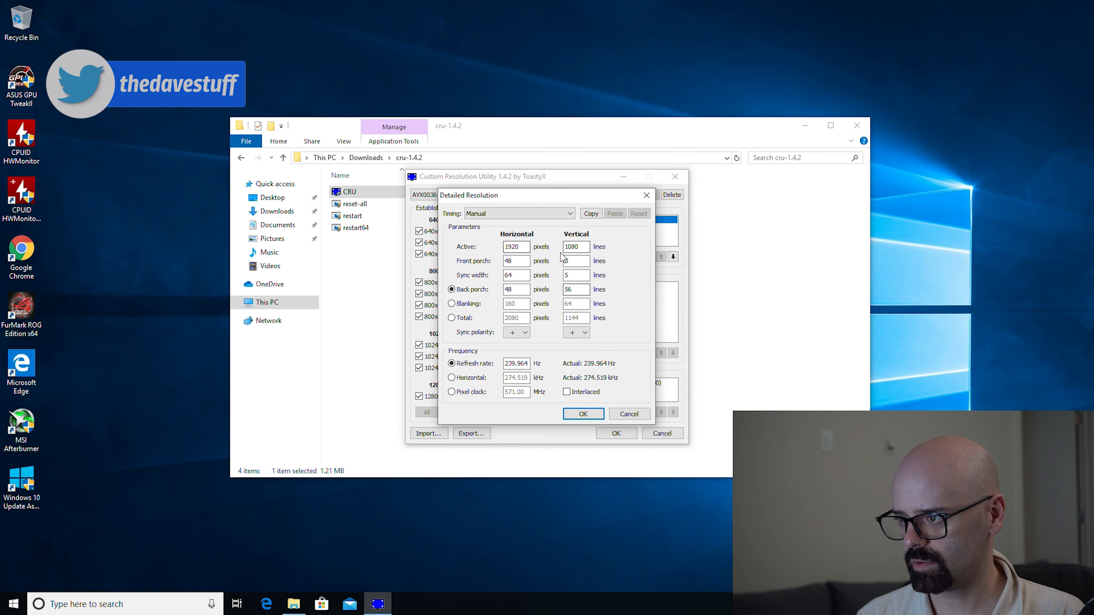
{"action": "left_click", "coordinate": [632, 412]}
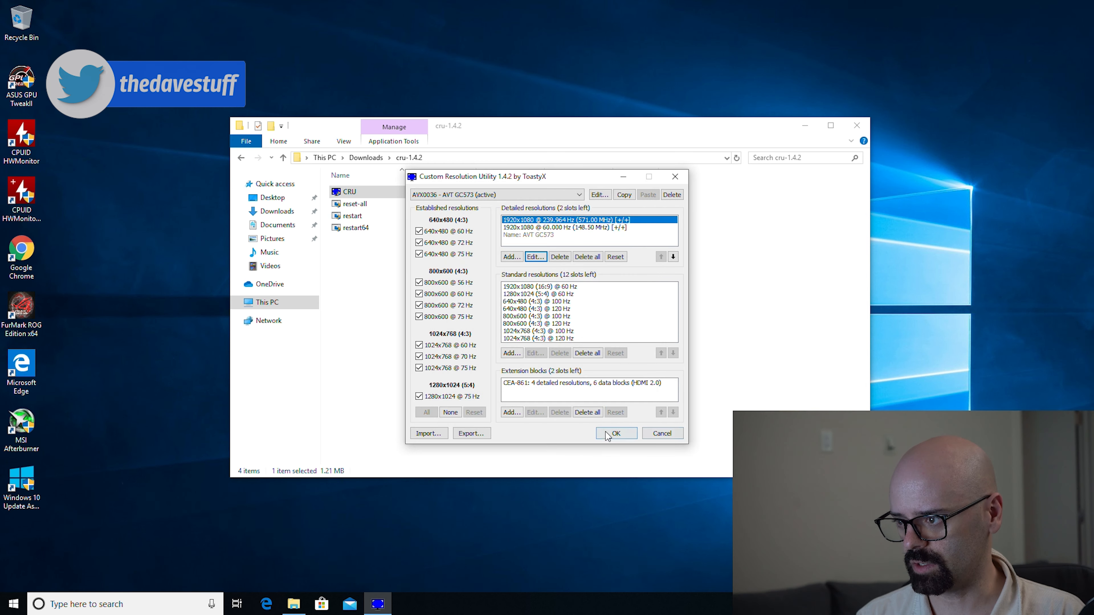
{"action": "left_click", "coordinate": [542, 388]}
{"action": "left_click", "coordinate": [536, 412]}
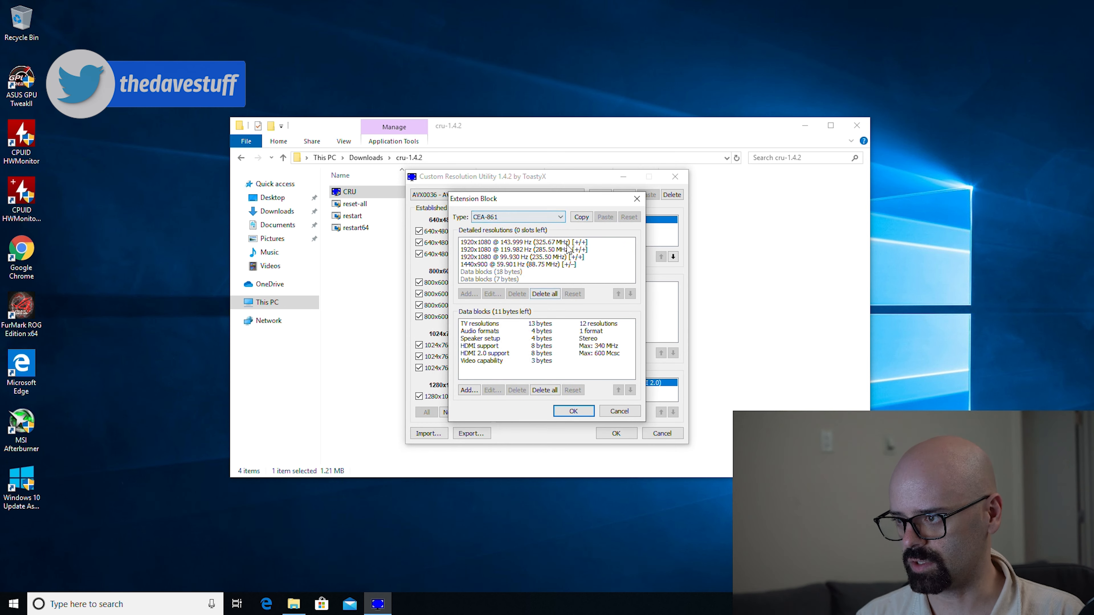
{"action": "left_click", "coordinate": [620, 412]}
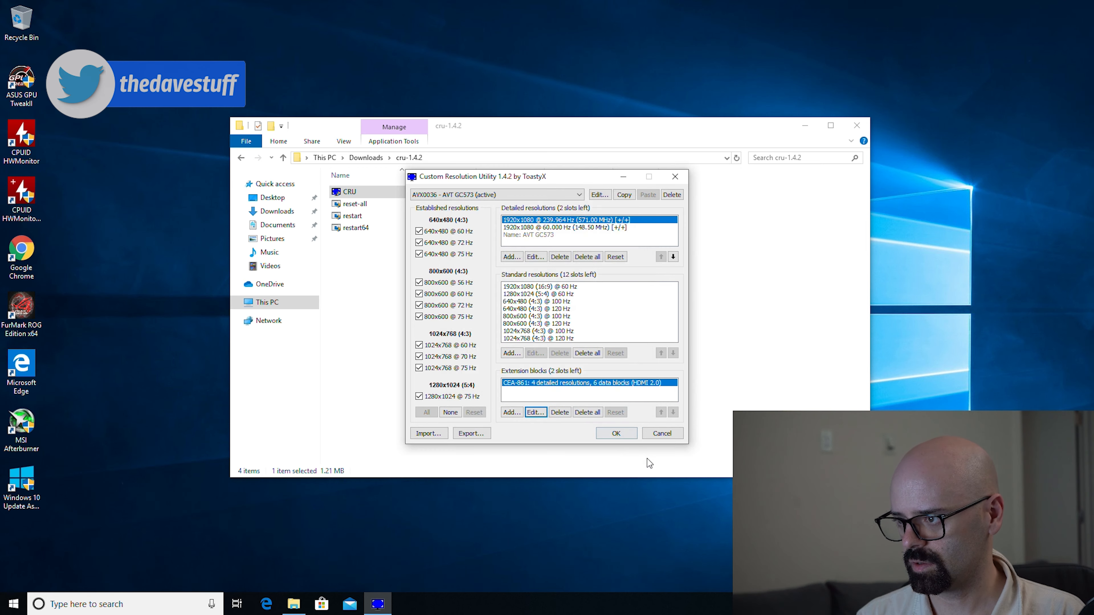
Step: Save the Custom Resolution Utility changes and restart the graphics driver with restart64, exiting the restart tool
{"action": "left_click", "coordinate": [619, 435]}
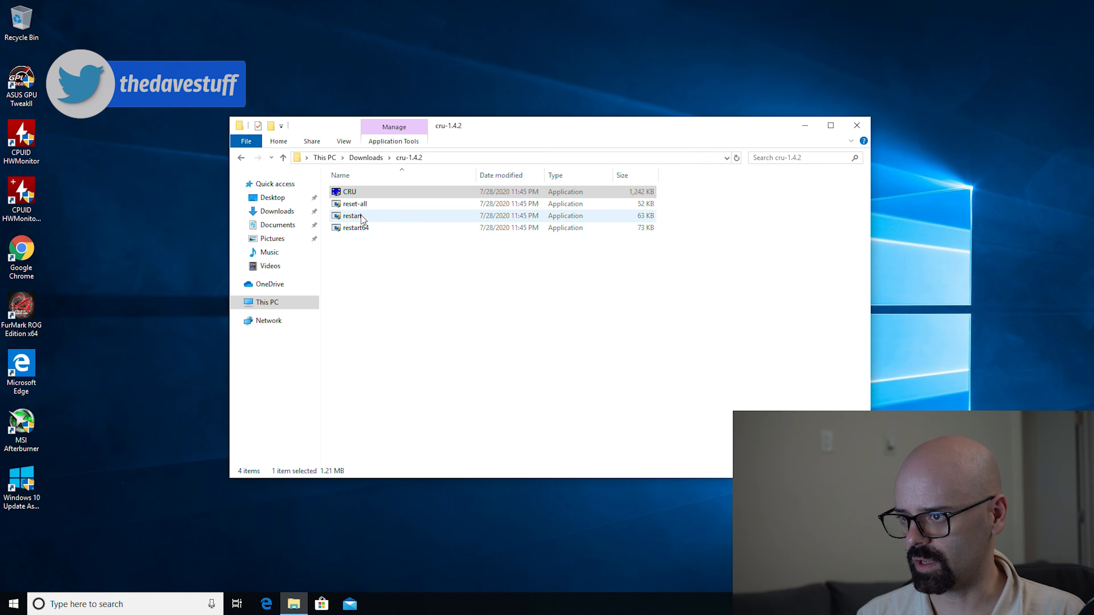
{"action": "double_click", "coordinate": [353, 227]}
{"action": "left_click", "coordinate": [474, 382]}
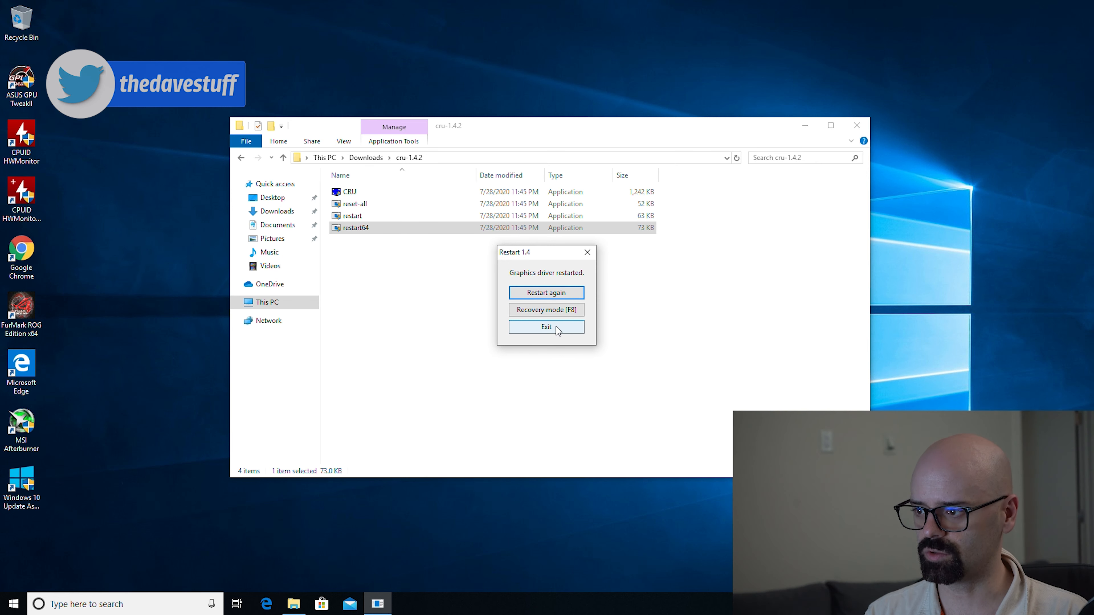
{"action": "left_click", "coordinate": [546, 327]}
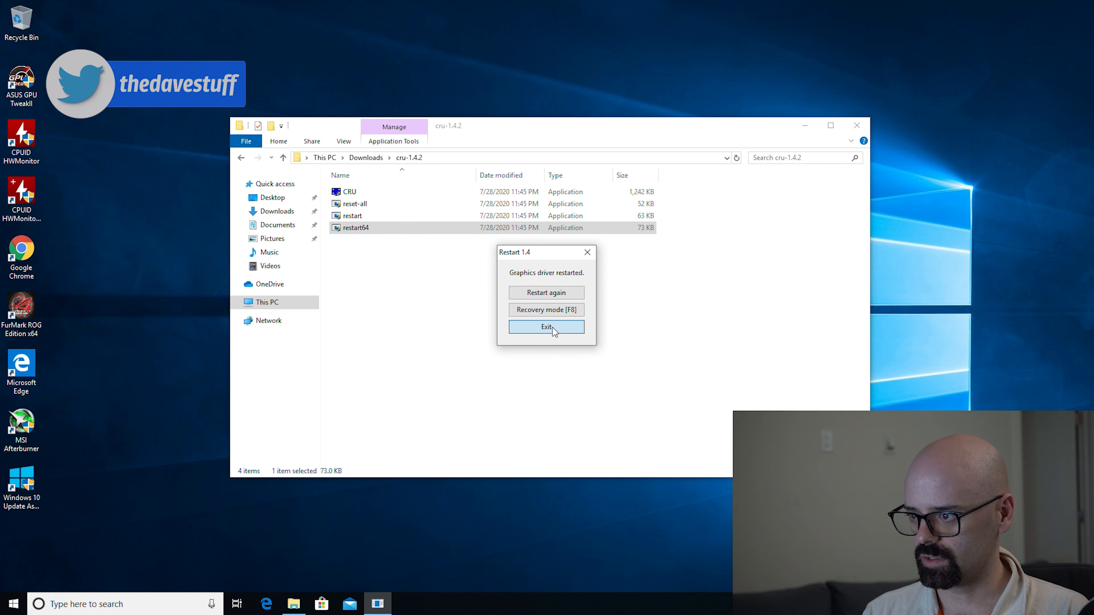
Step: Check the refresh rate for the PC 1920 × 1080 (native) resolution of the AVT GC573 in NVIDIA Control Panel, closing without applying
{"action": "right_click", "coordinate": [381, 88]}
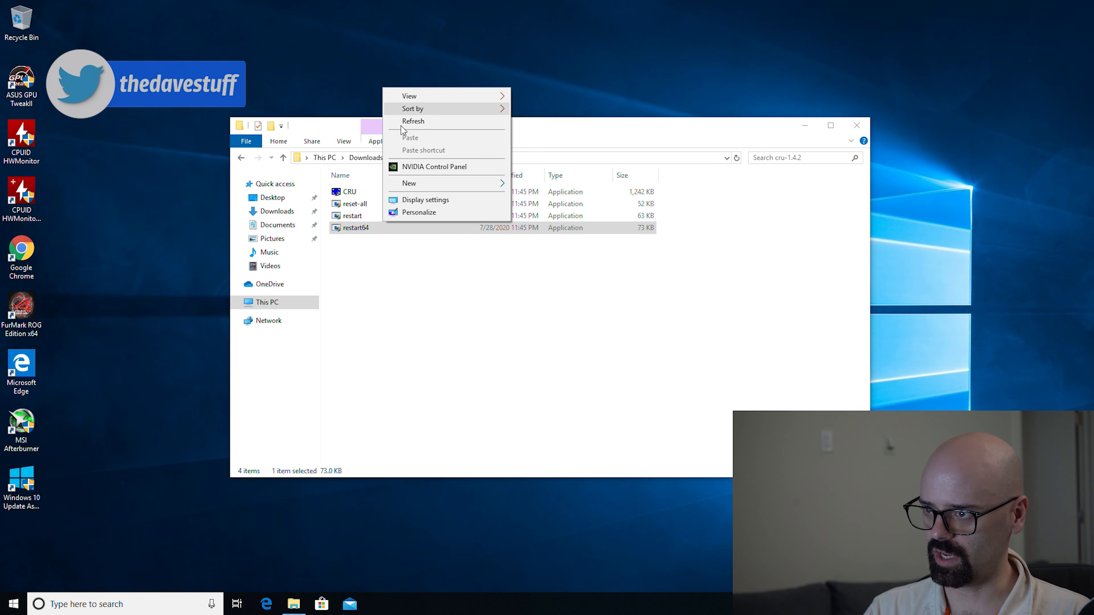
{"action": "left_click", "coordinate": [411, 168]}
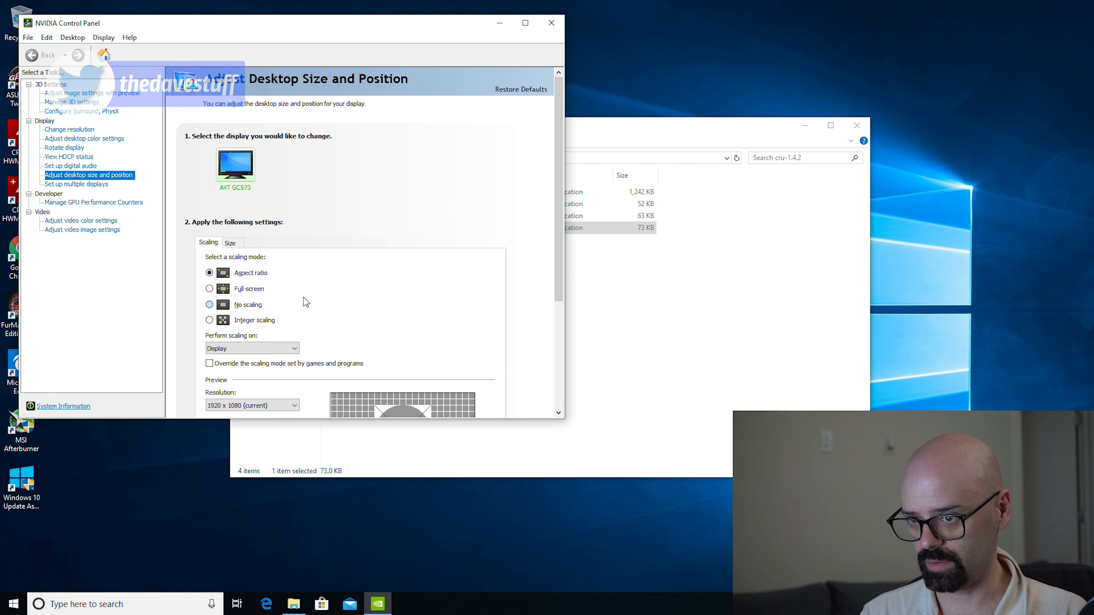
{"action": "left_click", "coordinate": [67, 129]}
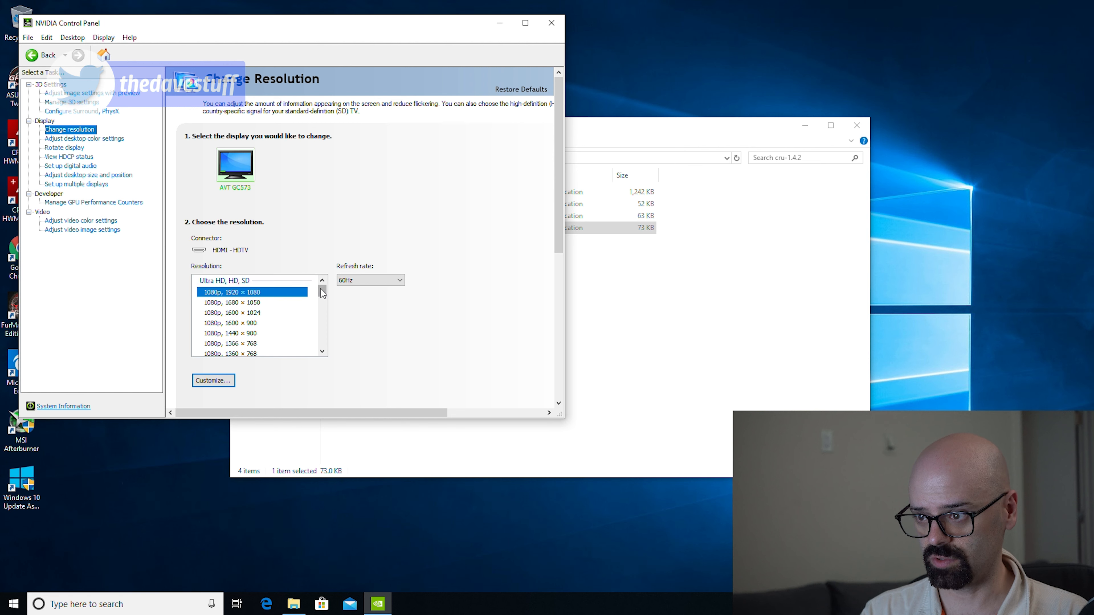
{"action": "scroll", "coordinate": [310, 305], "scroll_direction": "down", "scroll_amount": 5}
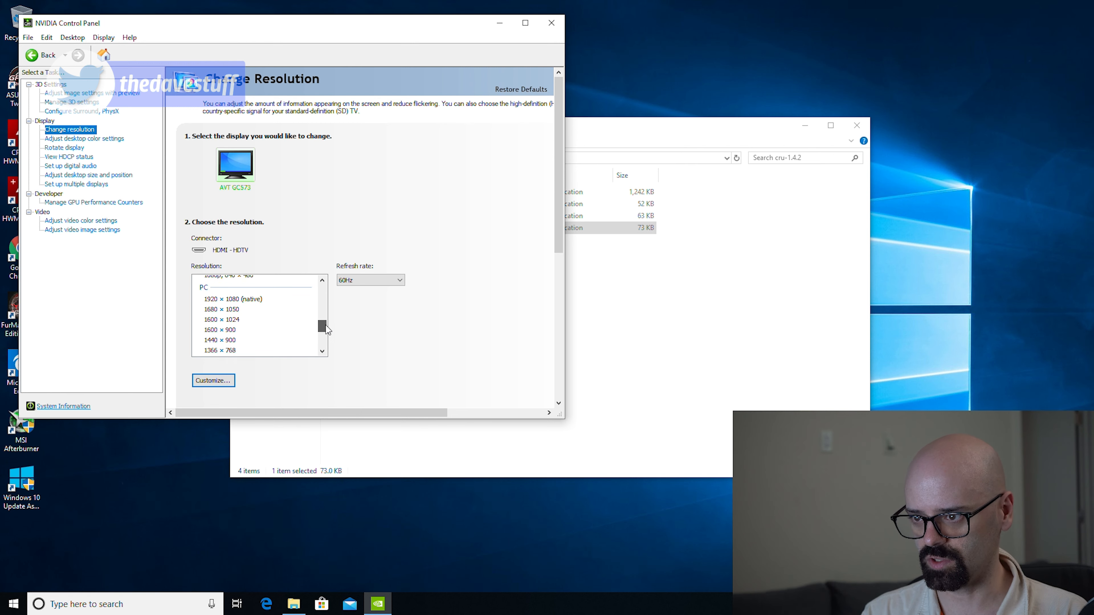
{"action": "left_click", "coordinate": [289, 307]}
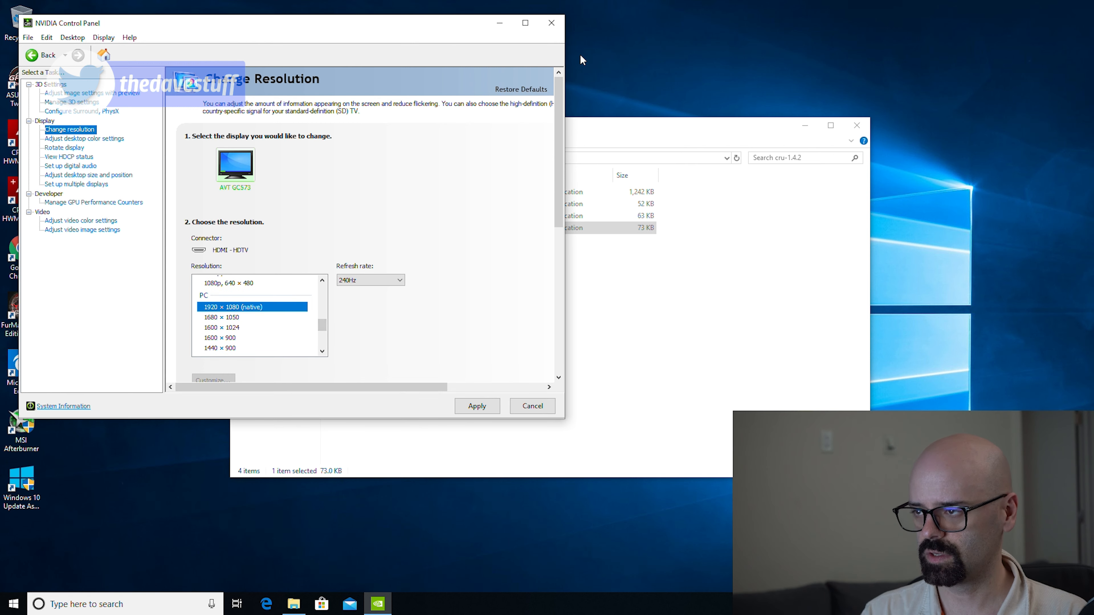
{"action": "left_click", "coordinate": [551, 22]}
{"action": "left_click", "coordinate": [313, 249]}
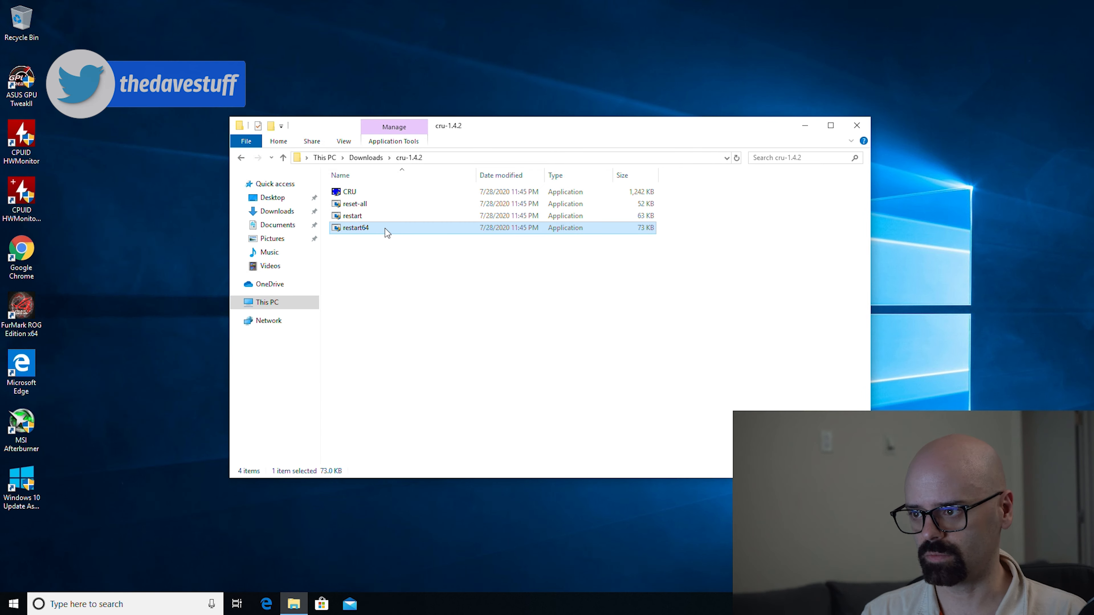
Step: Reopen Custom Resolution Utility and delete the 1920x1080 @ 60.000 Hz detailed resolution from the AVT GC573
{"action": "double_click", "coordinate": [351, 196]}
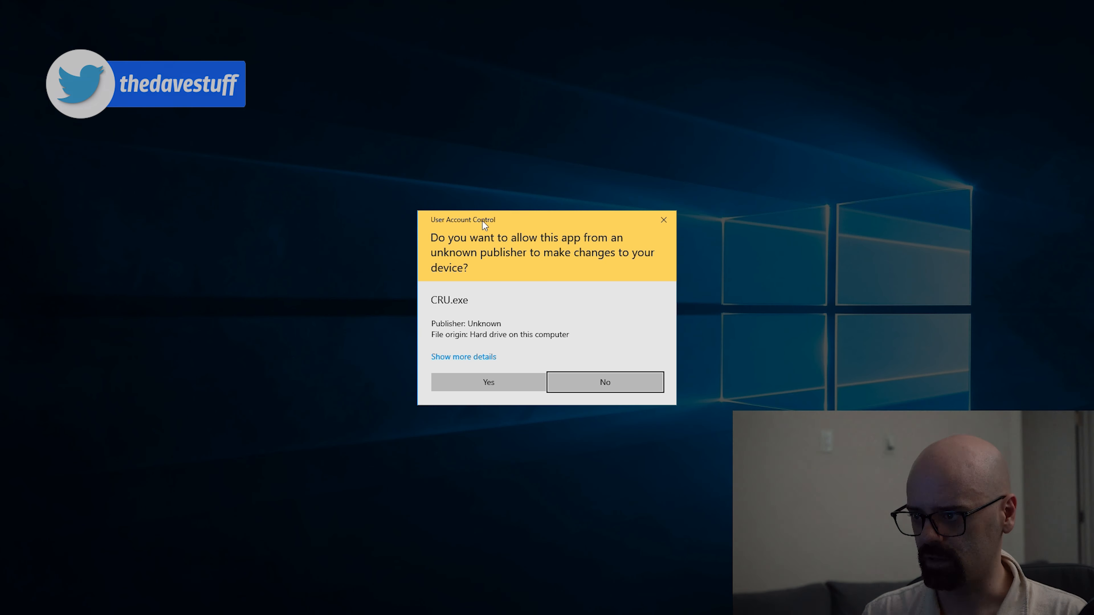
{"action": "left_click", "coordinate": [520, 379]}
{"action": "left_click", "coordinate": [555, 227]}
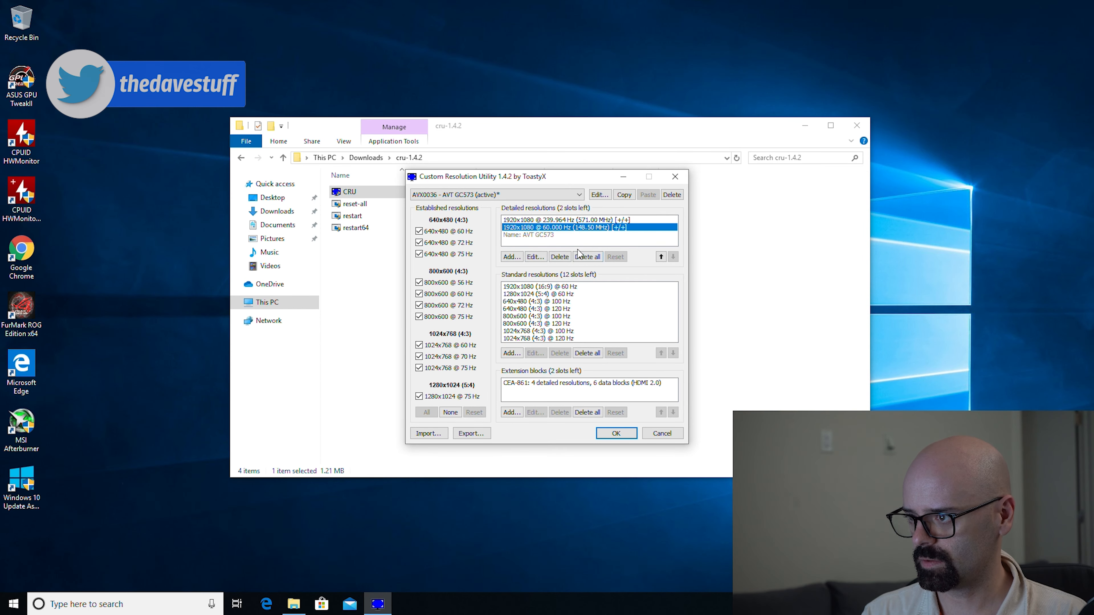
{"action": "left_click", "coordinate": [556, 259]}
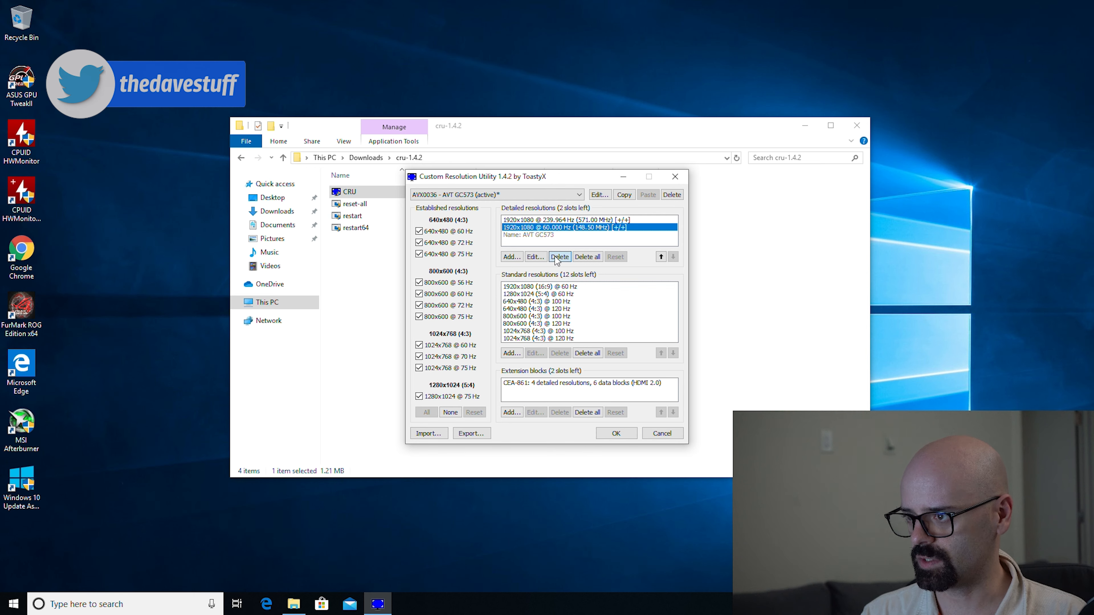
Step: Open the 1920x1080 @ 239.964 Hz detailed resolution, capture its dialog as a screenshot, and paste it into a new Paint image
{"action": "left_click", "coordinate": [551, 221]}
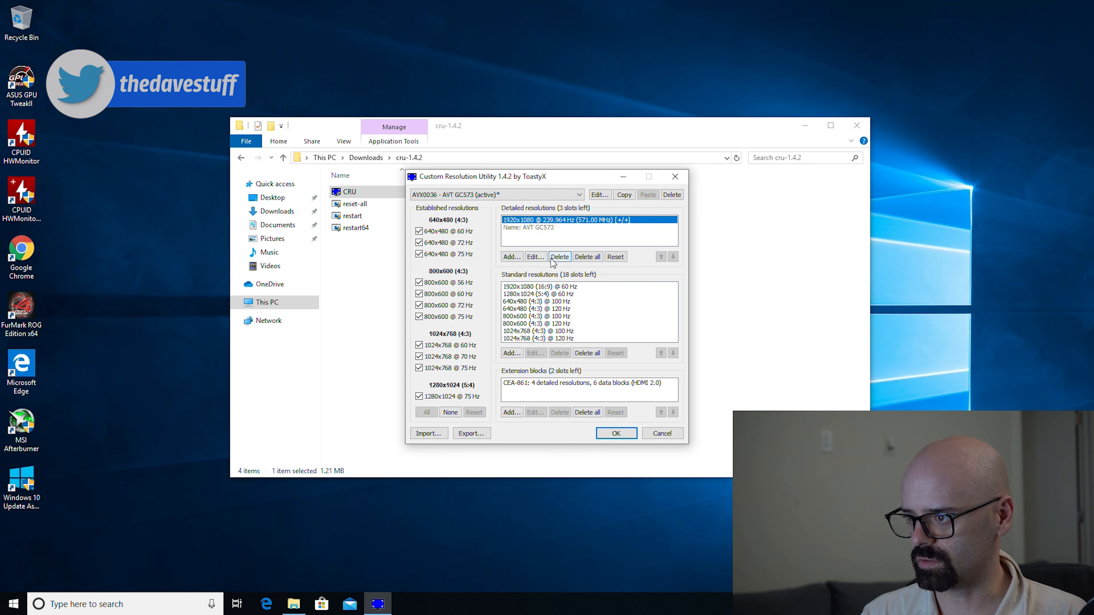
{"action": "left_click", "coordinate": [536, 257]}
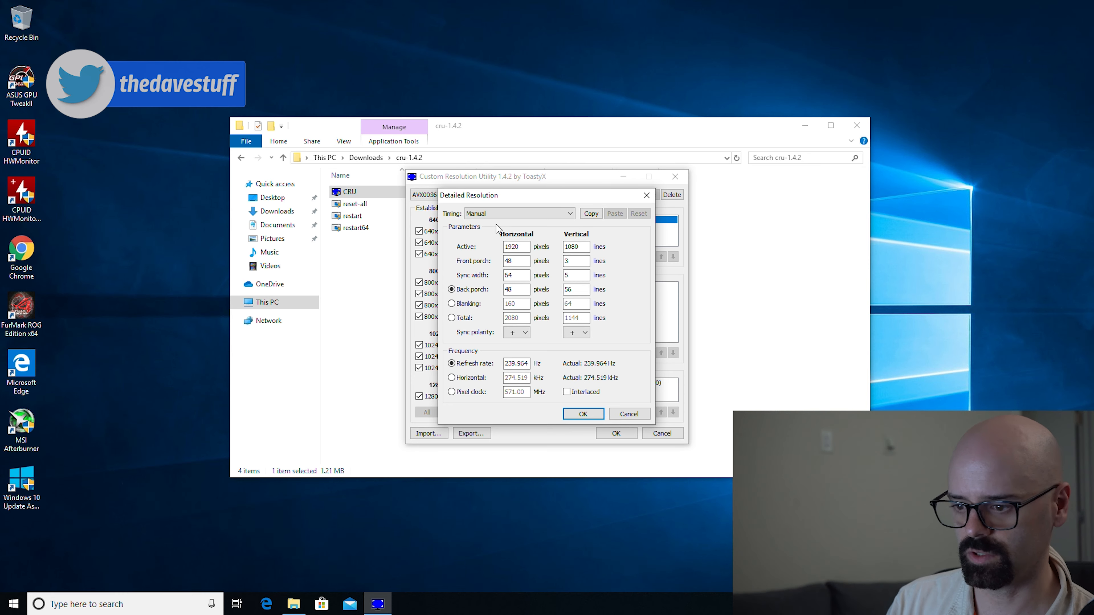
{"action": "left_click", "coordinate": [131, 604]}
{"action": "type", "text": "mspaint"}
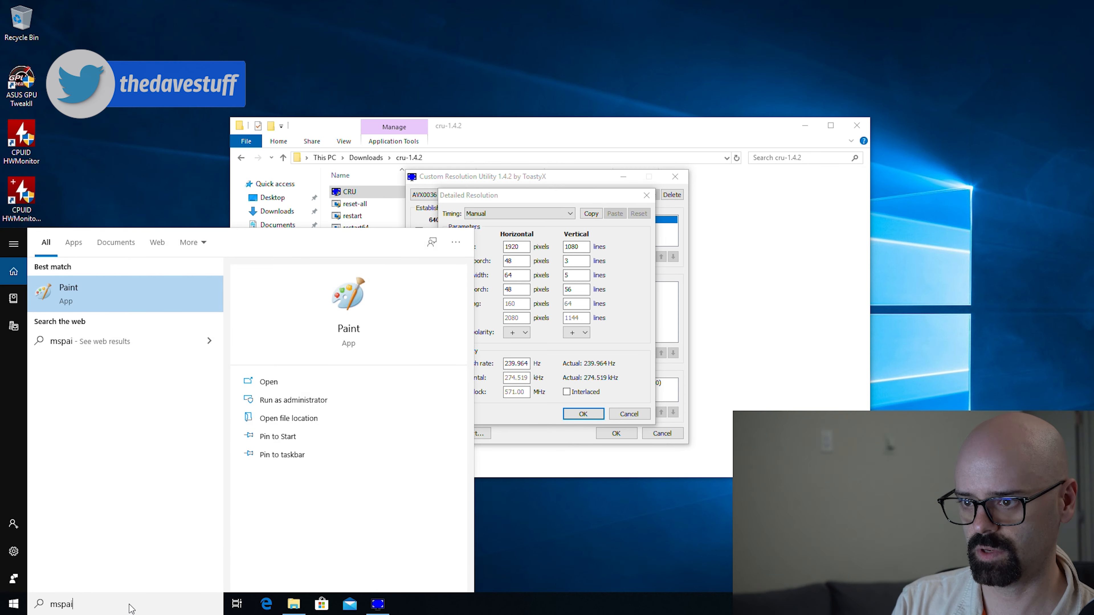
{"action": "key", "text": "Return"}
{"action": "key", "text": "ctrl+v"}
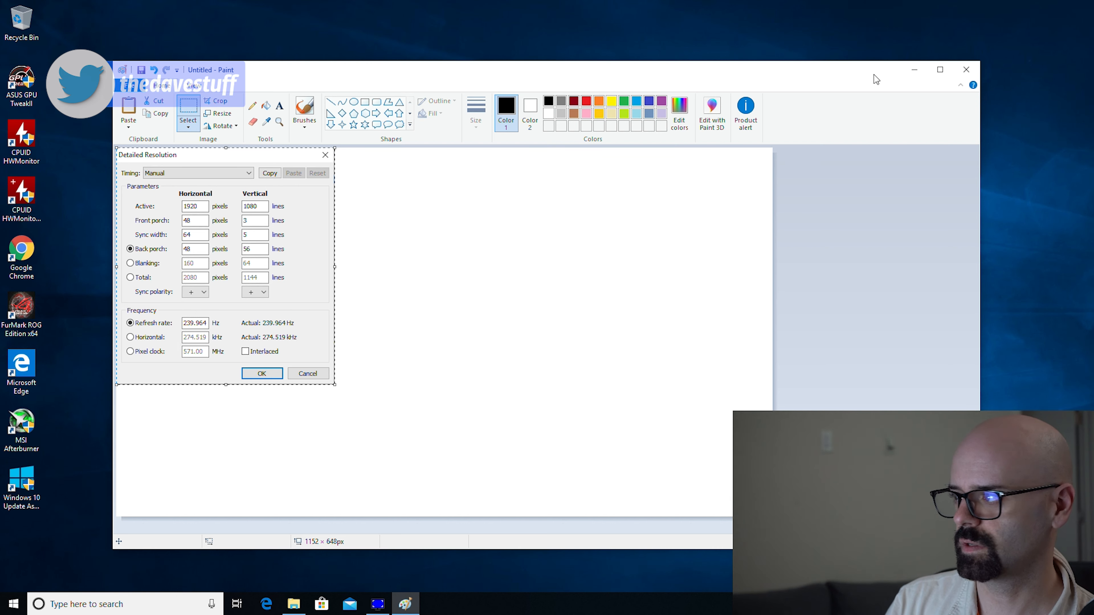
Step: Save the Paint image as the PNG file 240hzcapture in Downloads, and close Paint and the Detailed Resolution dialog without changing the timing
{"action": "left_click", "coordinate": [130, 88]}
{"action": "left_click", "coordinate": [149, 180]}
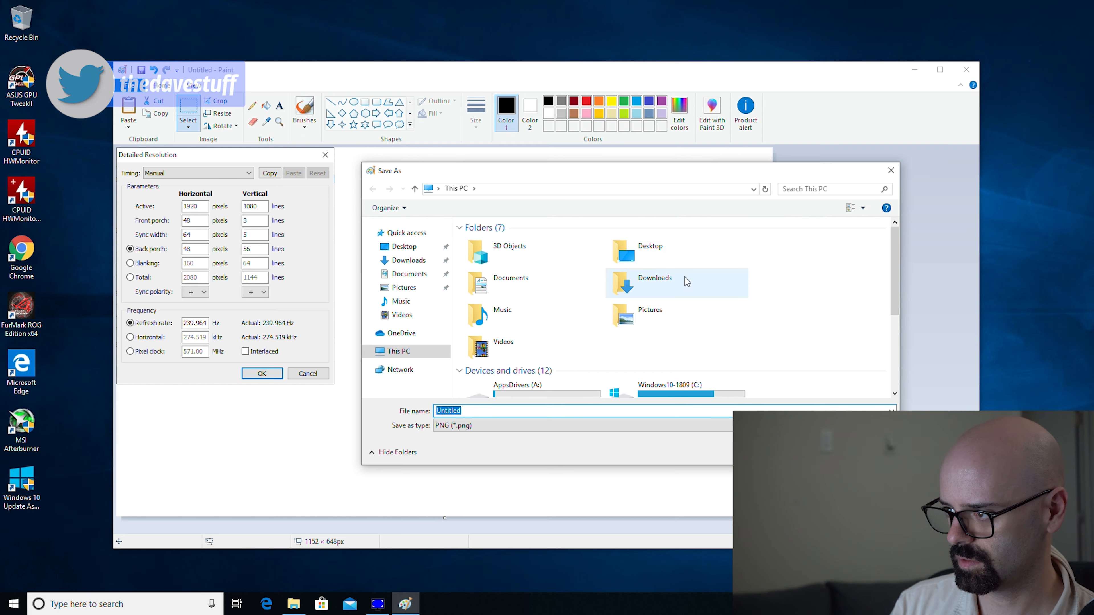
{"action": "double_click", "coordinate": [675, 289]}
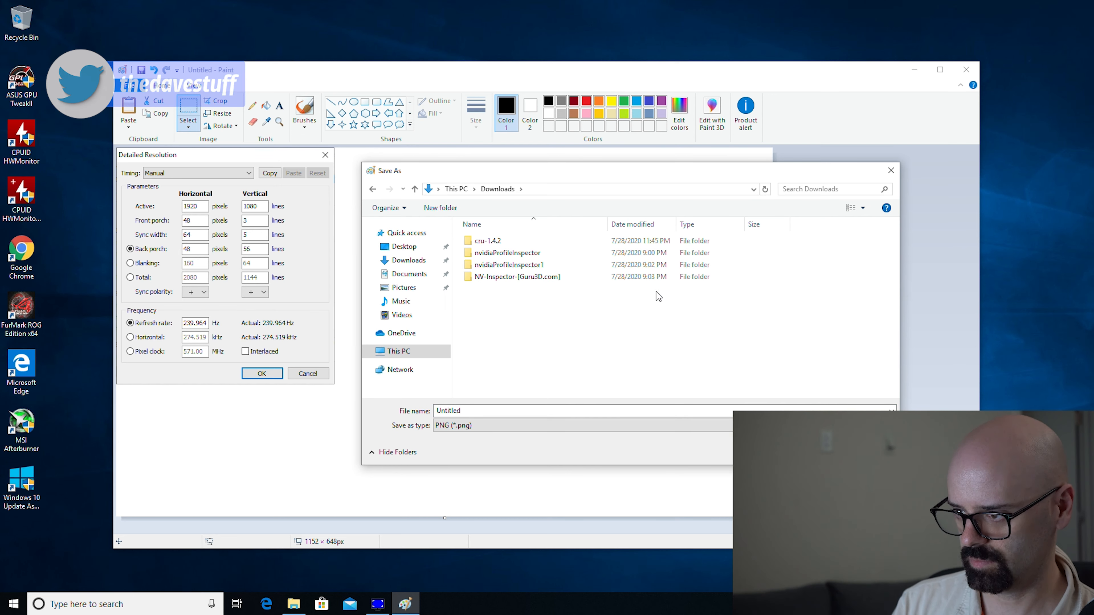
{"action": "double_click", "coordinate": [457, 411]}
{"action": "type", "text": "240hzcapture"}
{"action": "key", "text": "Return"}
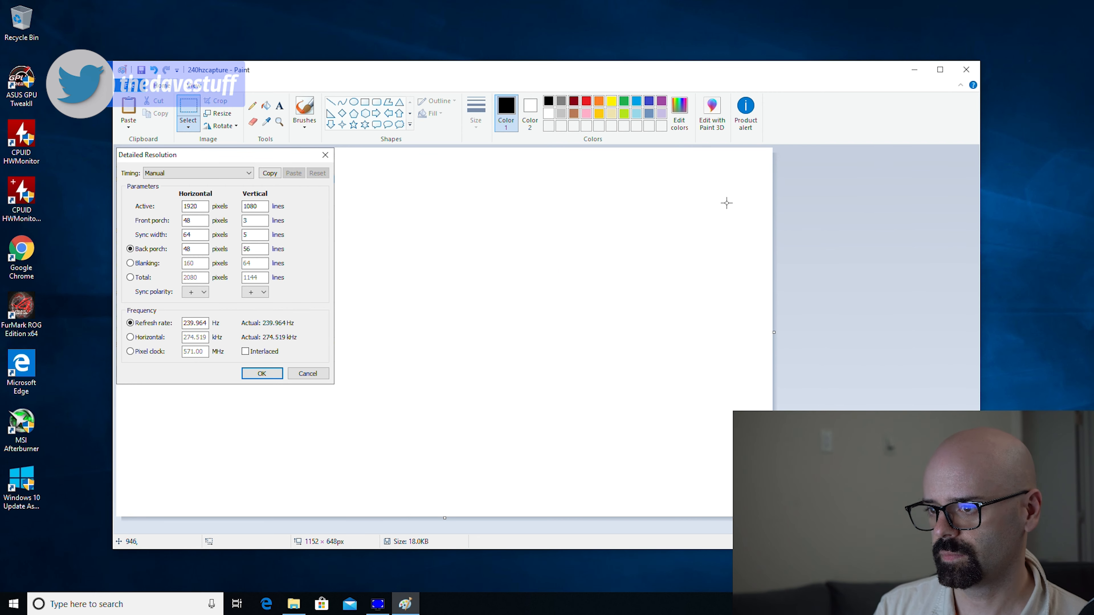
{"action": "left_click", "coordinate": [966, 70]}
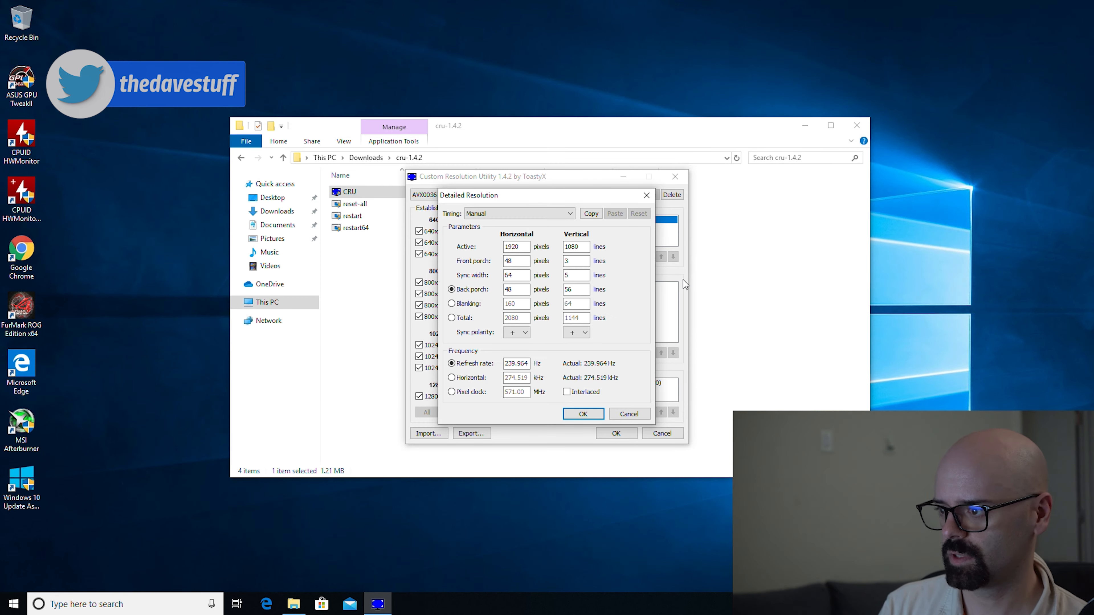
{"action": "left_click", "coordinate": [630, 415]}
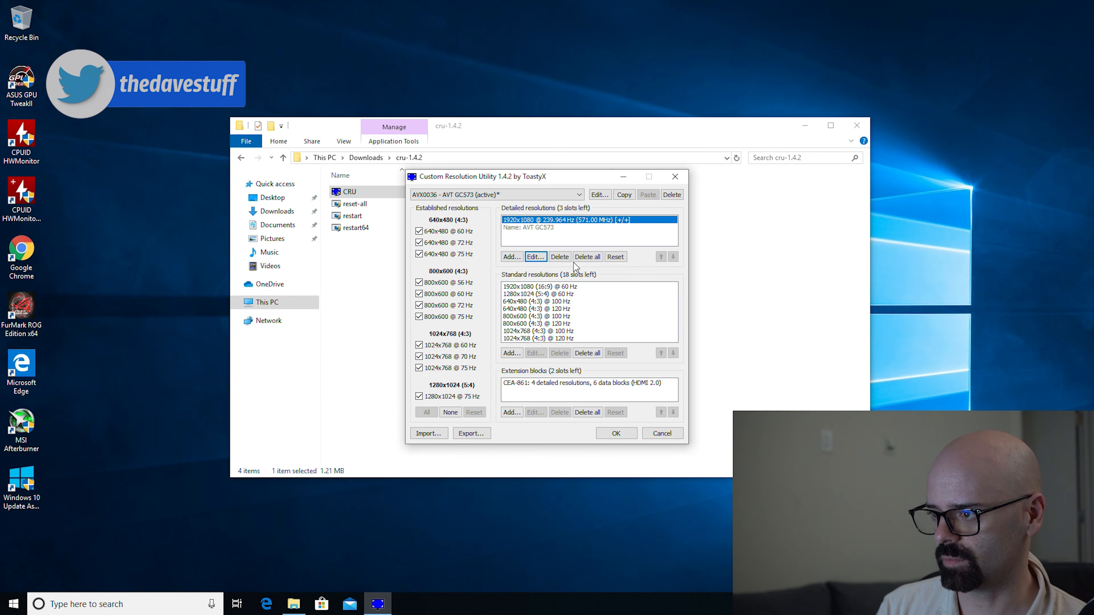
Step: Delete the 1920x1080 @ 239.964 Hz detailed resolution from the active AVT GC573 and the 3840x2160 @ 60.000 Hz one from the inactive AVT GC573
{"action": "left_click", "coordinate": [560, 257]}
{"action": "left_click", "coordinate": [519, 193]}
{"action": "left_click", "coordinate": [518, 193]}
{"action": "left_click", "coordinate": [518, 193]}
{"action": "left_click", "coordinate": [515, 207]}
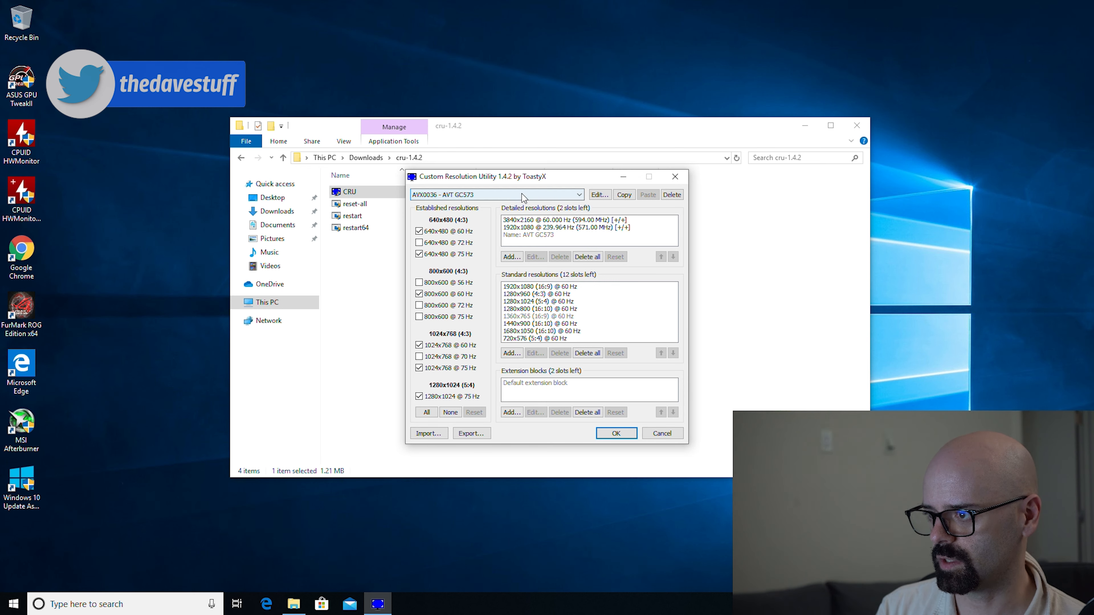
{"action": "left_click", "coordinate": [538, 220]}
{"action": "left_click", "coordinate": [557, 259]}
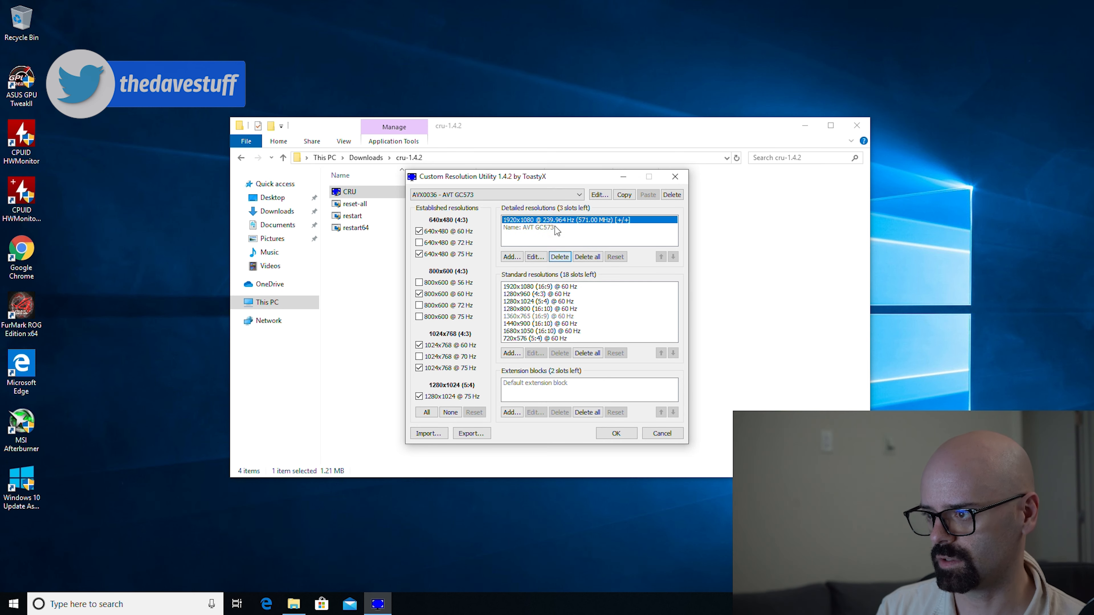
Step: Add a 1920x1080 detailed resolution to the active AVT GC573 with Automatic - LCD reduced timing and a 240 Hz refresh rate
{"action": "left_click", "coordinate": [496, 194]}
{"action": "left_click", "coordinate": [497, 204]}
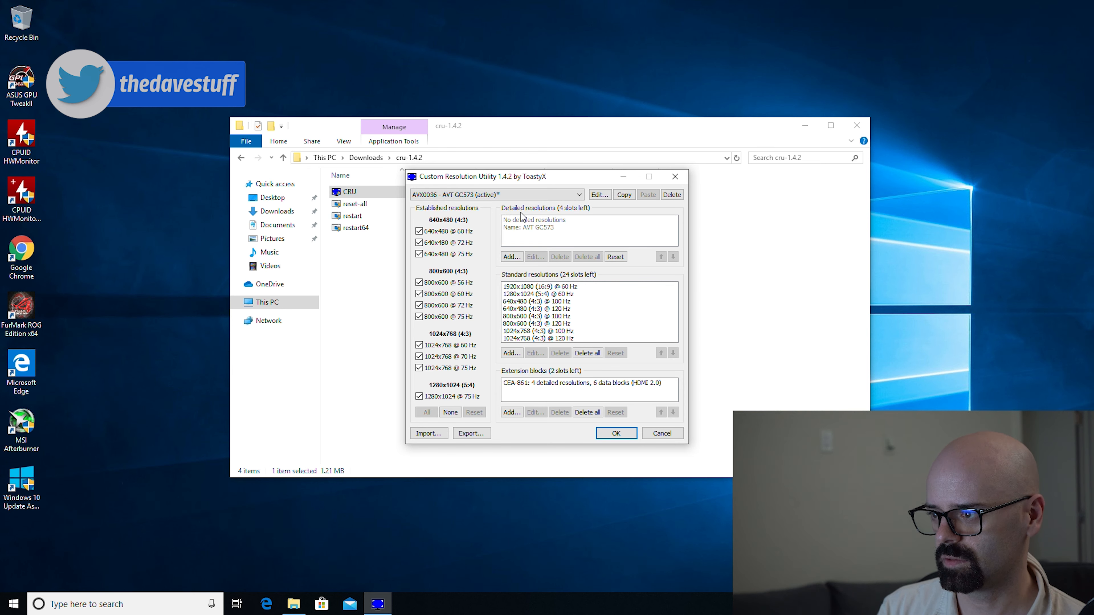
{"action": "left_click", "coordinate": [511, 256]}
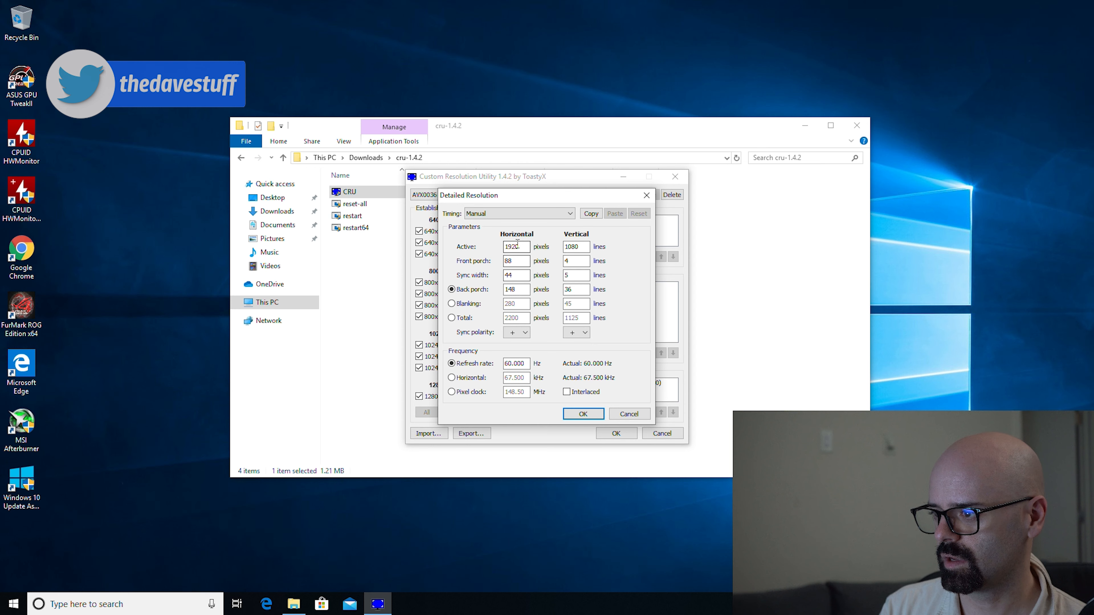
{"action": "left_click", "coordinate": [526, 214]}
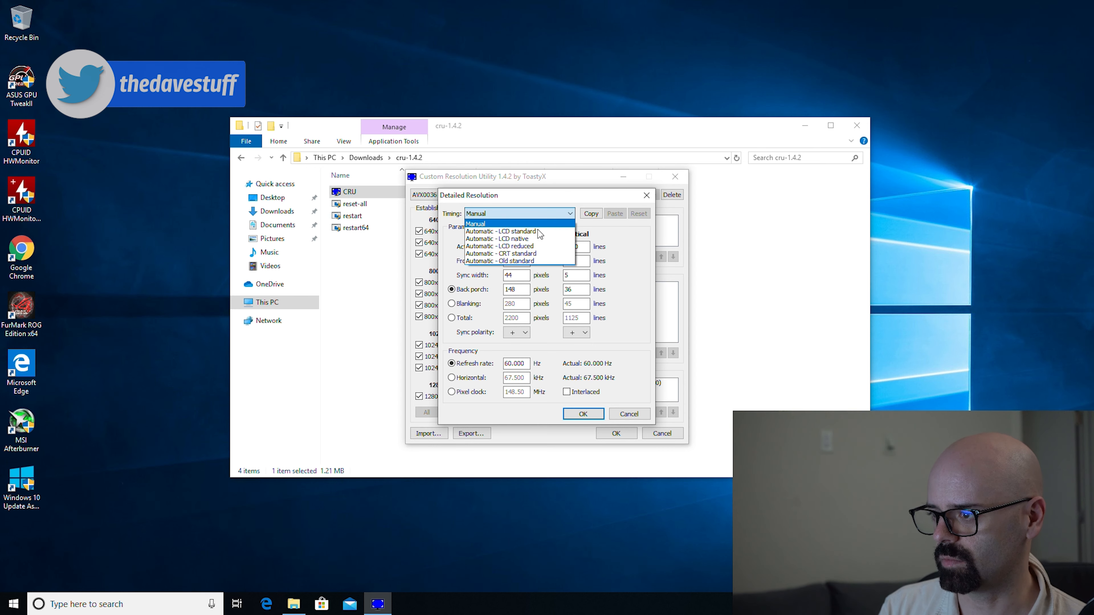
{"action": "left_click", "coordinate": [532, 247]}
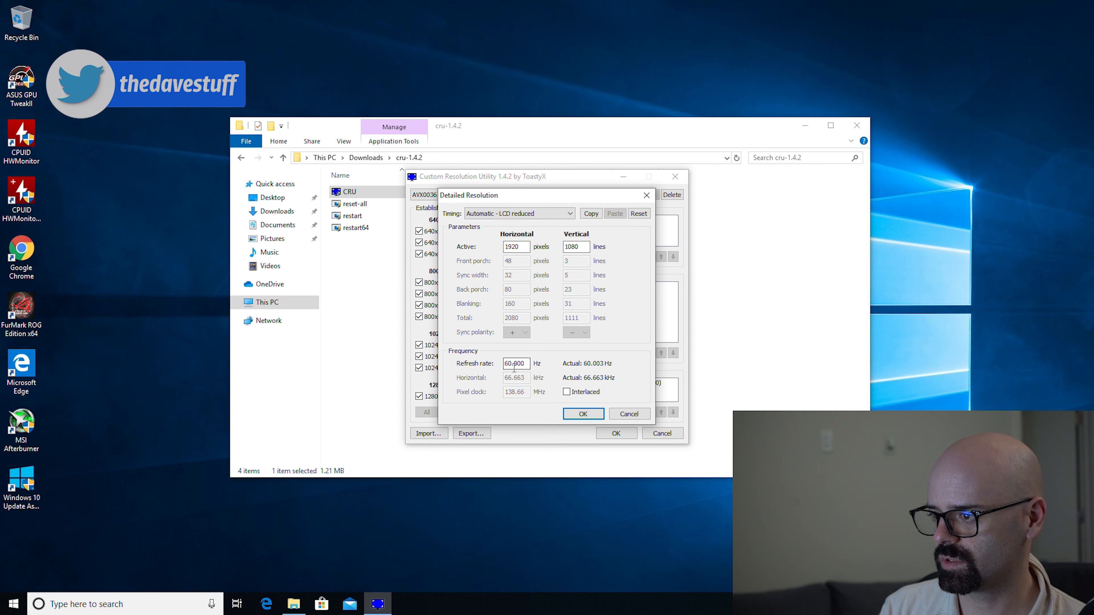
{"action": "left_click_drag", "start_coordinate": [509, 365], "coordinate": [475, 362]}
{"action": "type", "text": "24"}
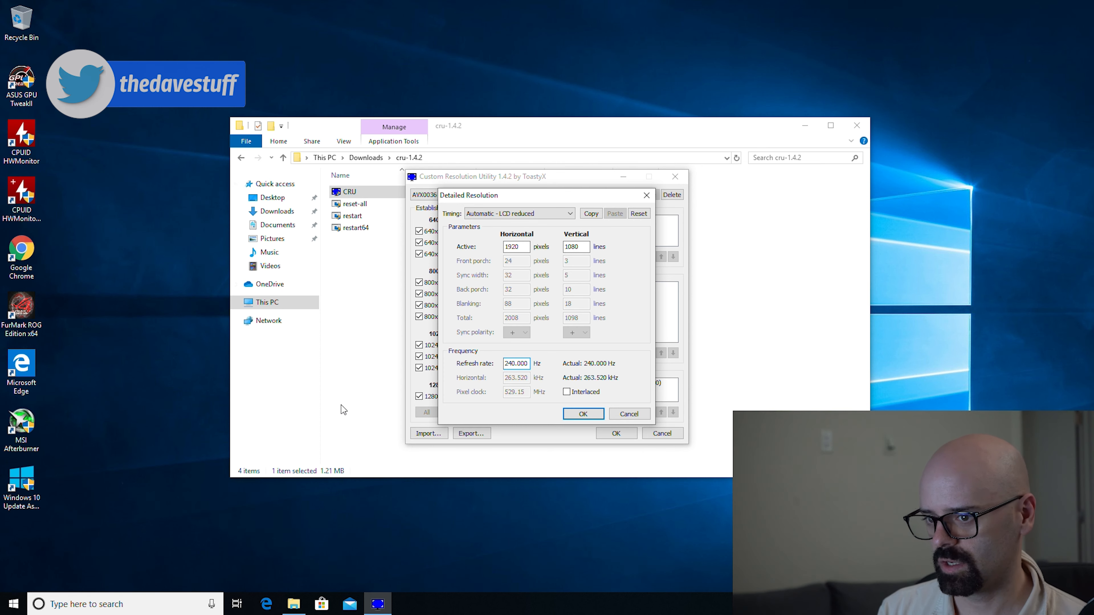
Step: Open the 240hzcapture image from Downloads and compare its timing values with those in the Detailed Resolution dialog
{"action": "left_click", "coordinate": [295, 611]}
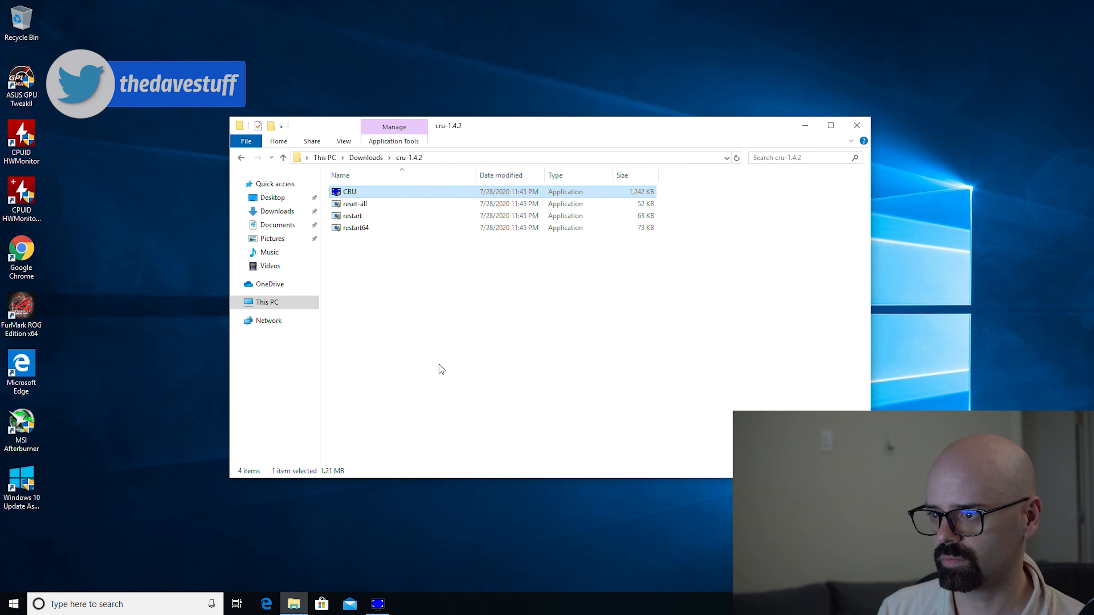
{"action": "left_click", "coordinate": [288, 212]}
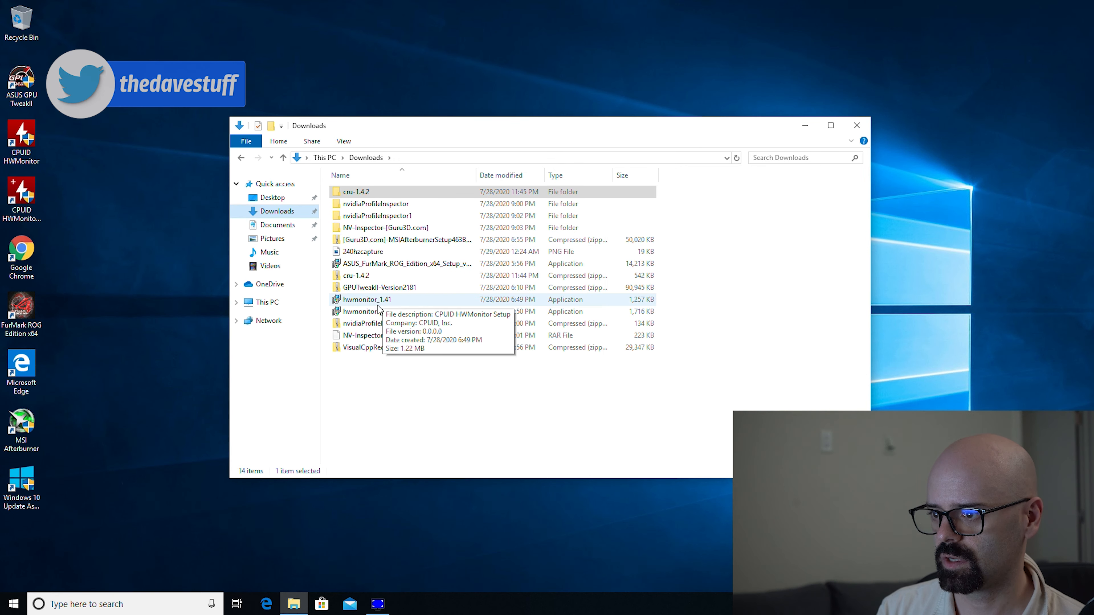
{"action": "double_click", "coordinate": [363, 251]}
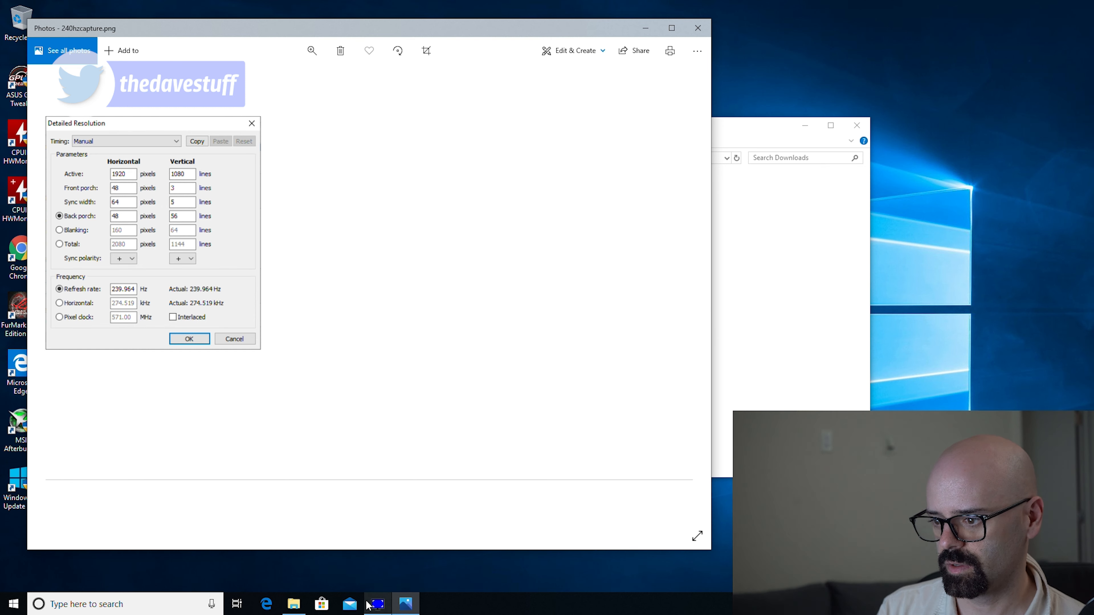
{"action": "left_click", "coordinate": [378, 604]}
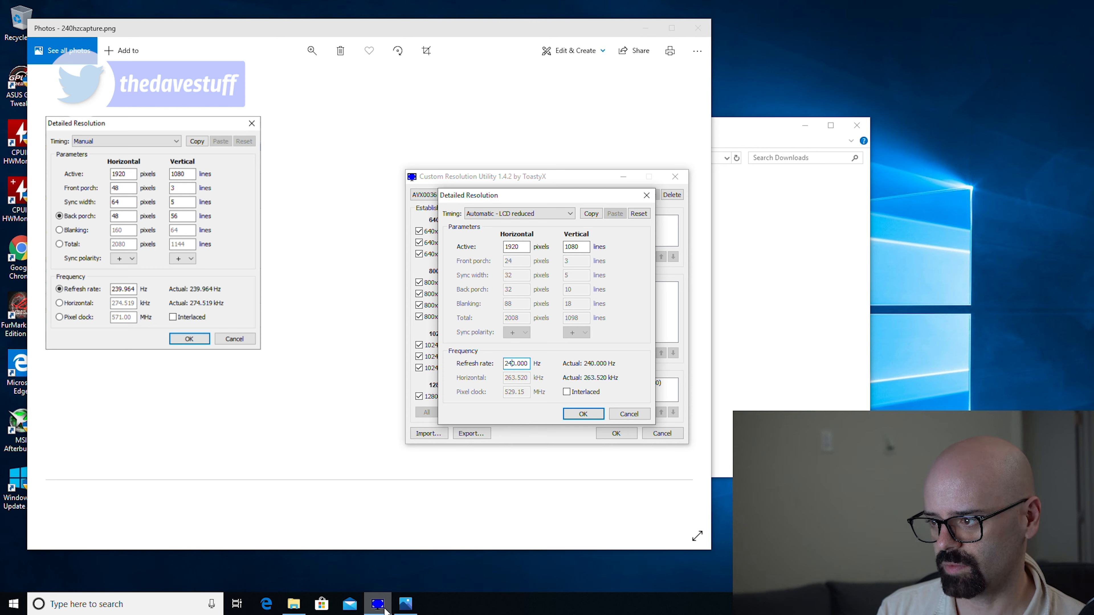
Step: Accept the new 240 Hz resolution and the display changes, and restart the graphics driver with restart64 from the cru-1.4.2 folder, closing both afterward
{"action": "left_click", "coordinate": [577, 417]}
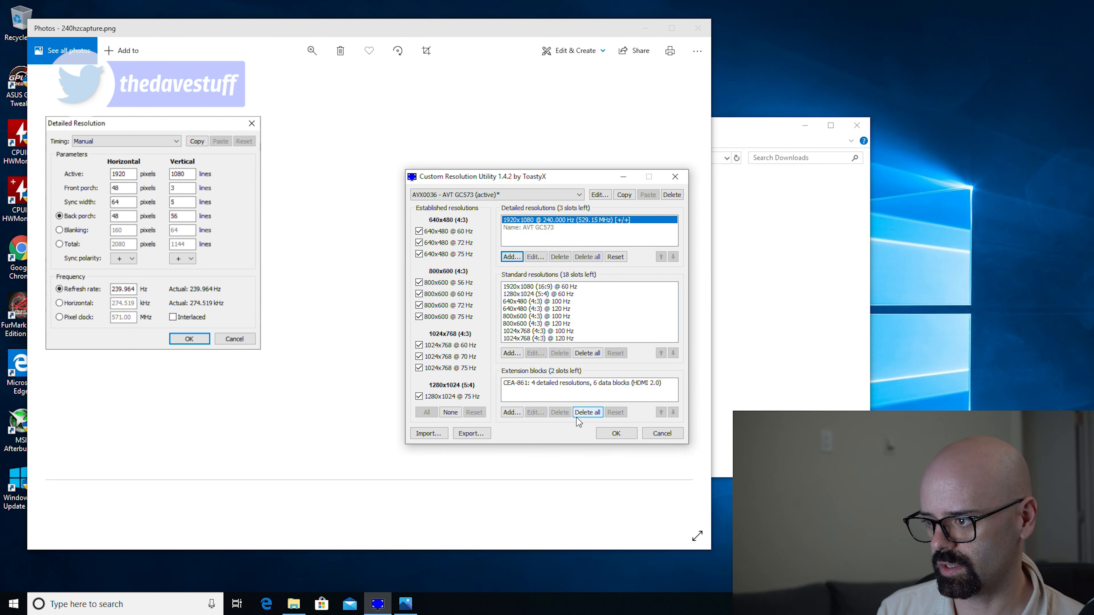
{"action": "left_click", "coordinate": [618, 436]}
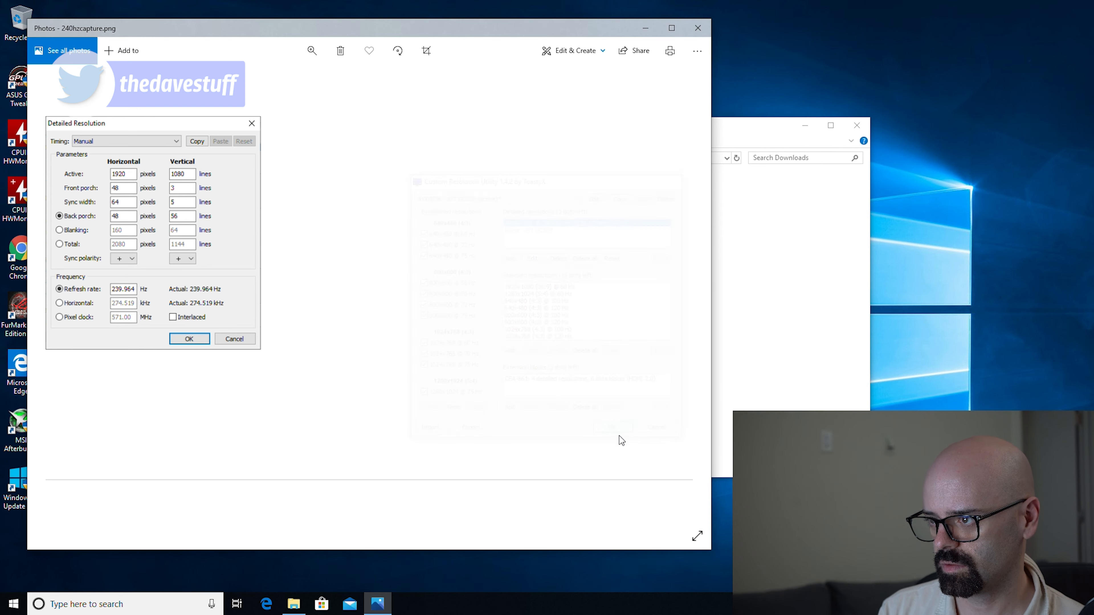
{"action": "left_click", "coordinate": [737, 387]}
{"action": "key", "text": "alt+Left"}
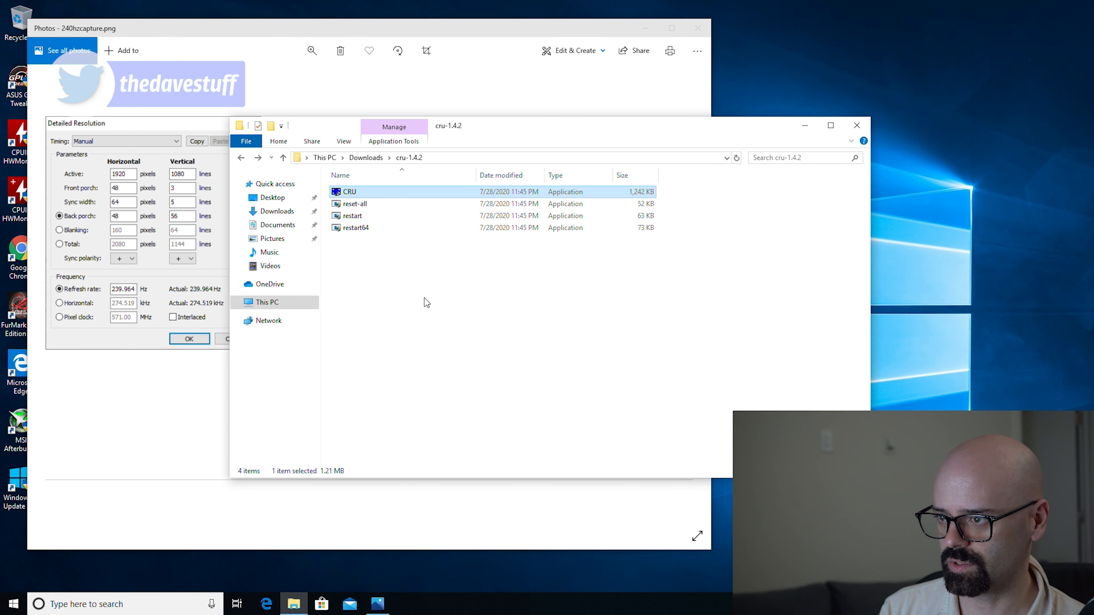
{"action": "left_click", "coordinate": [370, 206]}
{"action": "double_click", "coordinate": [362, 227]}
{"action": "left_click", "coordinate": [513, 389]}
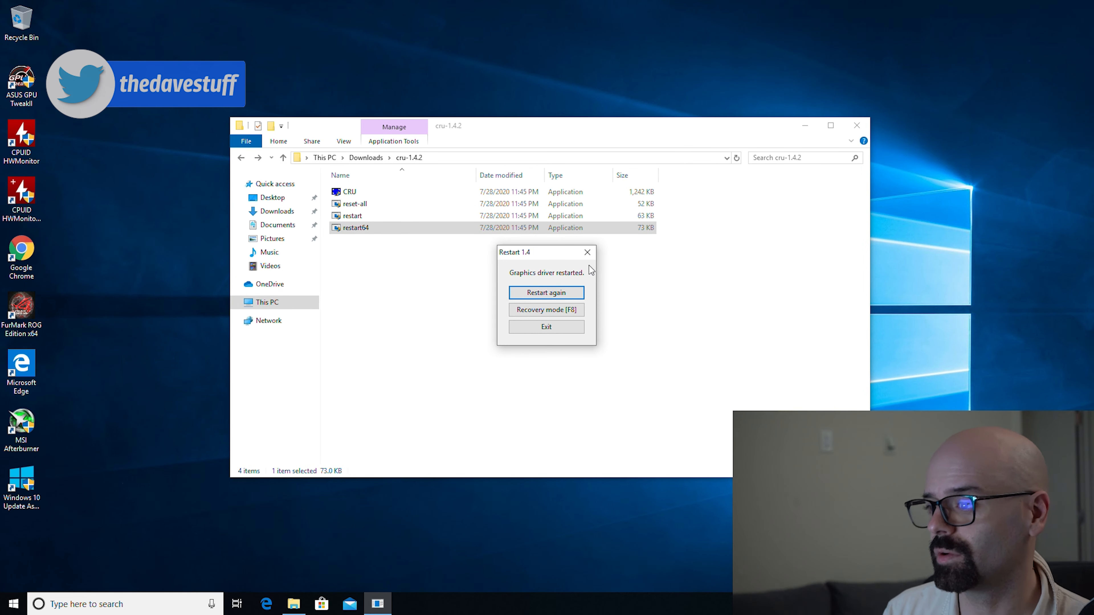
{"action": "left_click", "coordinate": [576, 328]}
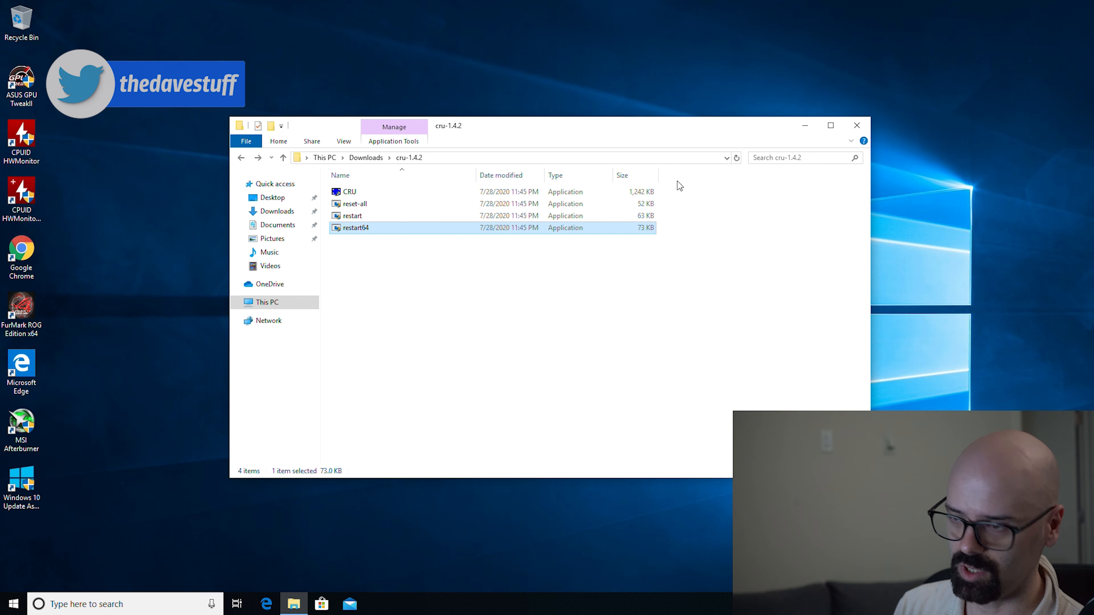
{"action": "left_click", "coordinate": [859, 126]}
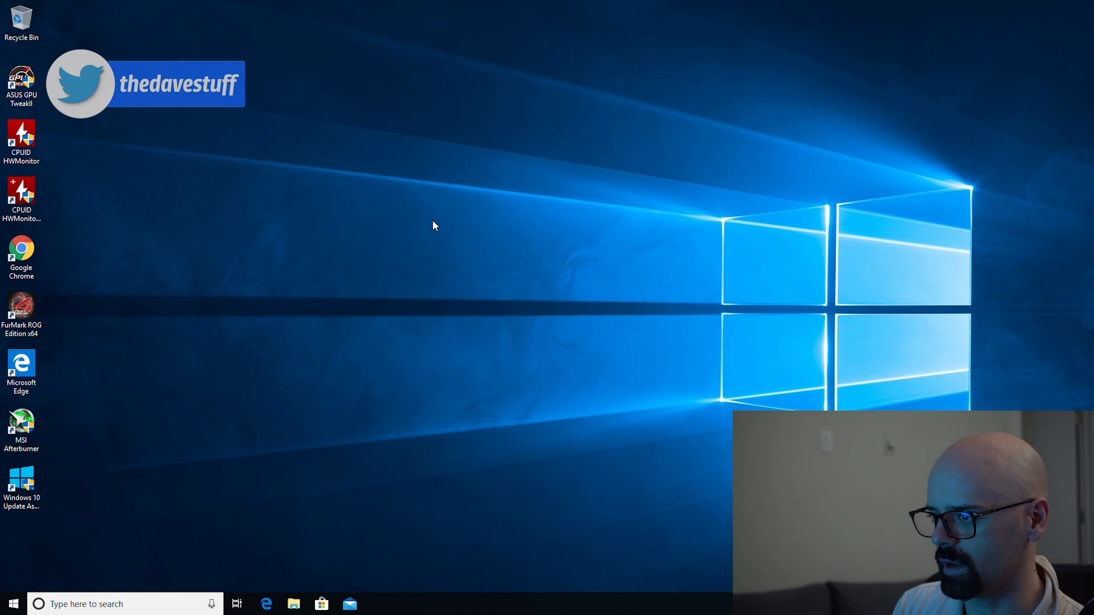
Step: In NVIDIA Control Panel, apply the PC resolution 1920 × 1080 (native) at 240Hz to the AVT GC573 and keep the changes
{"action": "right_click", "coordinate": [504, 226]}
{"action": "left_click", "coordinate": [574, 302]}
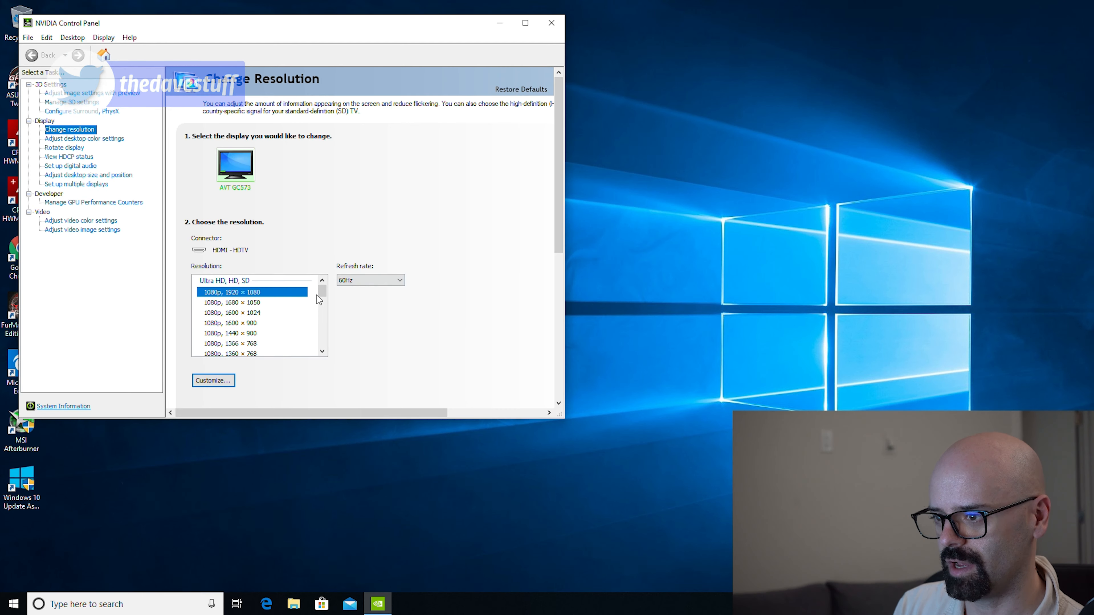
{"action": "left_click_drag", "start_coordinate": [321, 294], "coordinate": [331, 325]}
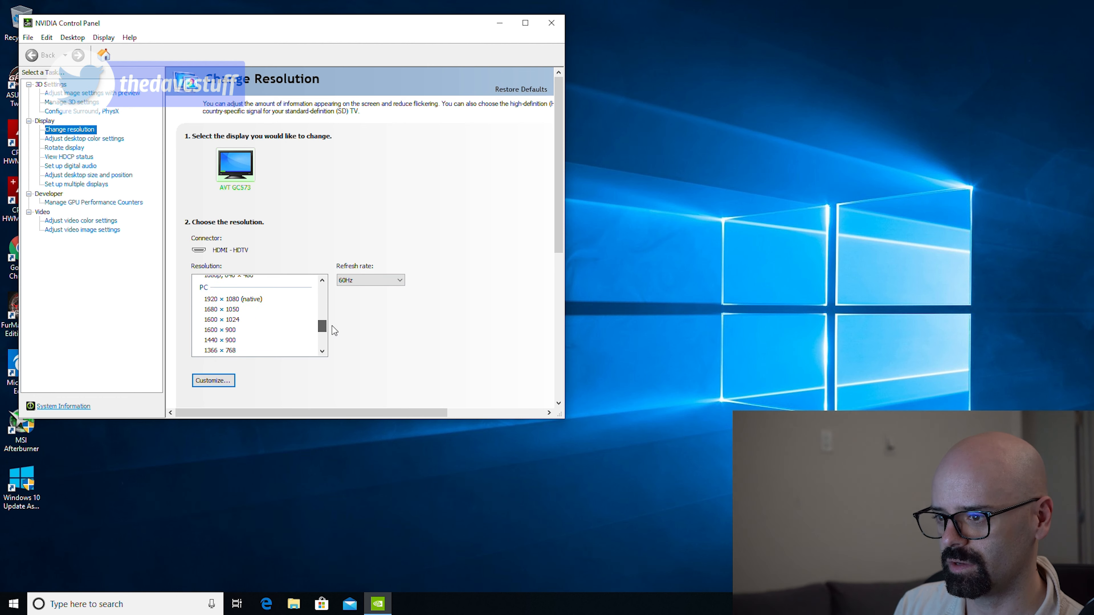
{"action": "left_click", "coordinate": [295, 302]}
{"action": "scroll", "coordinate": [393, 321], "scroll_direction": "down", "scroll_amount": 1}
{"action": "scroll", "coordinate": [413, 357], "scroll_direction": "down", "scroll_amount": 2}
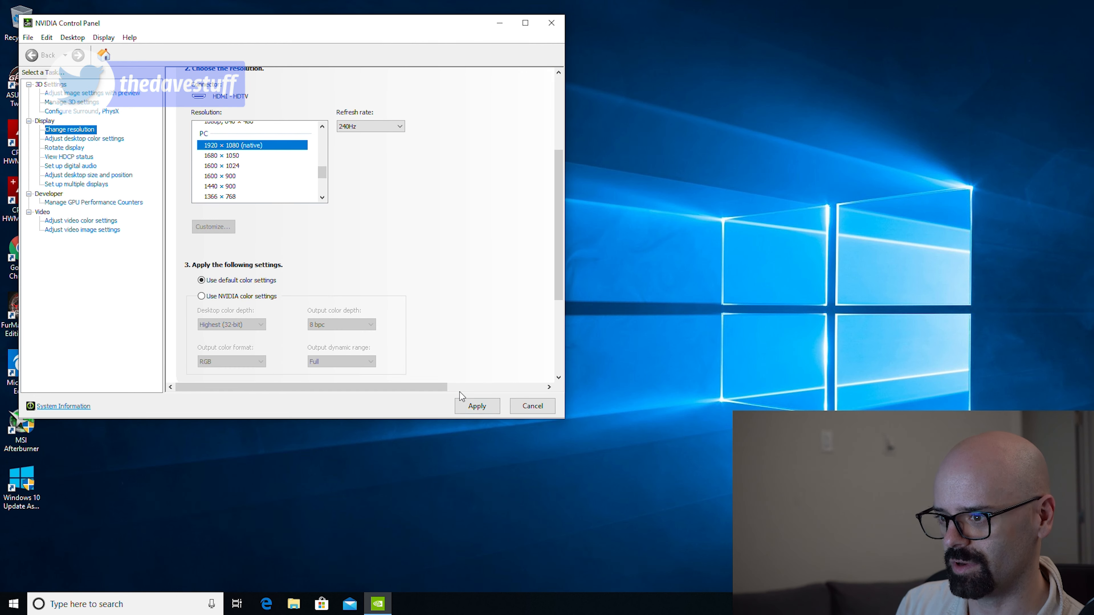
{"action": "left_click", "coordinate": [489, 411]}
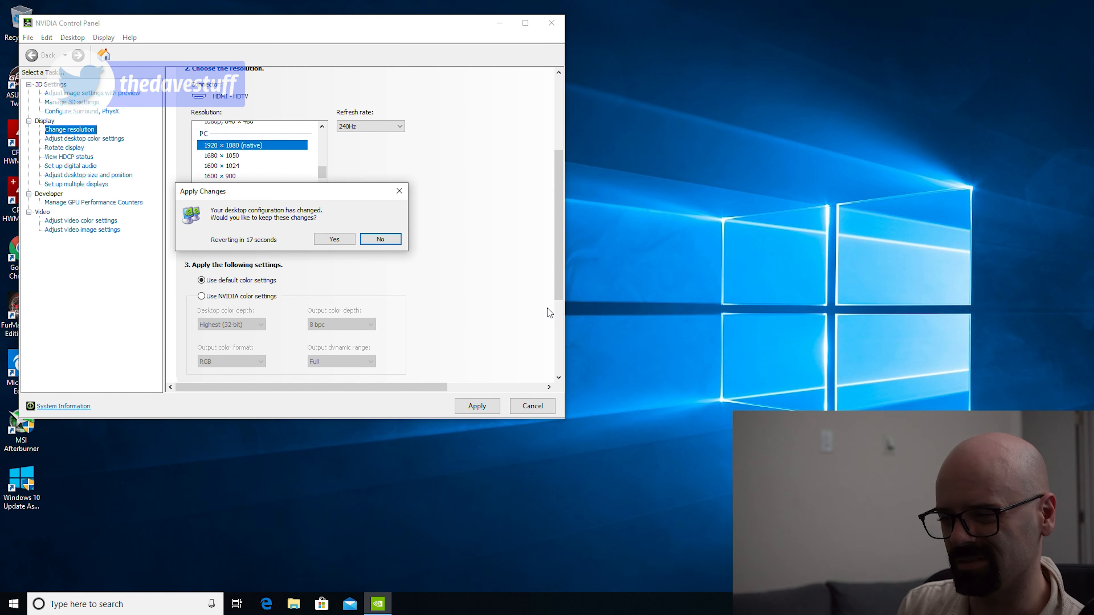
{"action": "left_click", "coordinate": [340, 240]}
Step: Review the AVT GC573's remaining PC resolutions and refresh rate setting, and close NVIDIA Control Panel
{"action": "left_click_drag", "start_coordinate": [323, 317], "coordinate": [328, 350]}
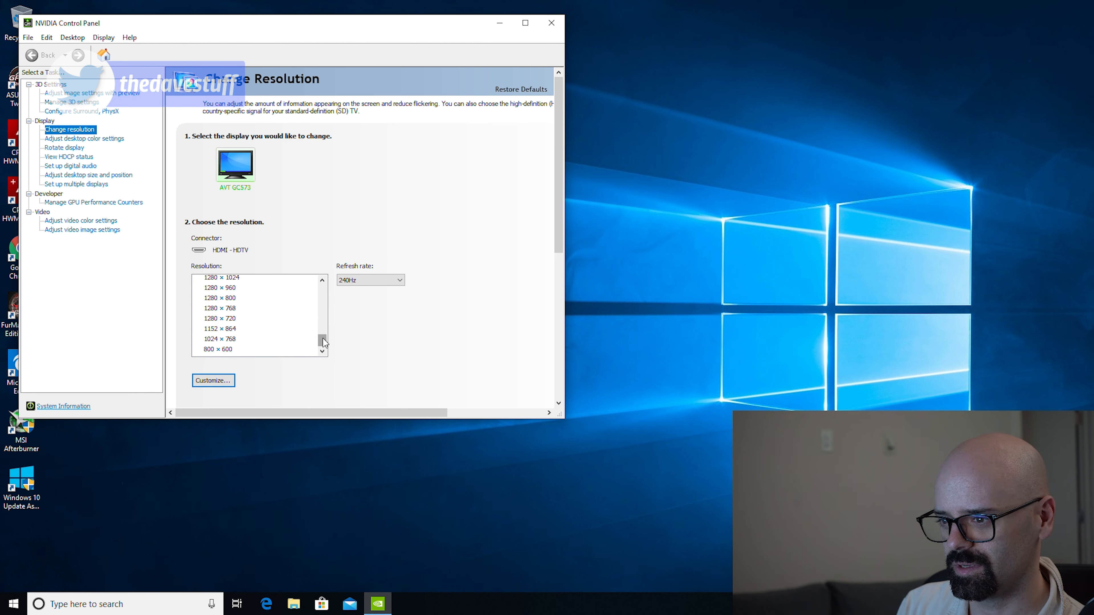
{"action": "scroll", "coordinate": [337, 388], "scroll_direction": "down", "scroll_amount": 3}
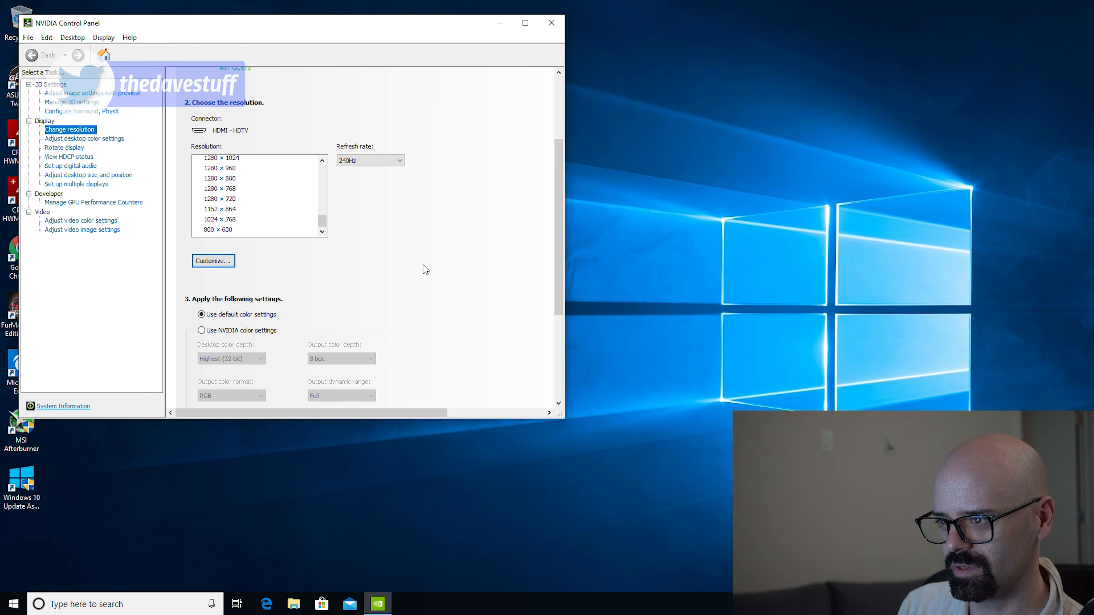
{"action": "scroll", "coordinate": [431, 269], "scroll_direction": "up", "scroll_amount": 3}
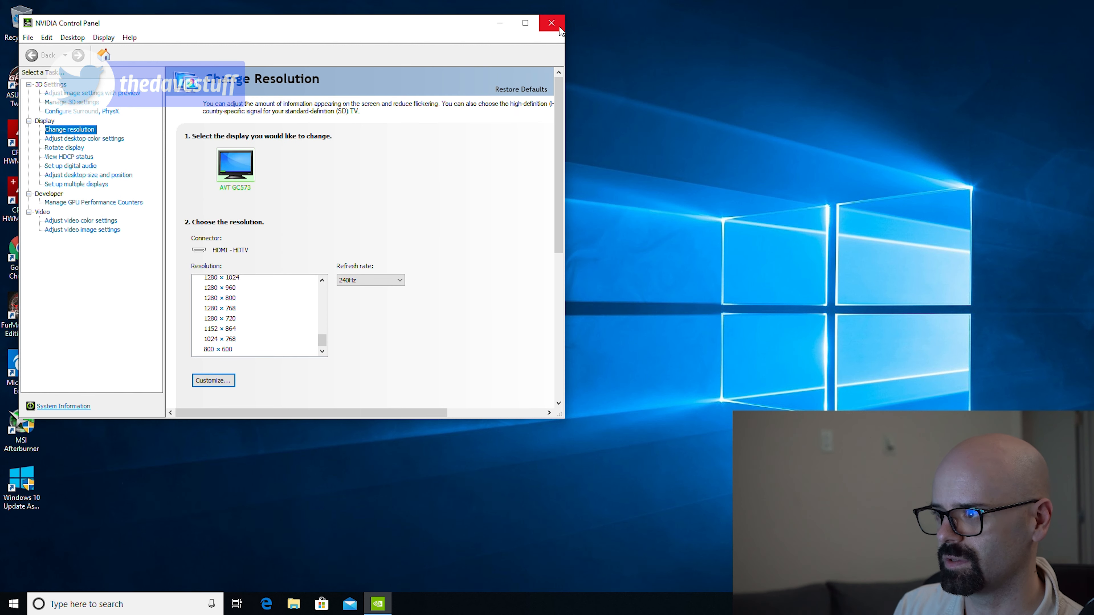
{"action": "left_click", "coordinate": [551, 23]}
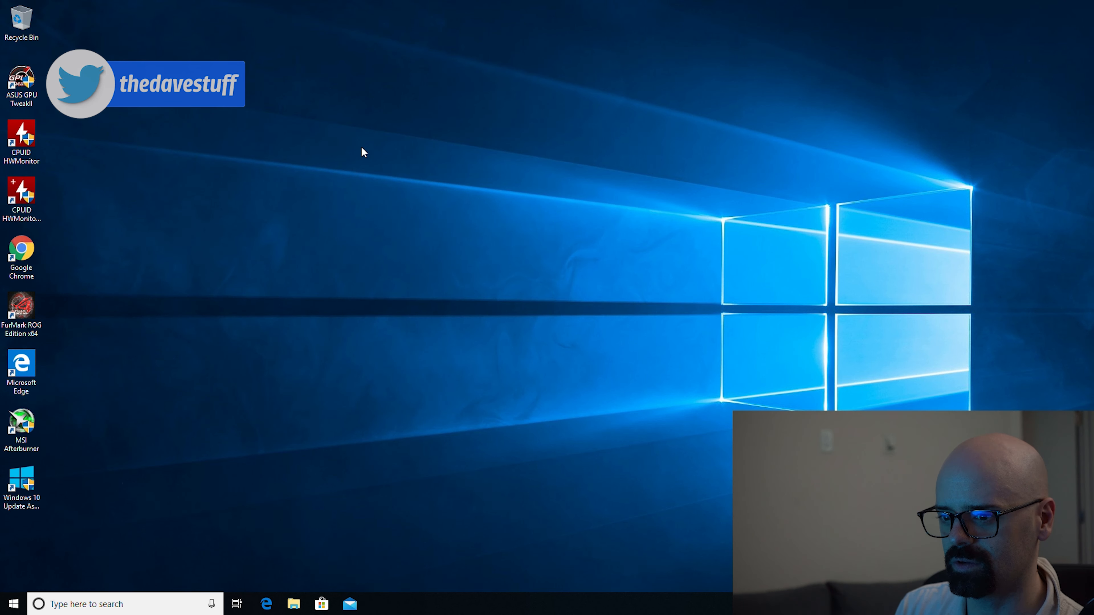